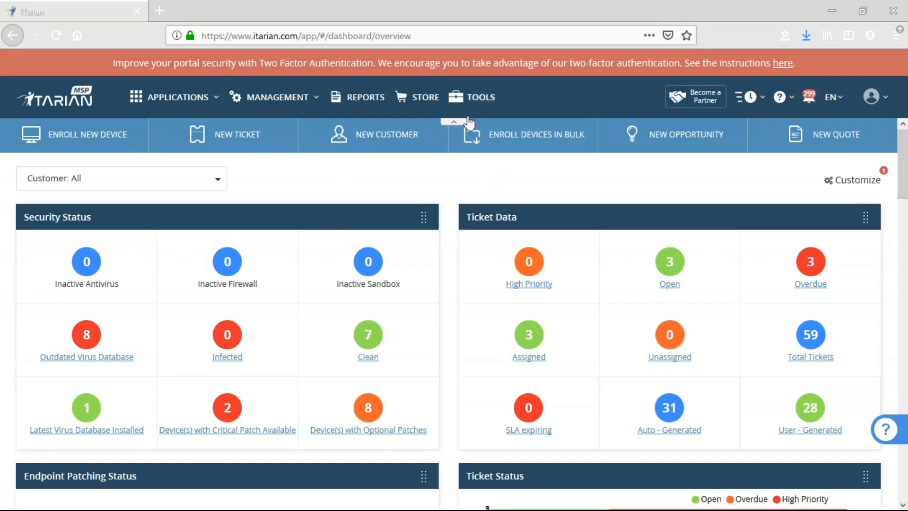
Open the portal's Tools page and look through the tools offered for download
click(468, 101)
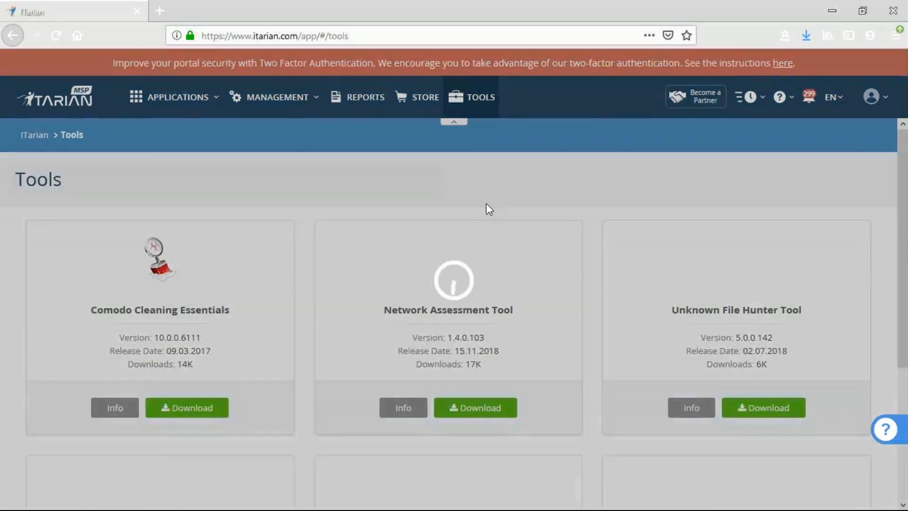
scroll(484, 205, down, 5)
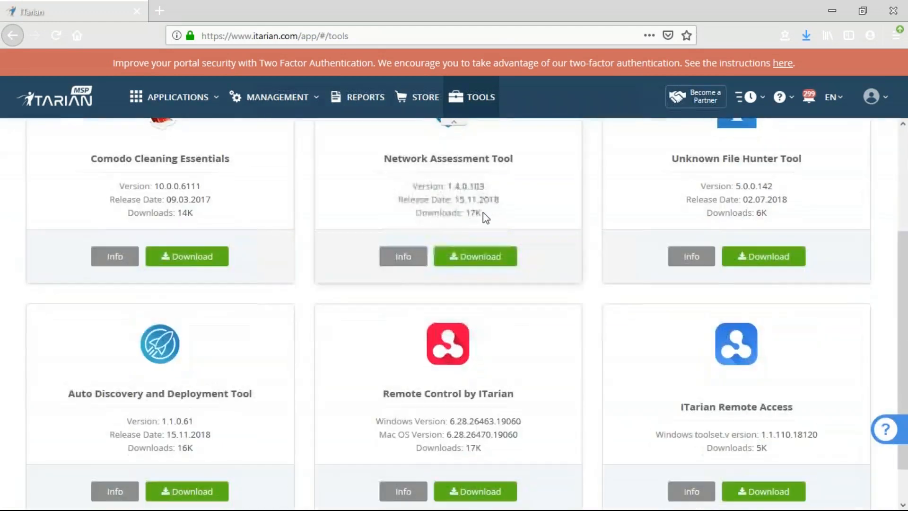
scroll(587, 227, up, 5)
scroll(443, 286, down, 4)
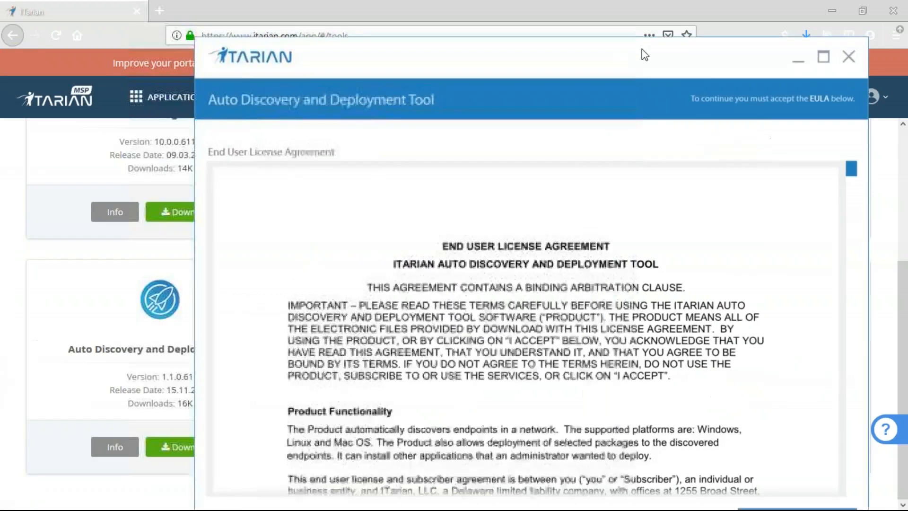
Accept the license agreement of the Auto Discovery and Deployment Tool and specify -q as the package parameter
drag(669, 95, 544, 21)
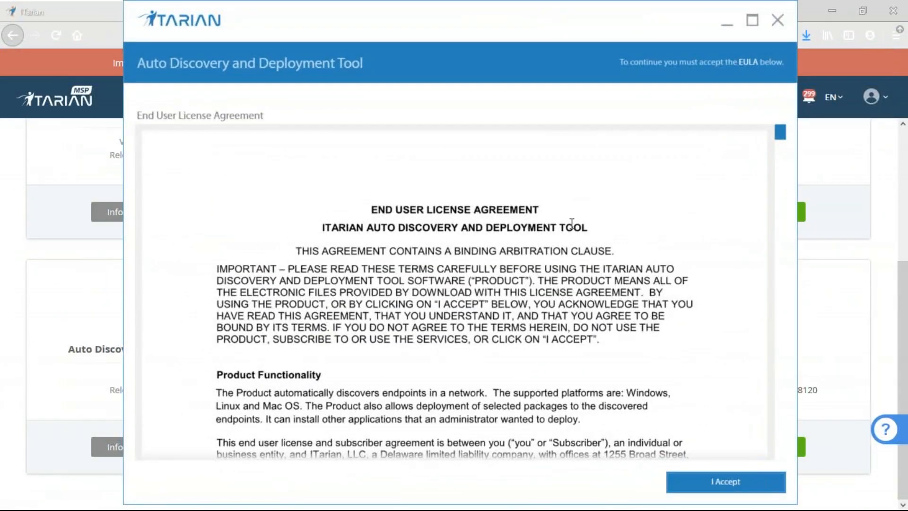
click(724, 482)
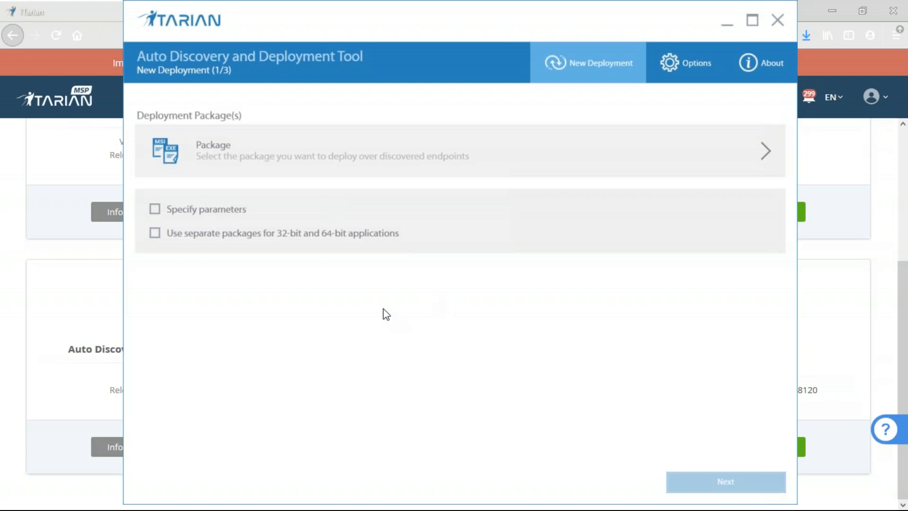
click(173, 213)
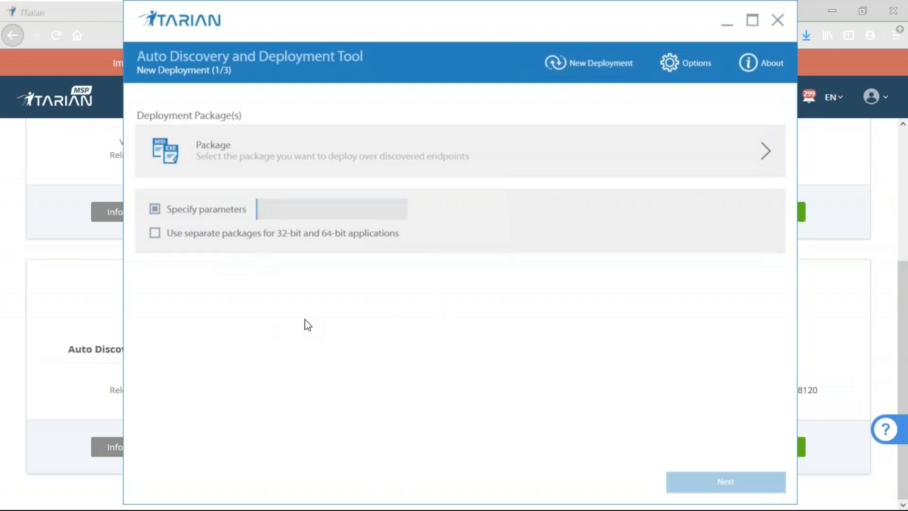
text(-q)
Enable separate packages for 32-bit and 64-bit applications and choose em_iJBPmfE0_installer as the 32-bit package
click(205, 240)
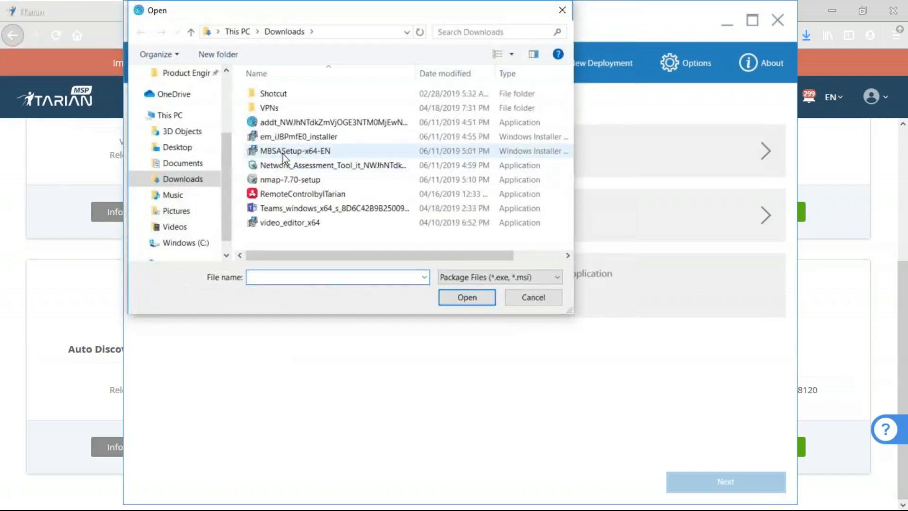
click(286, 139)
click(455, 298)
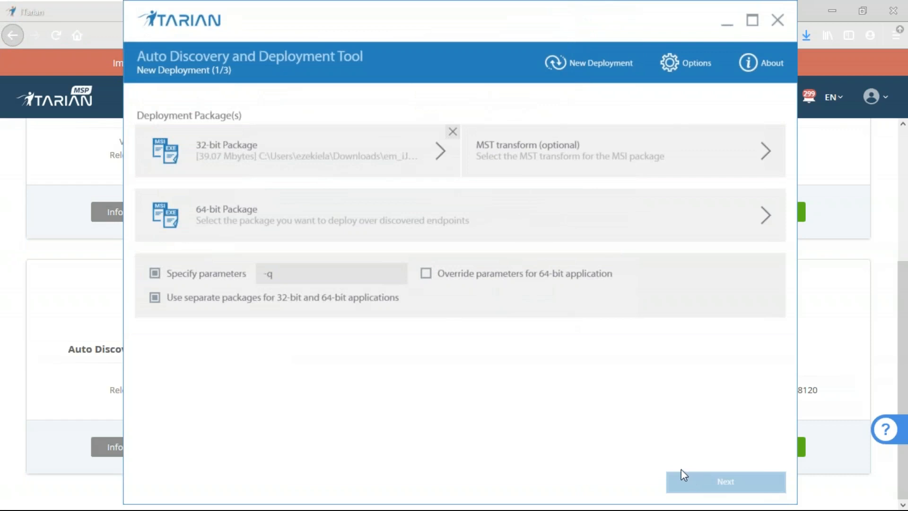
Turn off separate 32-bit and 64-bit packages and proceed to the Active Directory discovery credentials
click(155, 297)
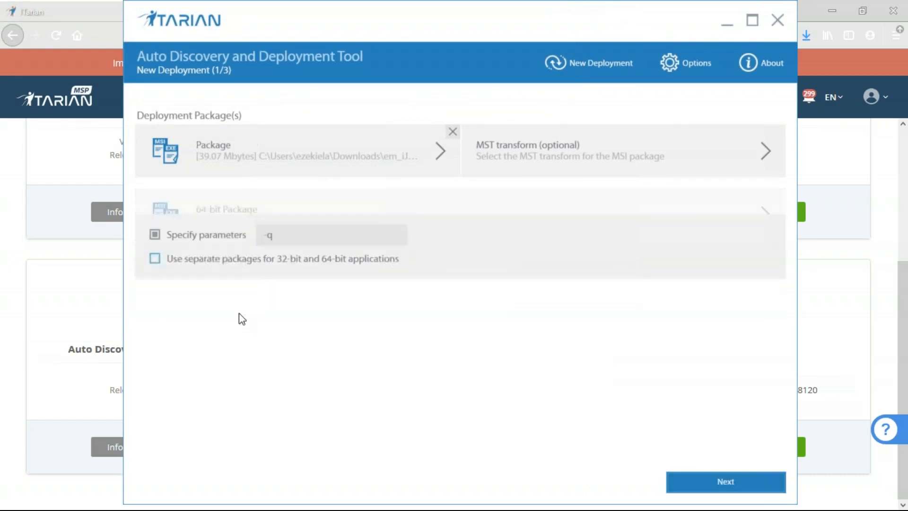
click(713, 487)
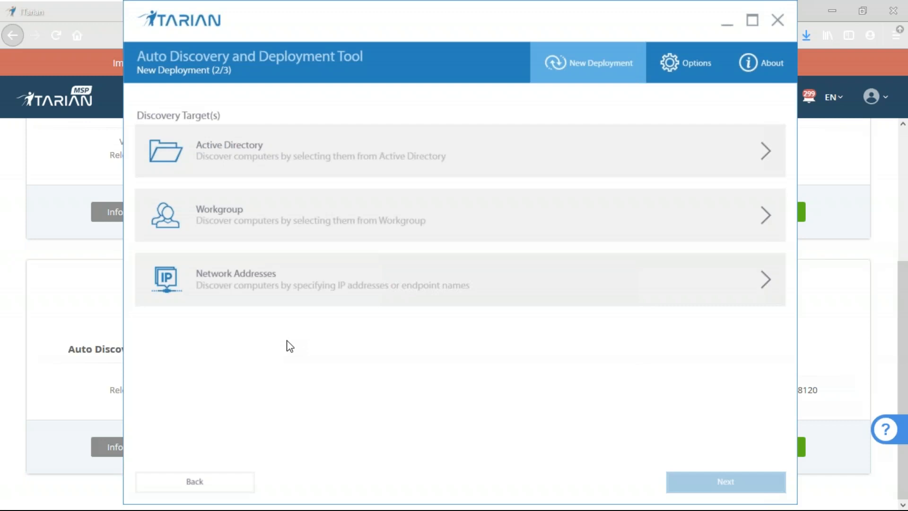
click(290, 174)
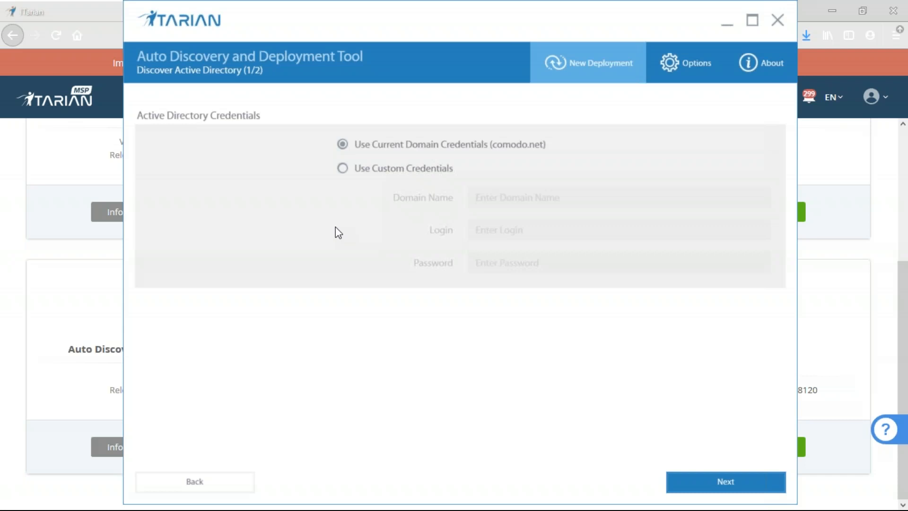
Close the Auto Discovery and Deployment Tool and open Endpoint Manager in the ITarian portal
click(777, 21)
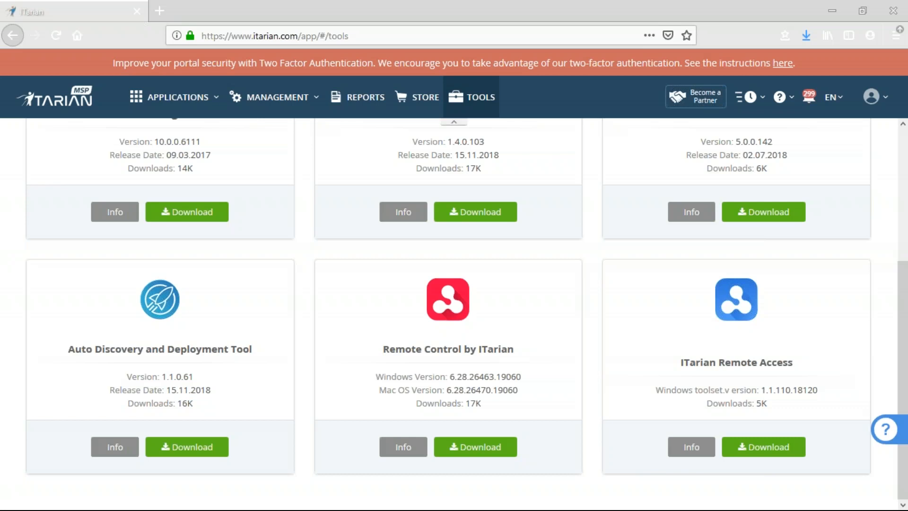
click(178, 97)
click(163, 130)
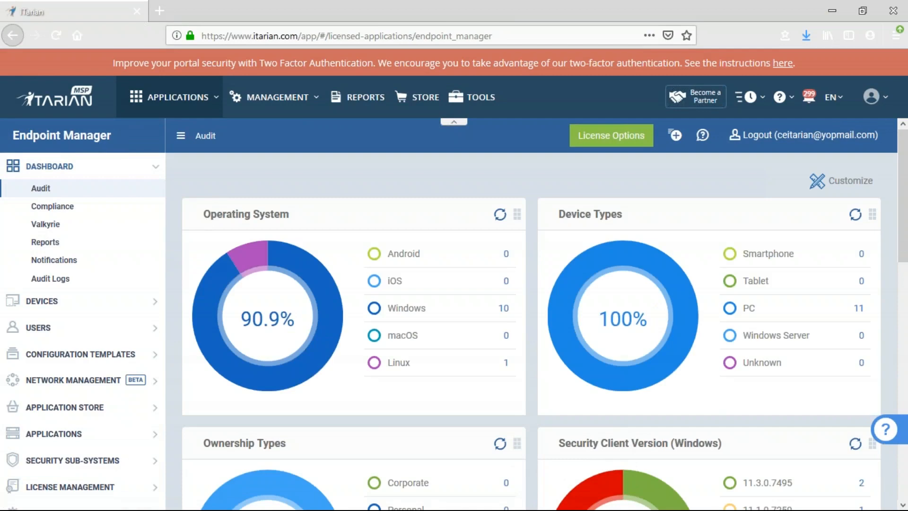
Open scripts.itarian.com in a new browser tab
click(159, 10)
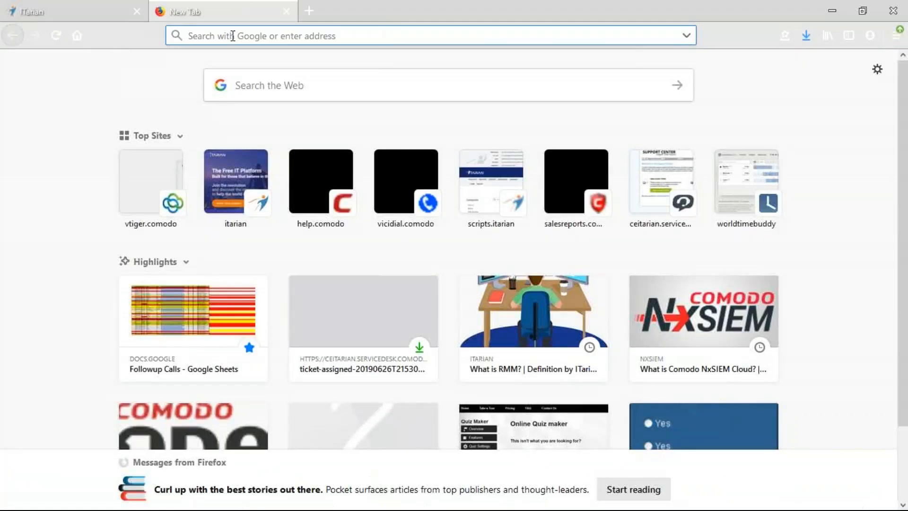
text(script)
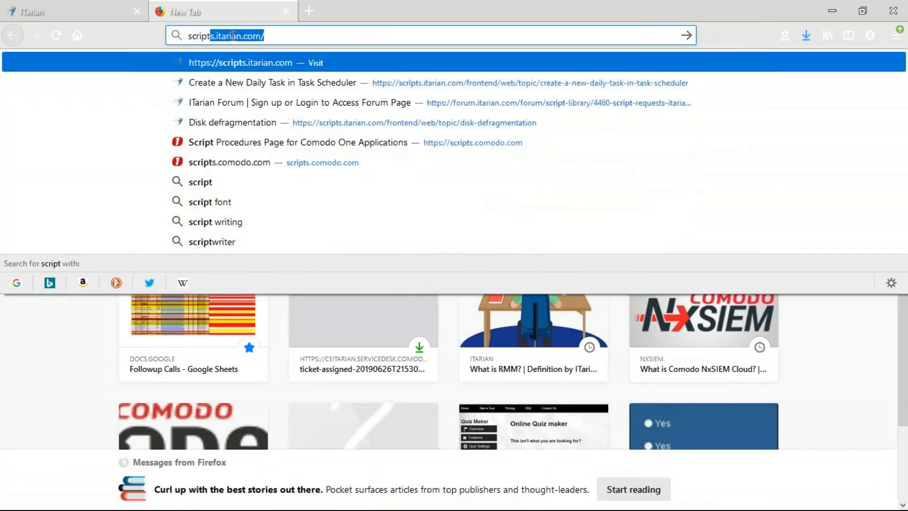
key(Return)
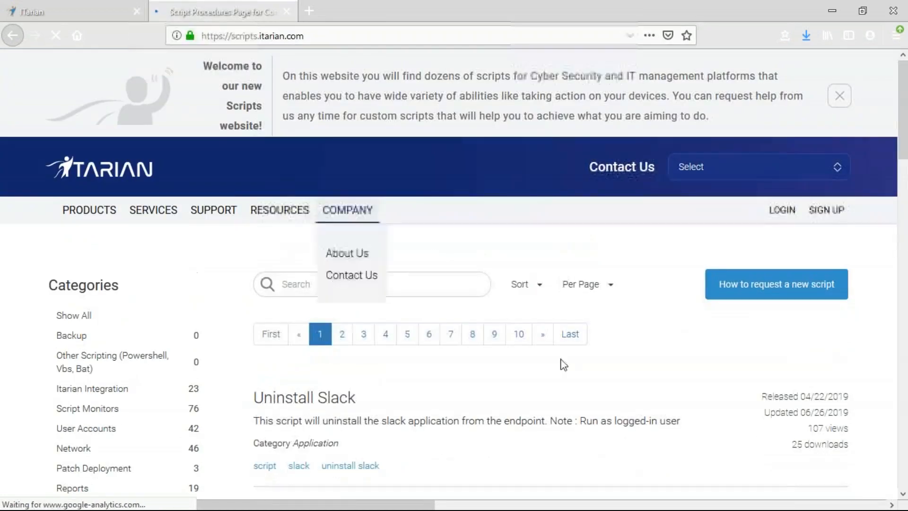
Search the script library for powershell and open the Run PowerShell Script entry
click(362, 283)
text(p)
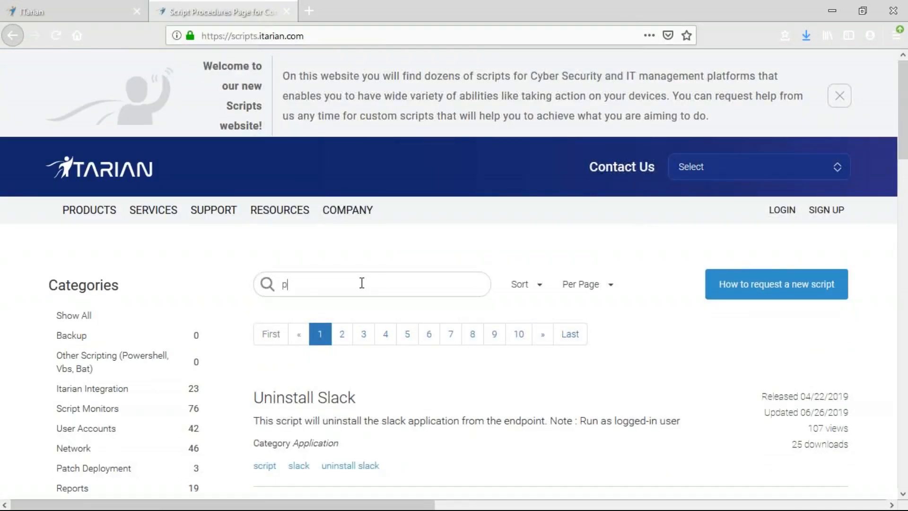
text(owershell)
key(Return)
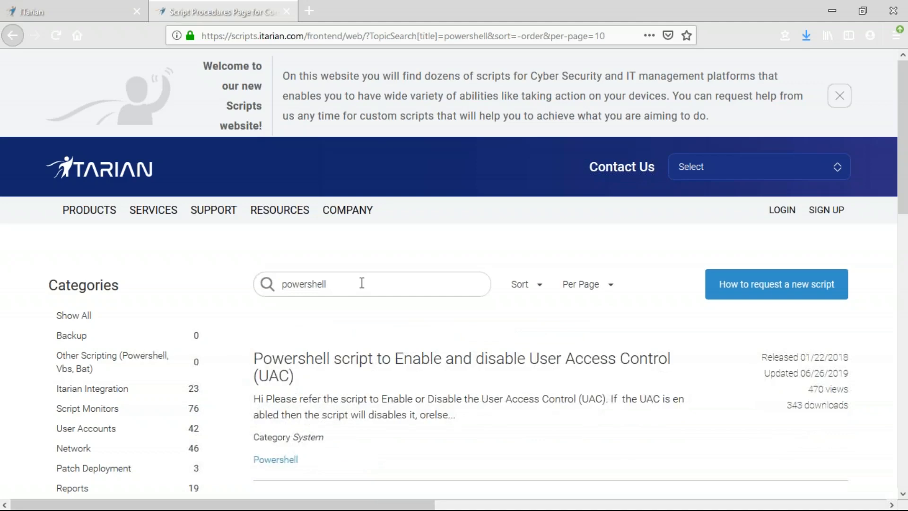
scroll(362, 282, down, 8)
scroll(369, 284, down, 2)
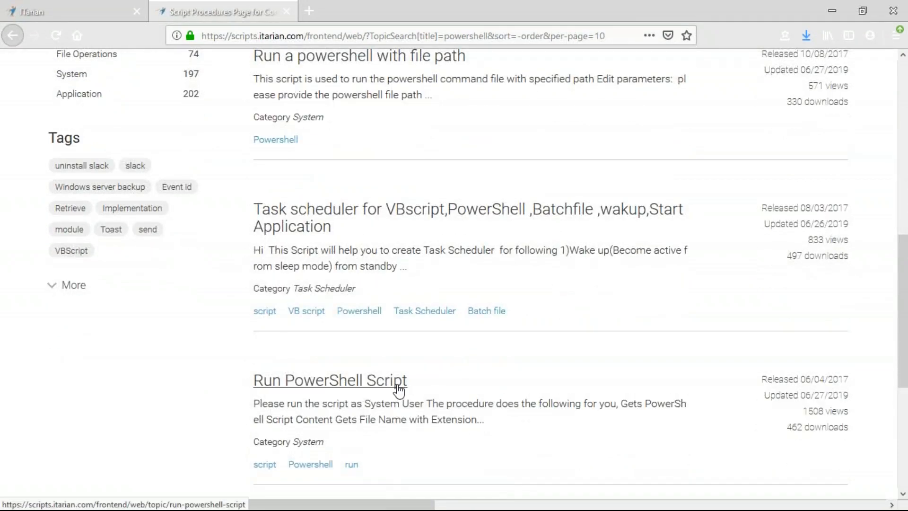
click(399, 389)
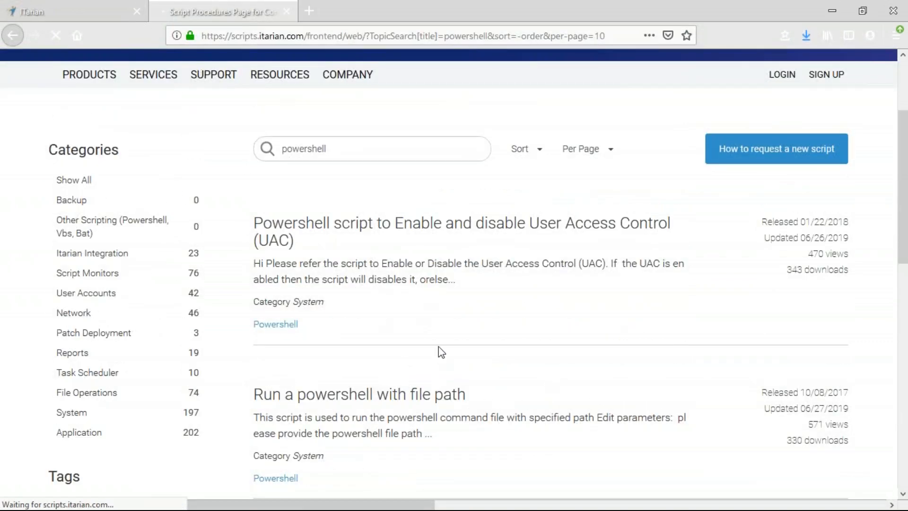
Examine the Run PowerShell Script page, including its description, procedure instructions and download options
scroll(438, 345, down, 7)
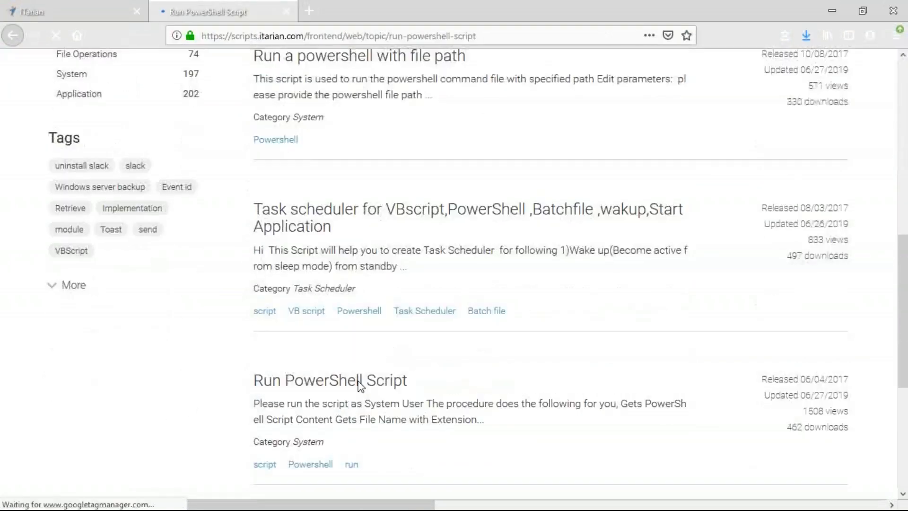
scroll(369, 373, down, 2)
scroll(371, 370, down, 6)
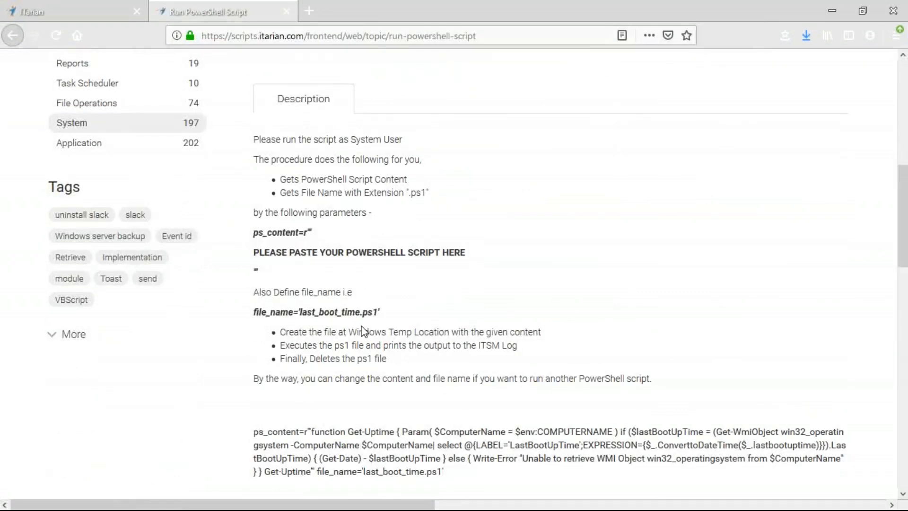
scroll(362, 329, down, 9)
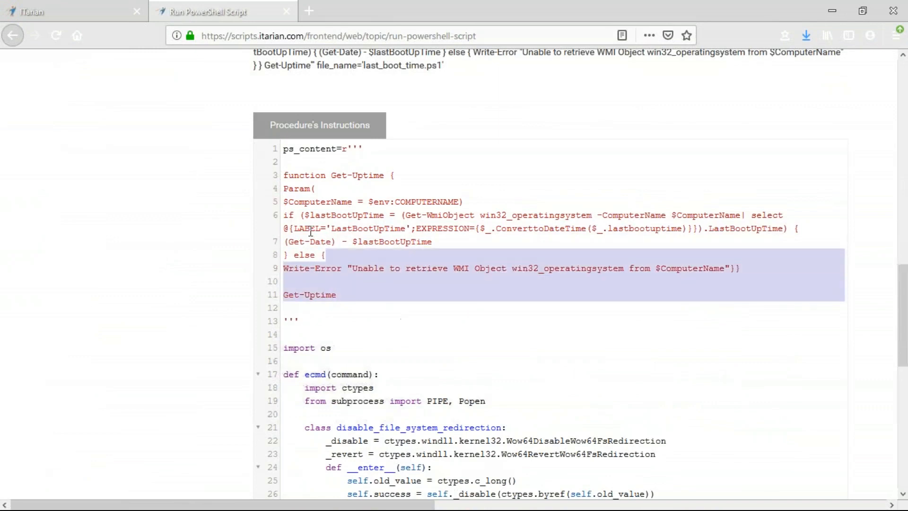
drag(310, 232, 291, 183)
click(410, 216)
scroll(446, 305, up, 9)
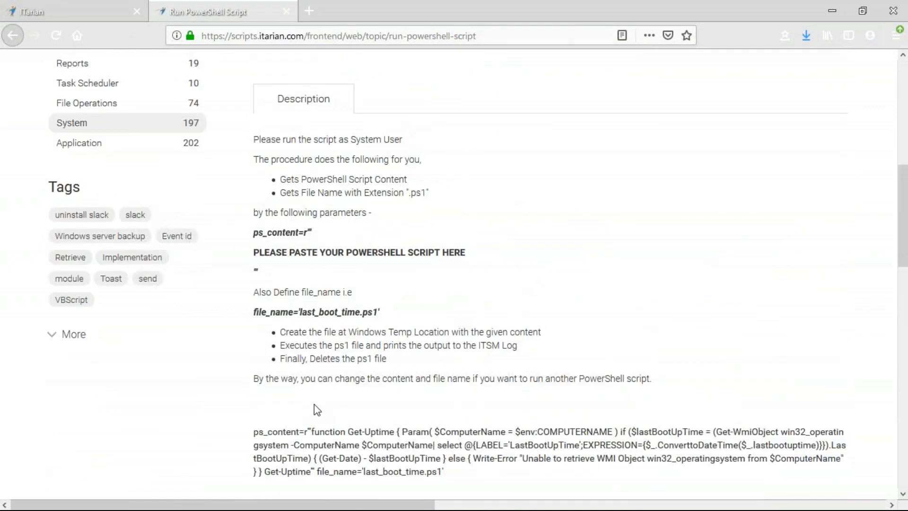
scroll(317, 409, up, 10)
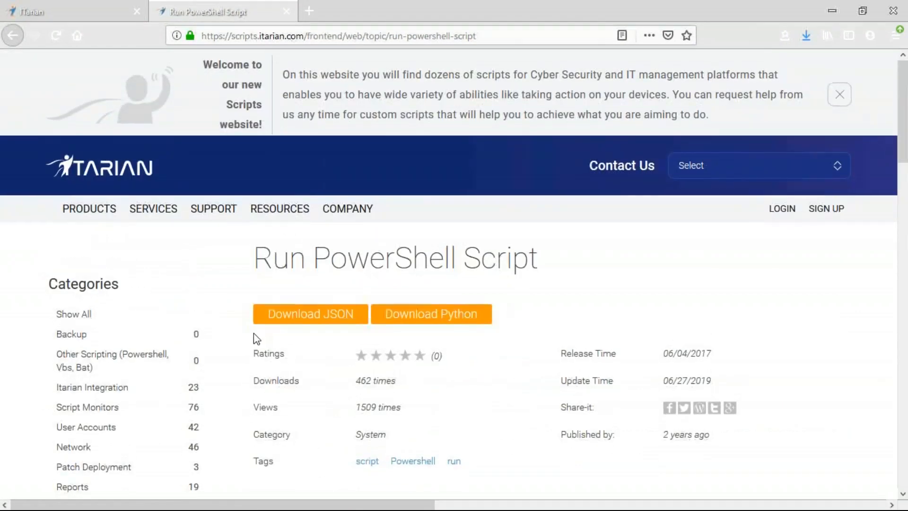
scroll(254, 336, down, 7)
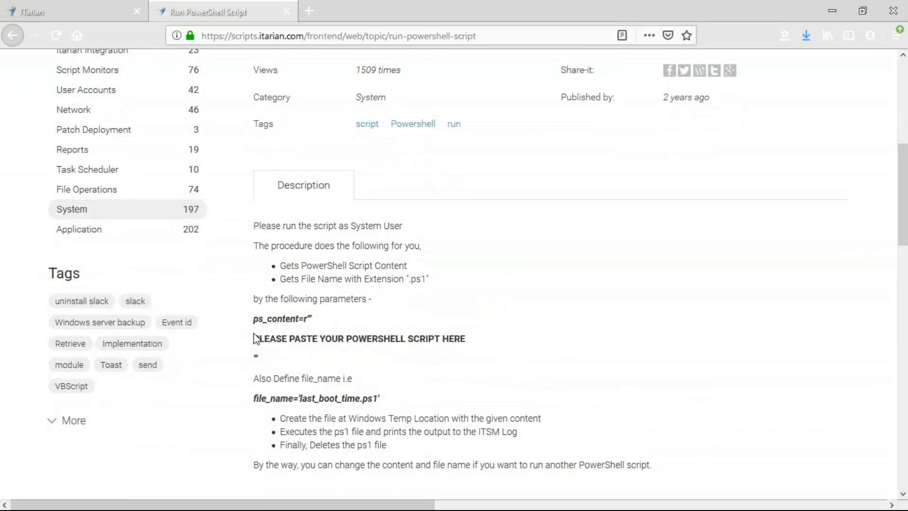
scroll(255, 339, up, 6)
scroll(254, 336, down, 4)
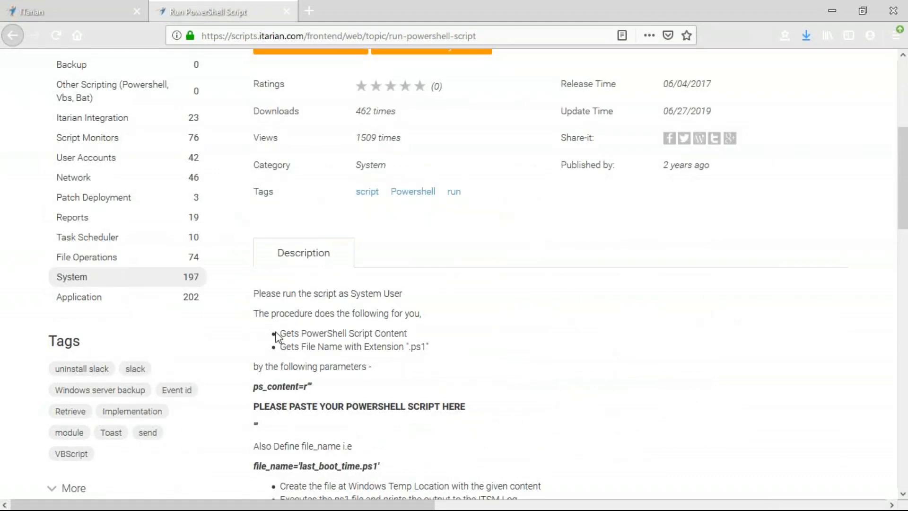
scroll(274, 337, up, 6)
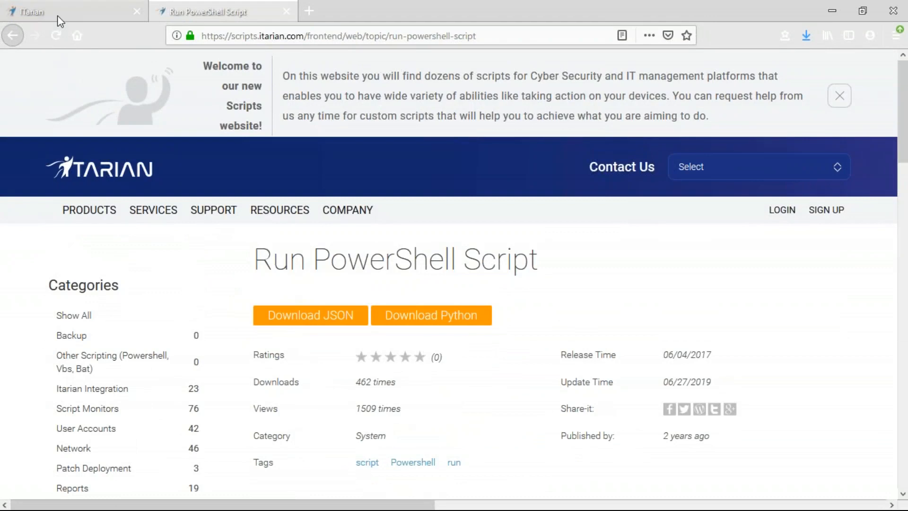
Return to the script search results, close the script library, and open the Procedures list in Endpoint Manager's configuration templates
click(18, 38)
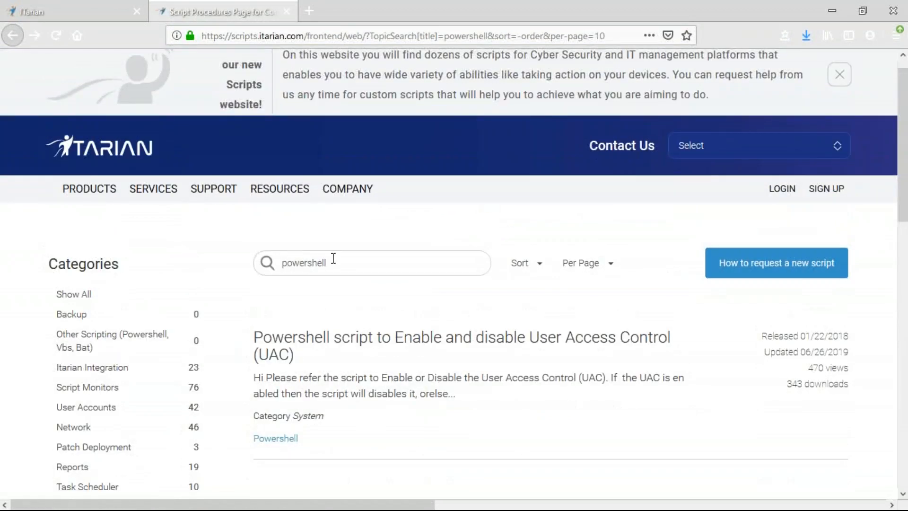
click(286, 12)
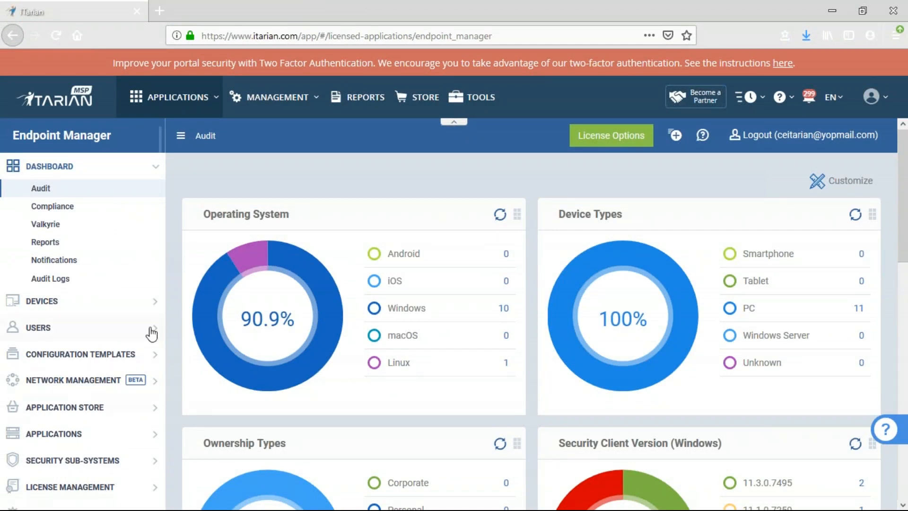
click(104, 362)
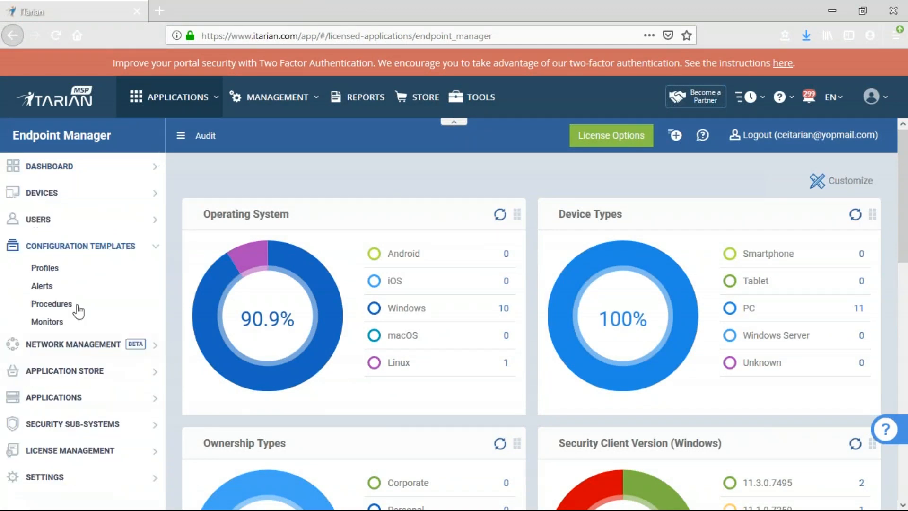
click(60, 305)
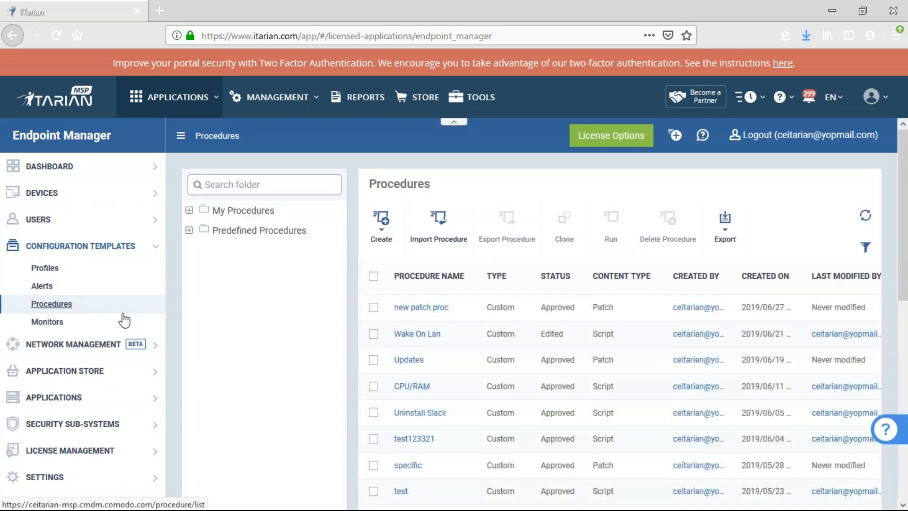
Open the instructions of the Uninstall Slack procedure and reload the page
click(380, 237)
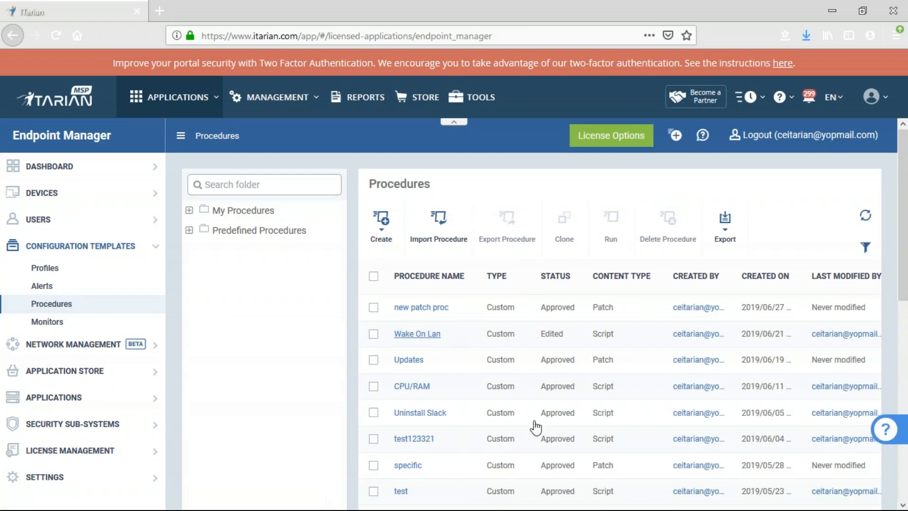
click(500, 416)
click(248, 290)
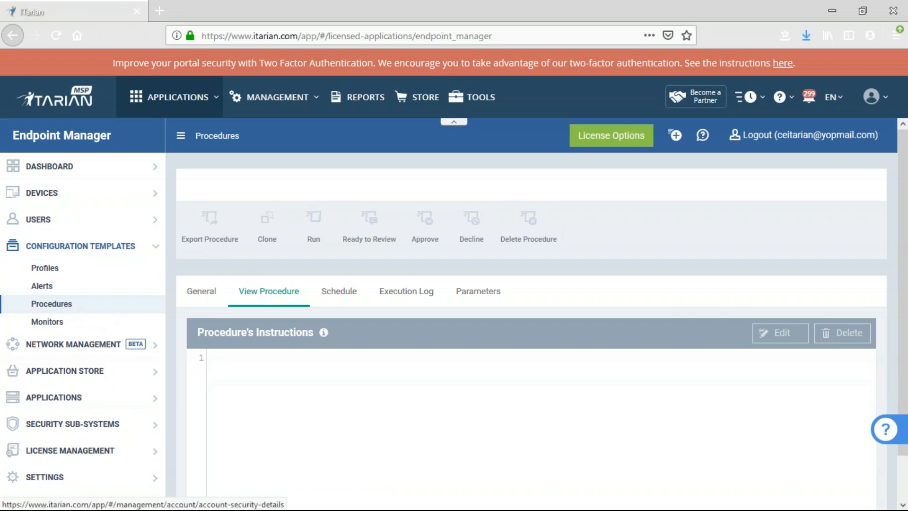
click(275, 42)
key(Return)
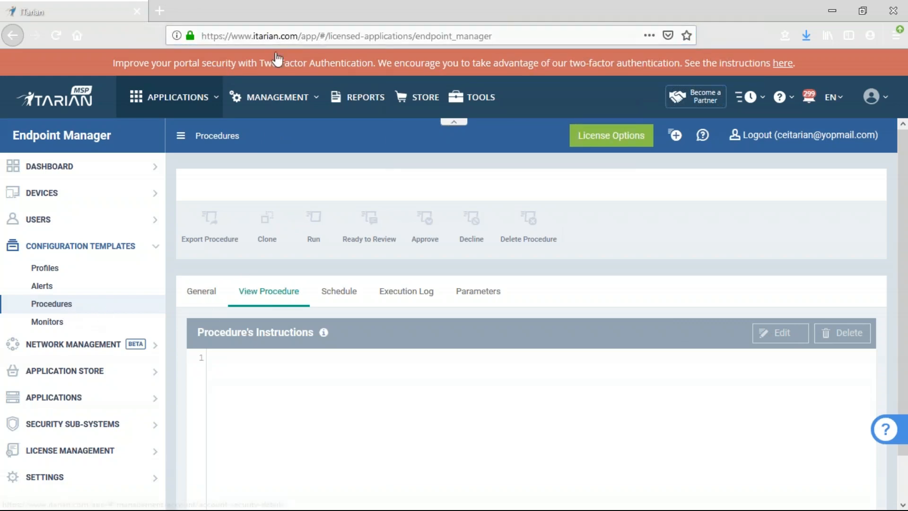
Open the Wake On Lan procedure's instructions and look through the script
click(63, 35)
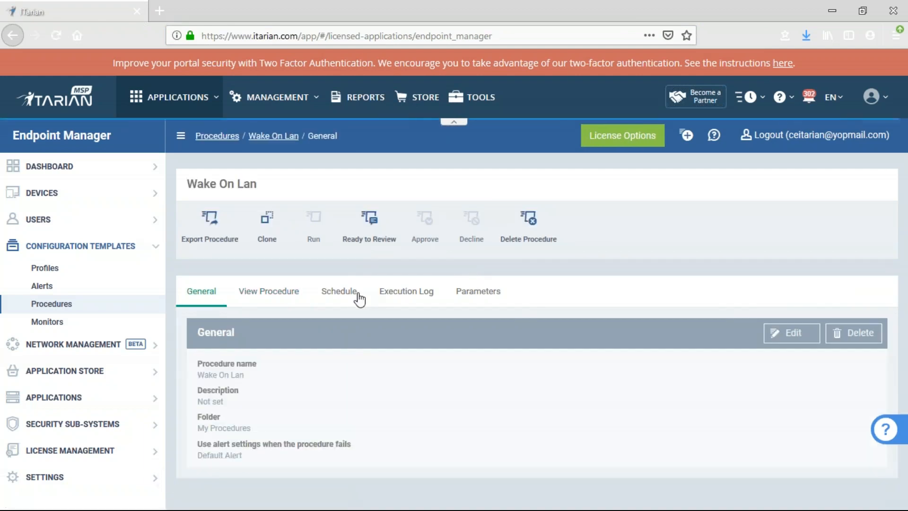
click(293, 300)
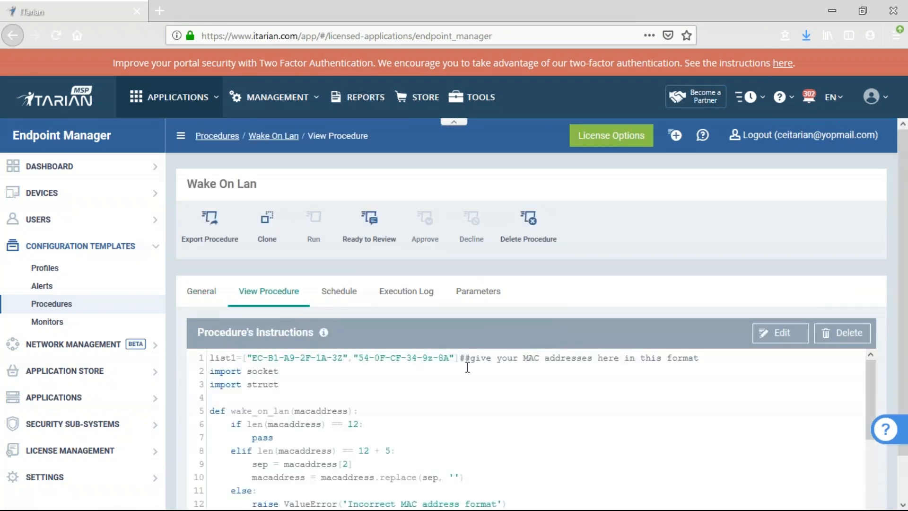
scroll(445, 356, down, 5)
scroll(447, 357, up, 5)
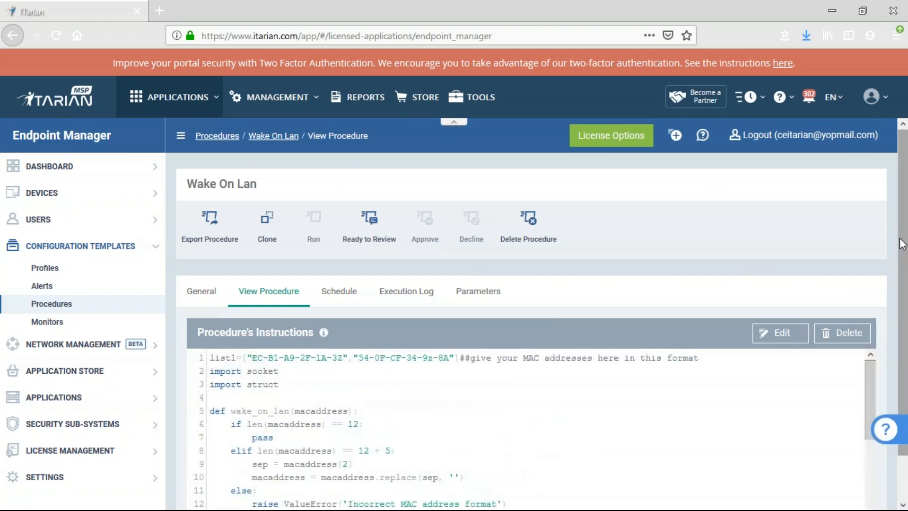
scroll(889, 269, down, 2)
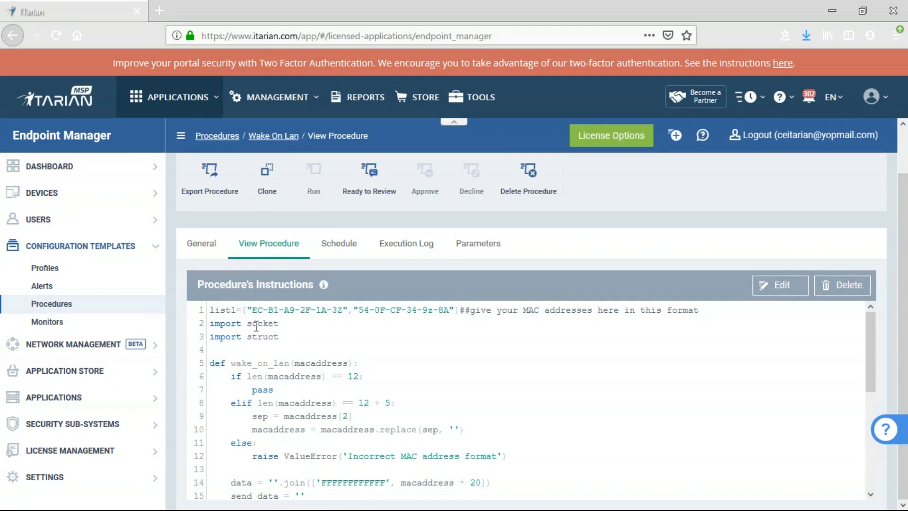
Open the Wake On Lan instructions for editing and highlight the script code from its first line
click(772, 286)
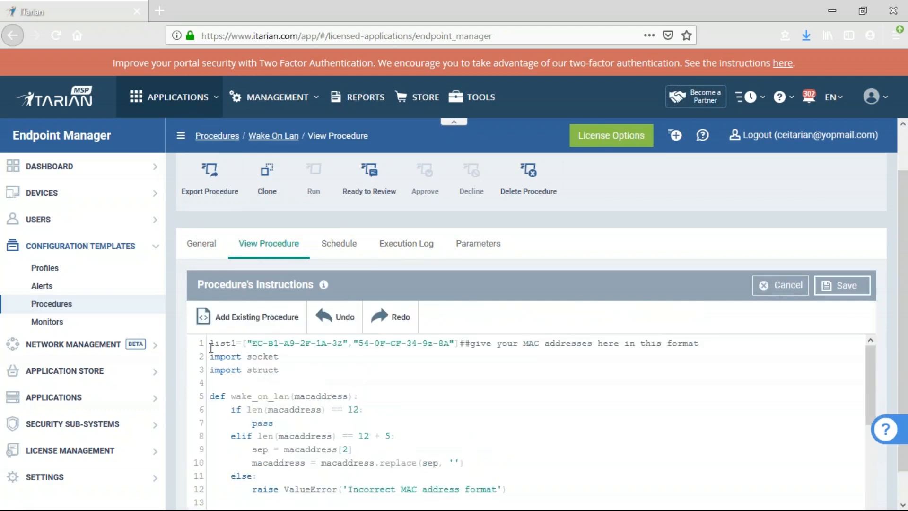
drag(210, 344, 521, 508)
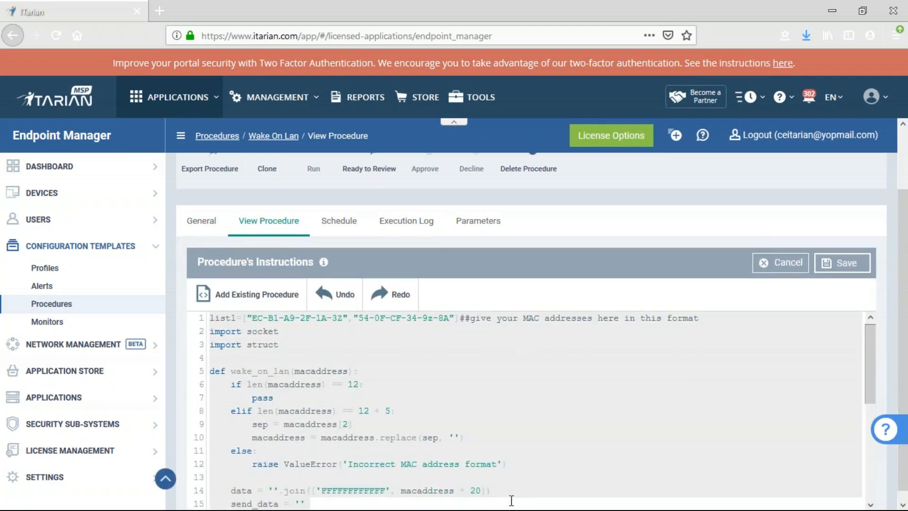
click(430, 408)
scroll(396, 375, up, 2)
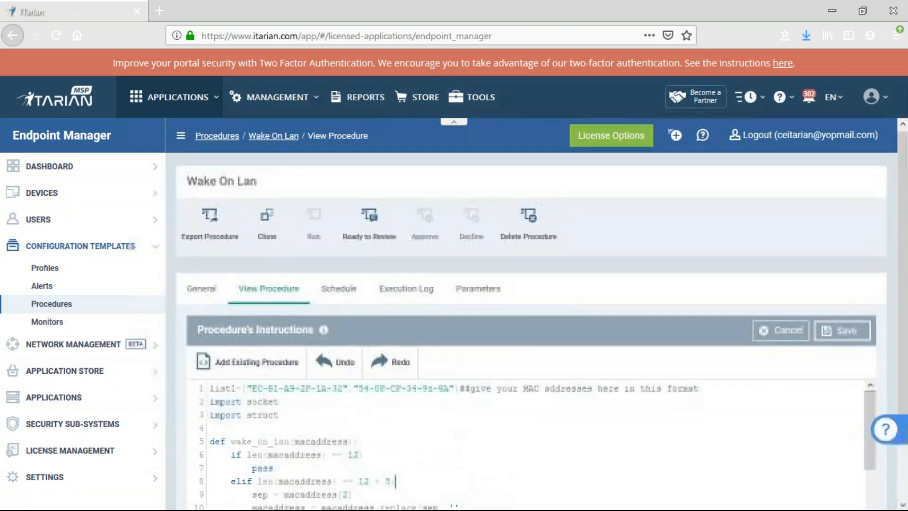
View the Wake On Lan procedure's parameters and highlight the itsm.getParameter('parameterName') syntax in the note
click(487, 300)
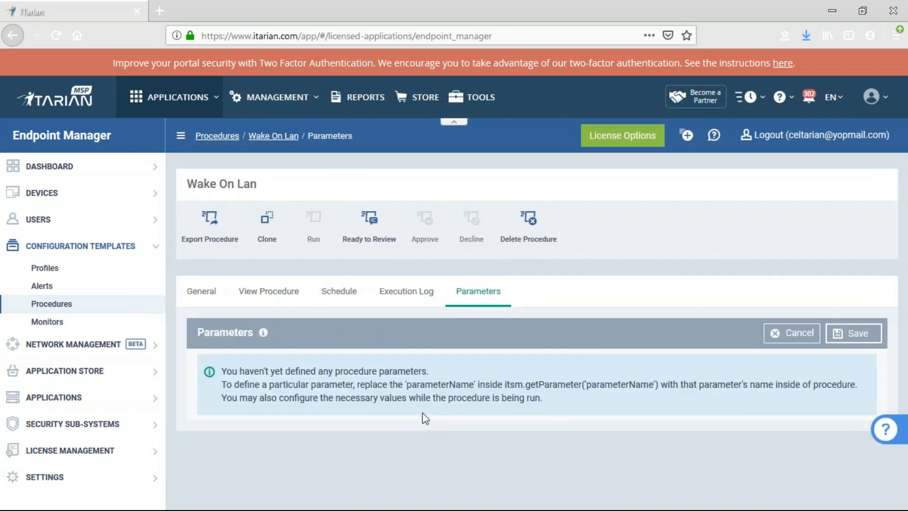
drag(659, 384, 503, 384)
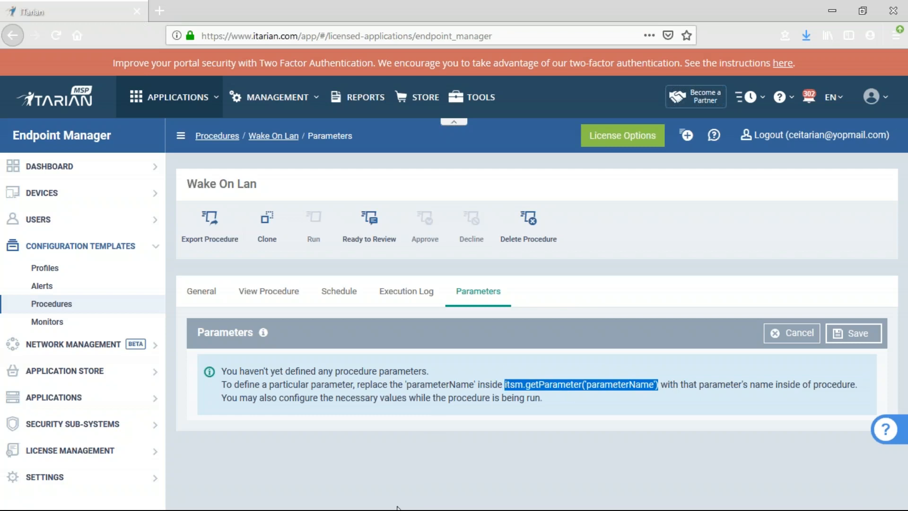
click(386, 401)
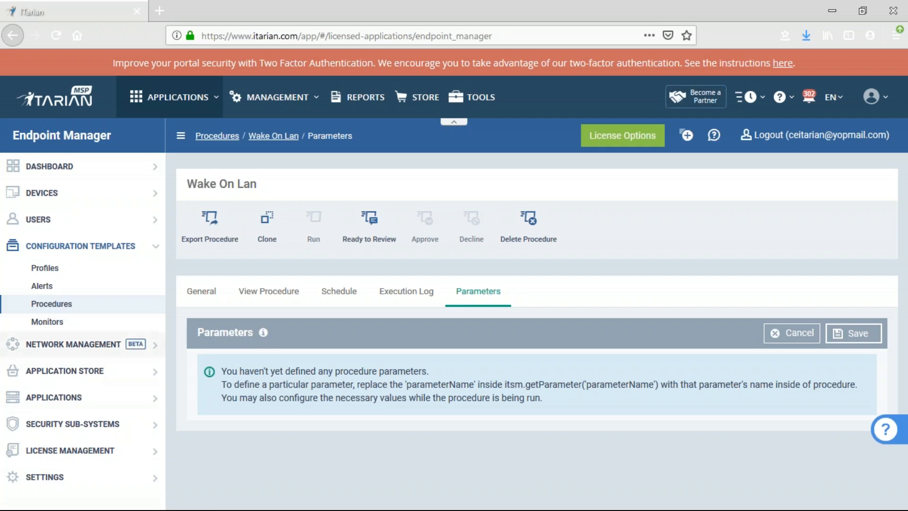
Go to the configuration profiles list and open [DEMO] Windows - Security Level 2 Profile v.6.25
click(69, 263)
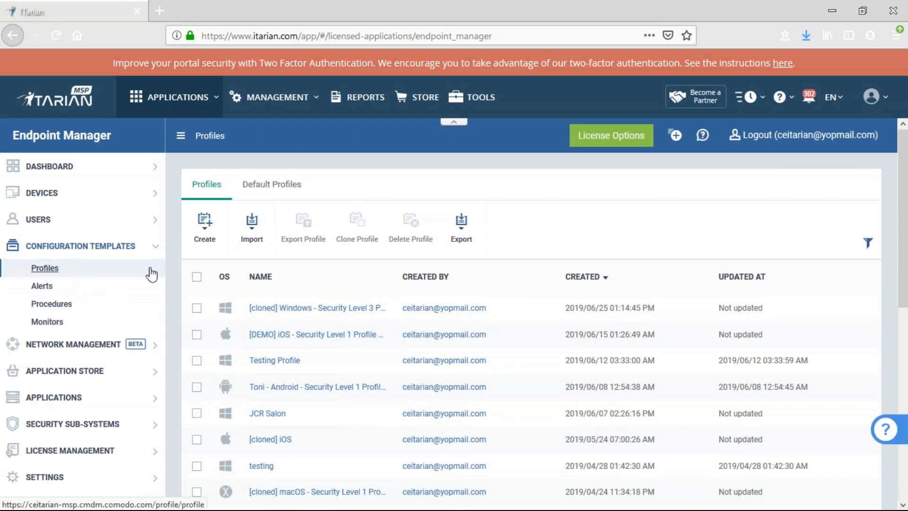
scroll(320, 324, down, 2)
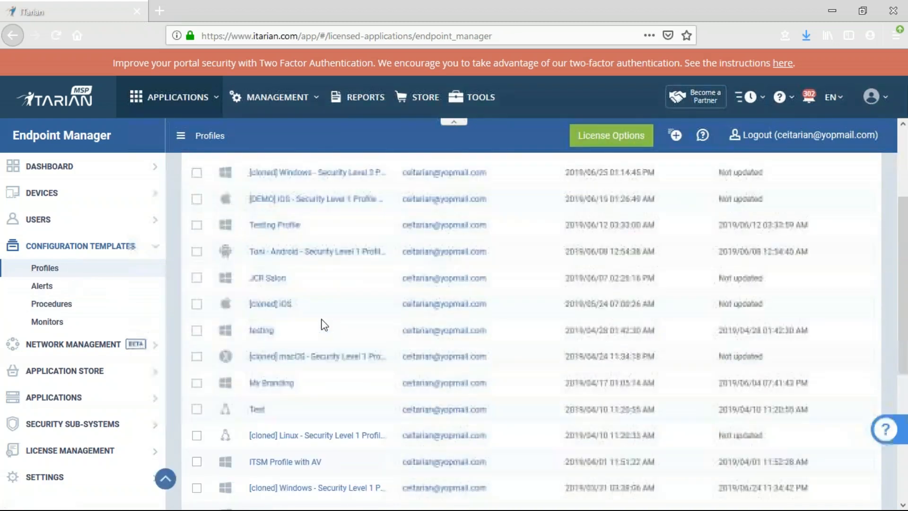
scroll(323, 323, down, 3)
scroll(322, 324, down, 3)
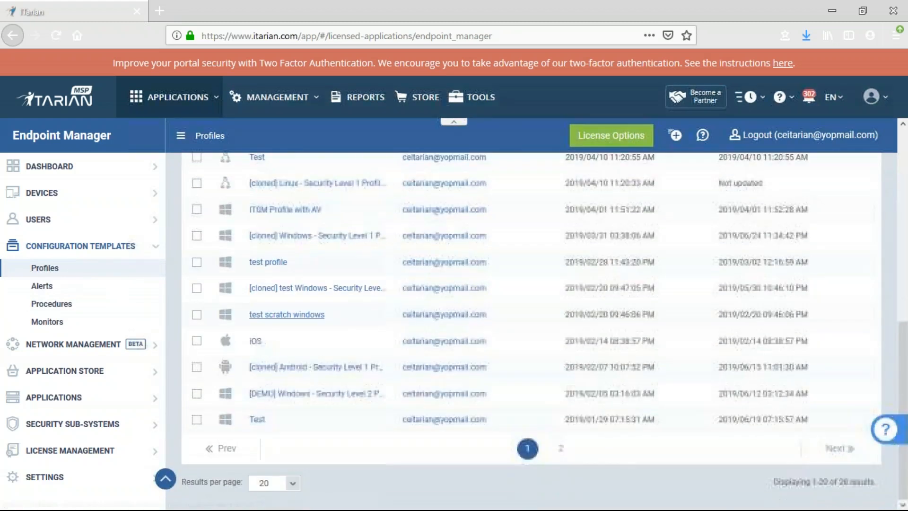
click(316, 392)
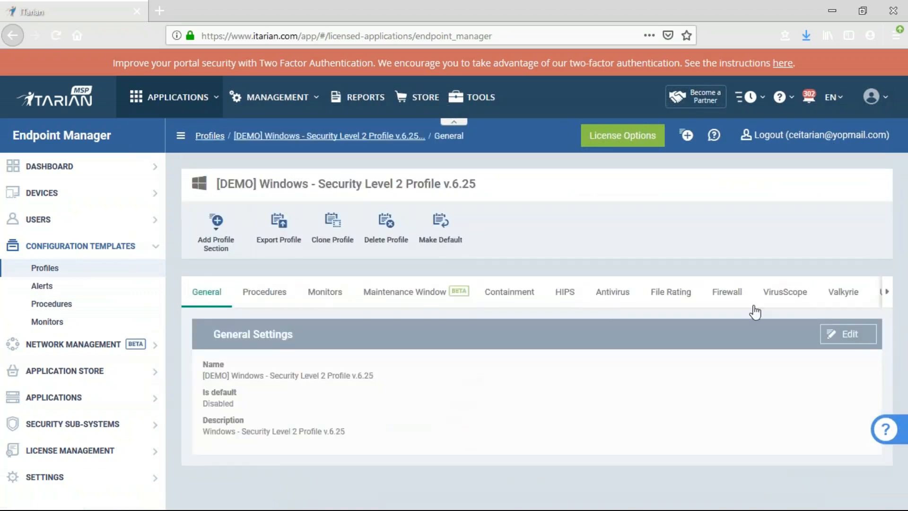
Browse the profile's sections through to Updates and open the Communication Client update settings for editing
click(887, 295)
click(887, 296)
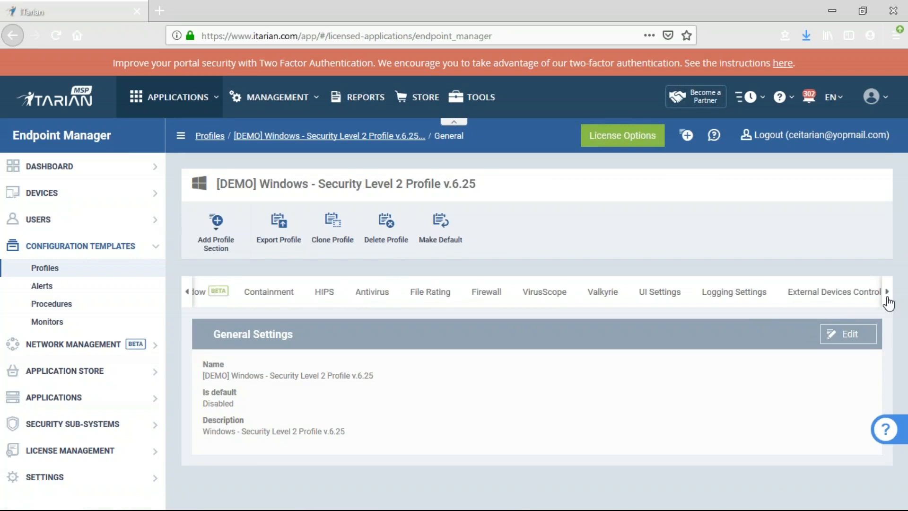
click(887, 296)
click(887, 295)
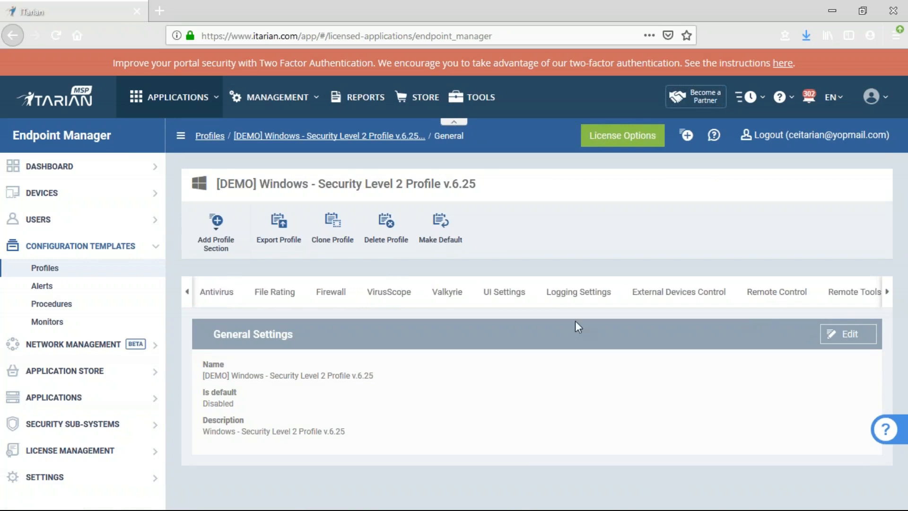
click(888, 303)
click(889, 303)
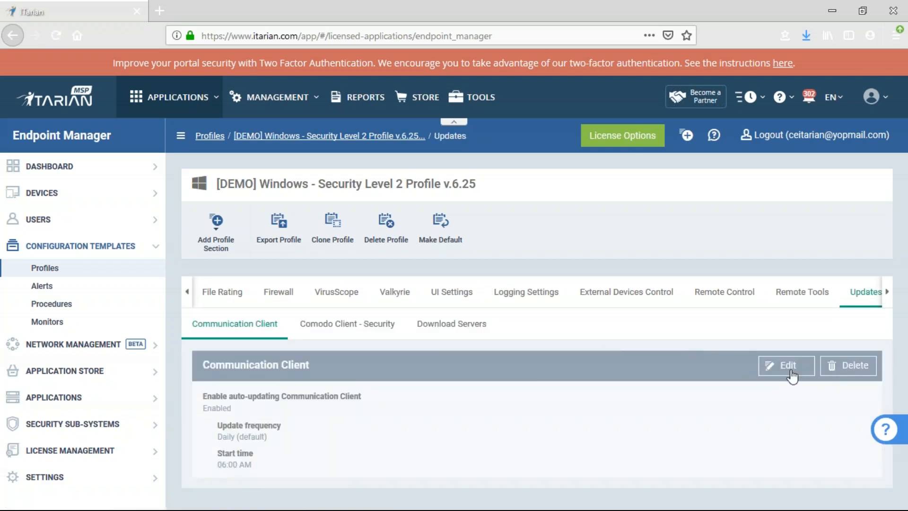
click(788, 366)
scroll(518, 407, down, 1)
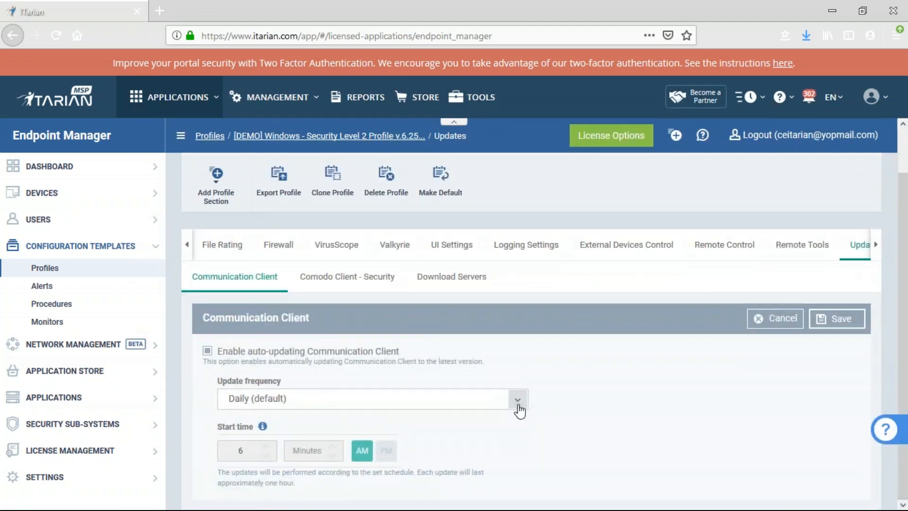
Review the Comodo Client - Security virus database update options, then return to the Communication Client update settings
click(350, 293)
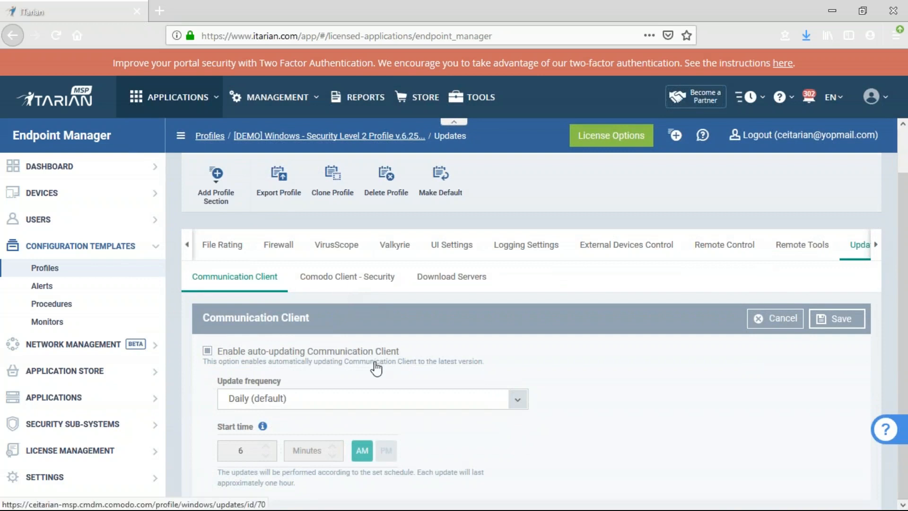
scroll(377, 367, down, 10)
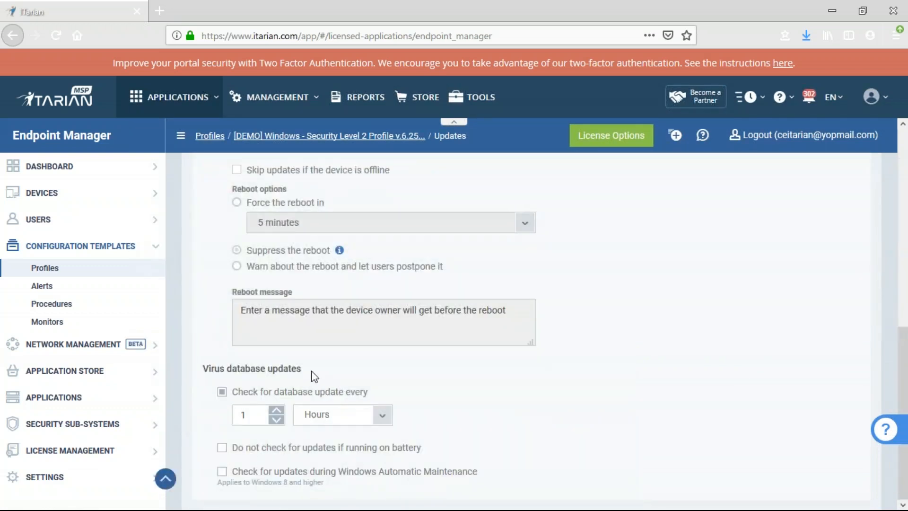
drag(312, 376, 203, 368)
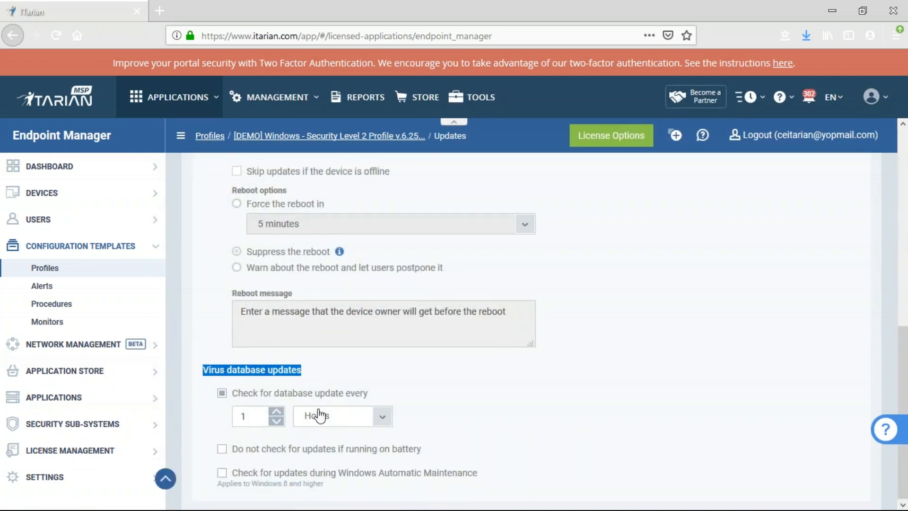
scroll(287, 434, up, 10)
click(241, 325)
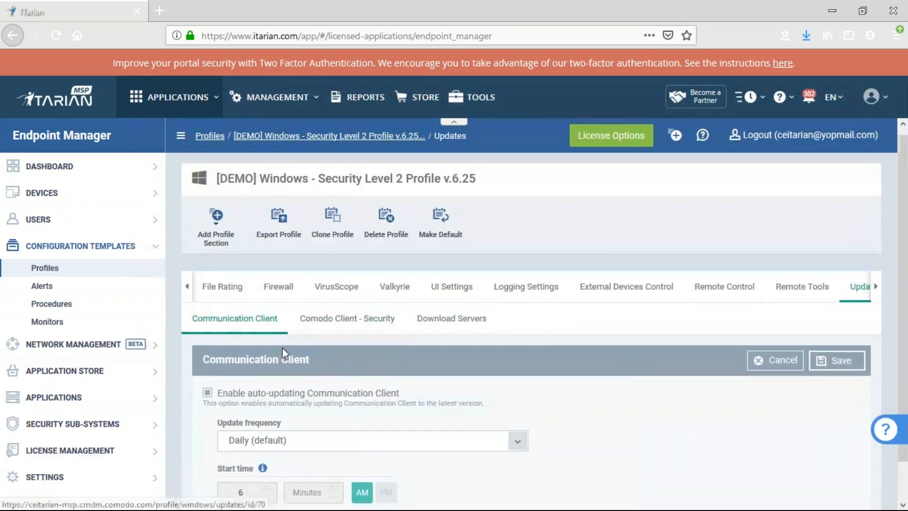
scroll(281, 347, down, 2)
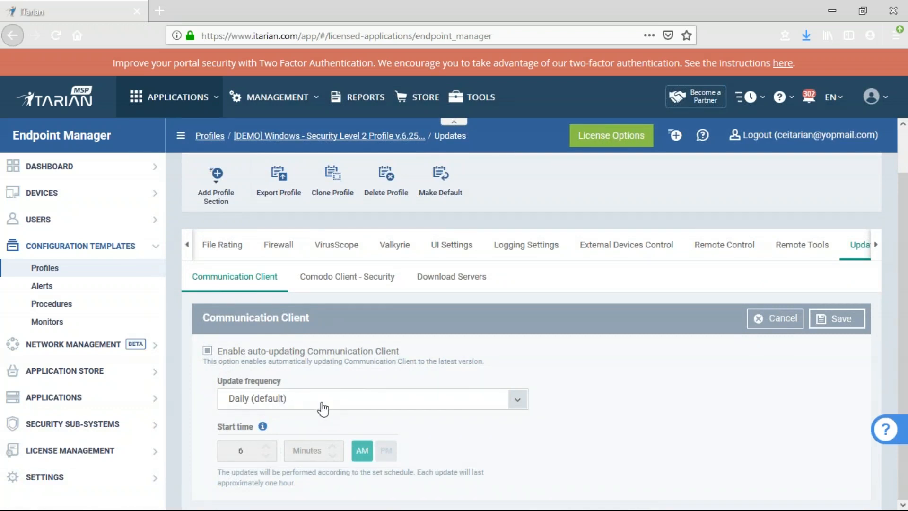
Examine the Comodo Client - Security update schedule, reboot and virus database options, and leave editing without saving
click(323, 280)
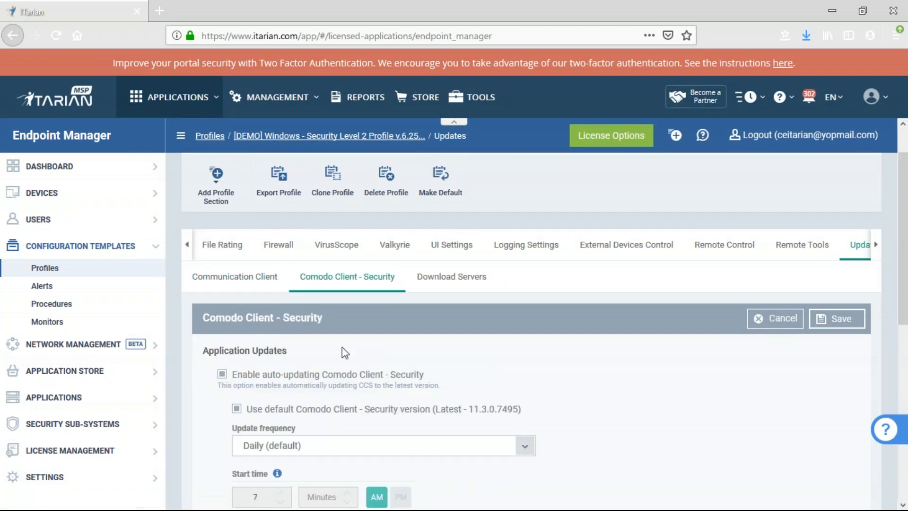
scroll(333, 290, down, 3)
scroll(341, 290, up, 1)
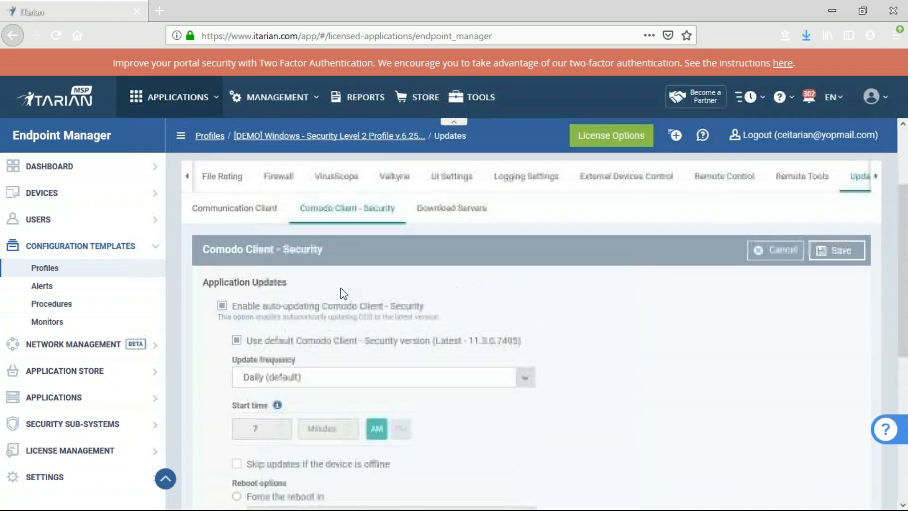
scroll(337, 239, down, 3)
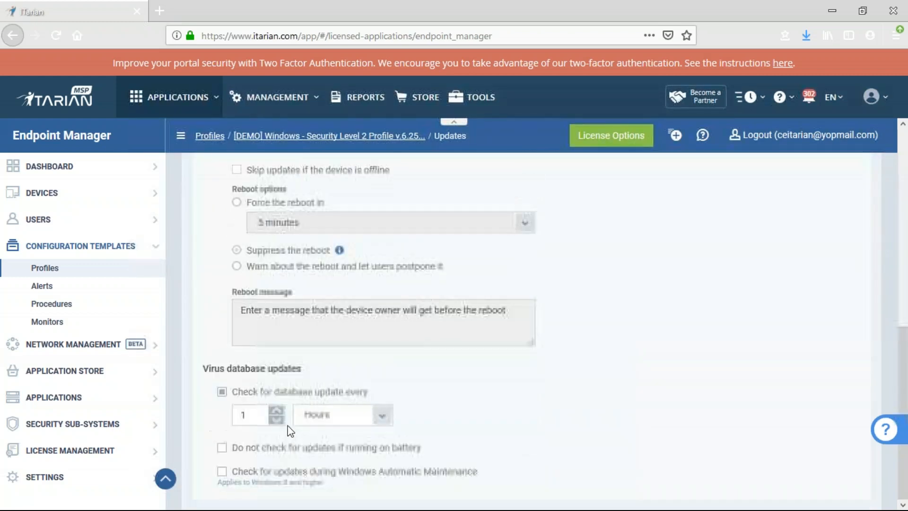
scroll(291, 426, up, 3)
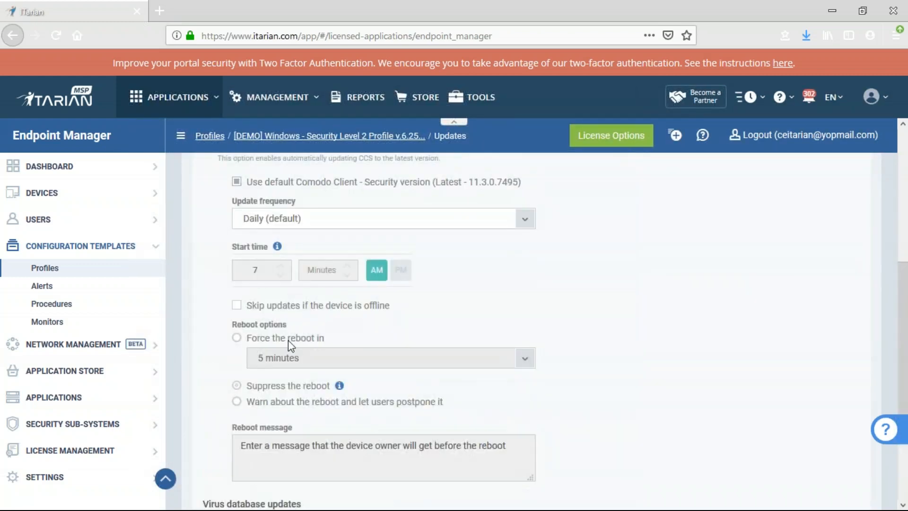
scroll(376, 357, down, 3)
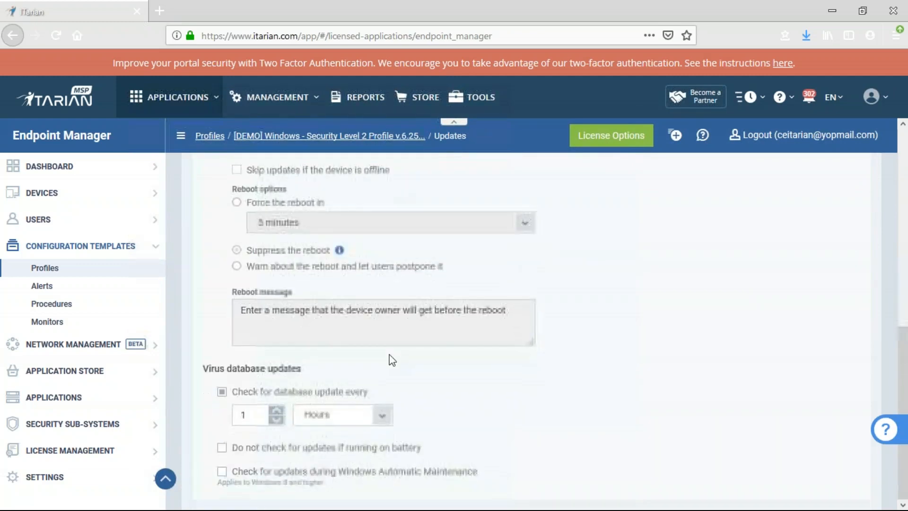
scroll(387, 355, up, 8)
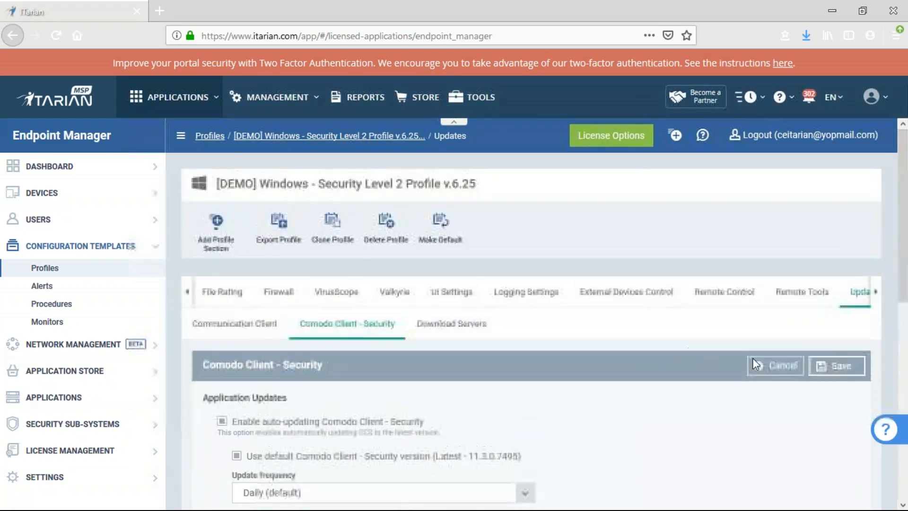
click(753, 358)
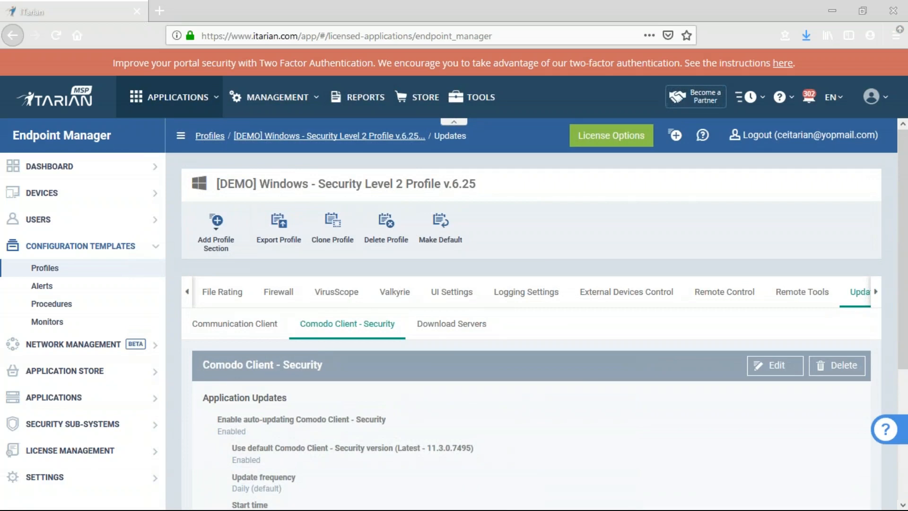
Open the Low Disk Space monitor from the profile's Monitors section and highlight the threshold in its free-space condition
click(191, 292)
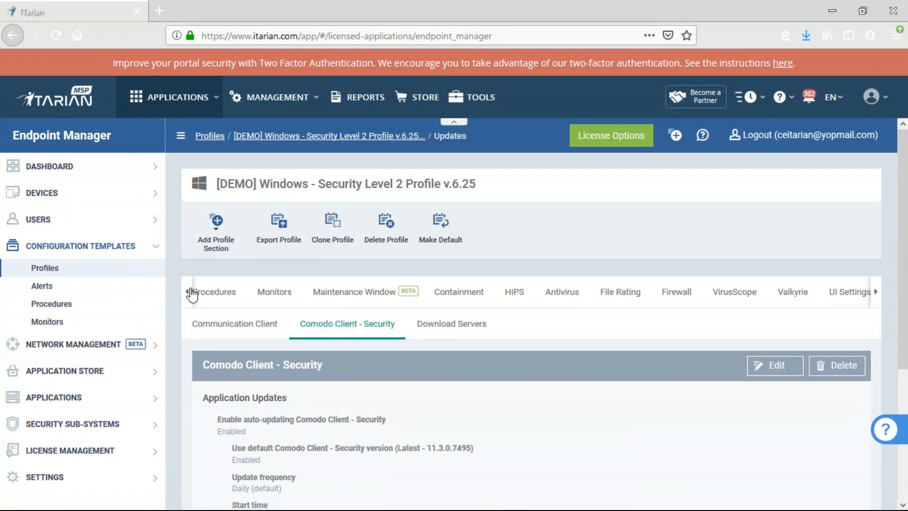
click(267, 291)
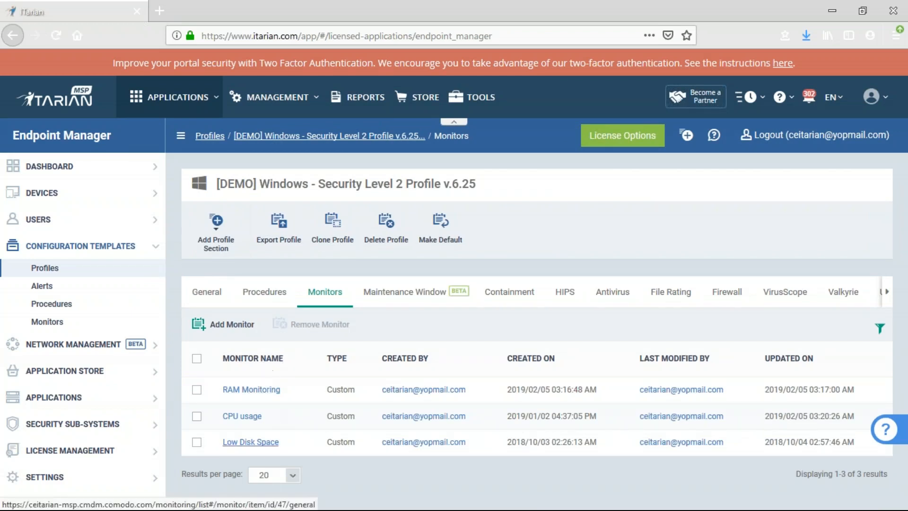
click(258, 443)
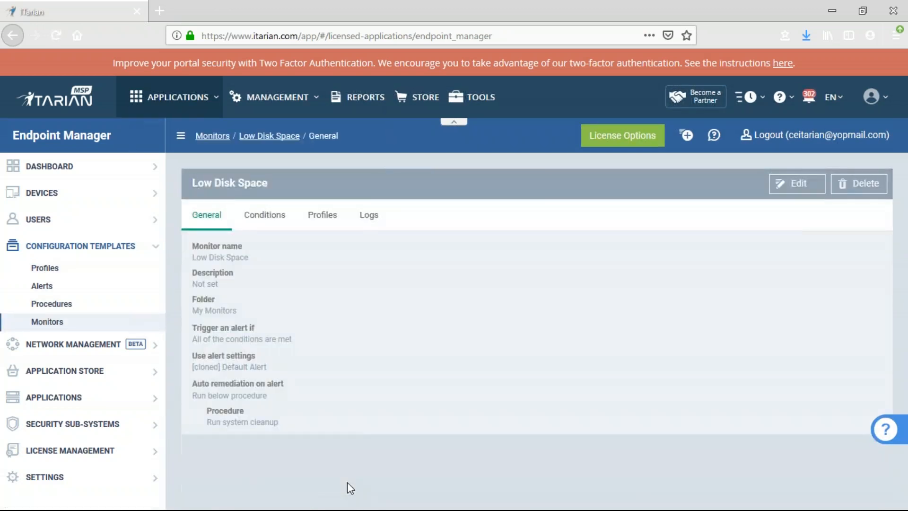
click(265, 215)
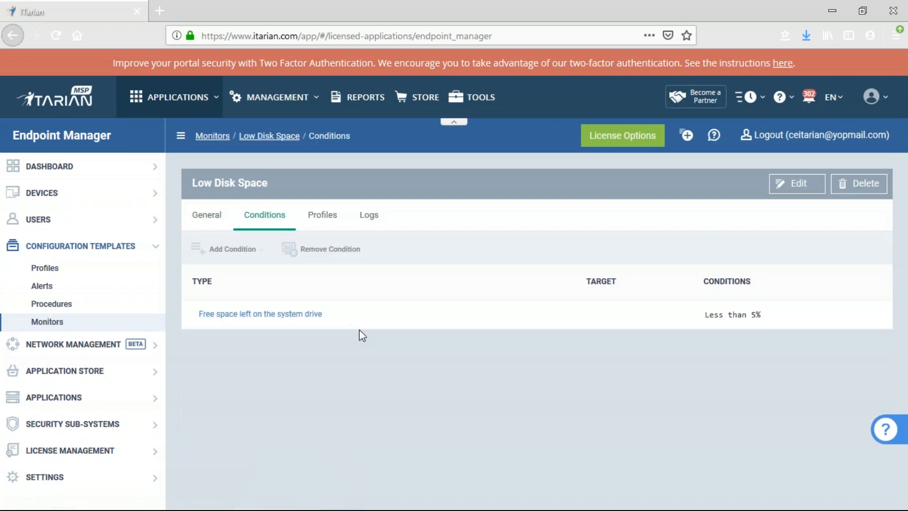
drag(763, 315, 705, 317)
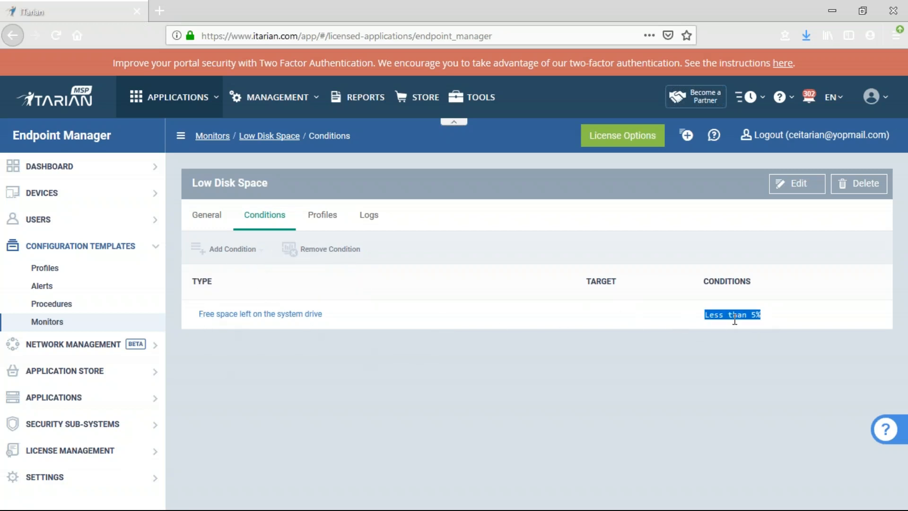
Open the Low Disk Space monitor's general settings for editing and check the auto remediation procedure field
click(206, 215)
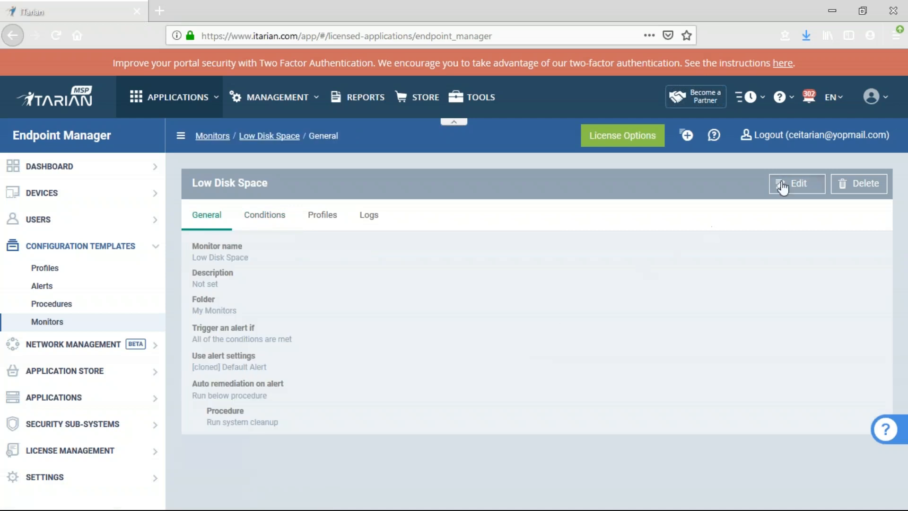
click(783, 184)
scroll(313, 421, down, 2)
click(316, 470)
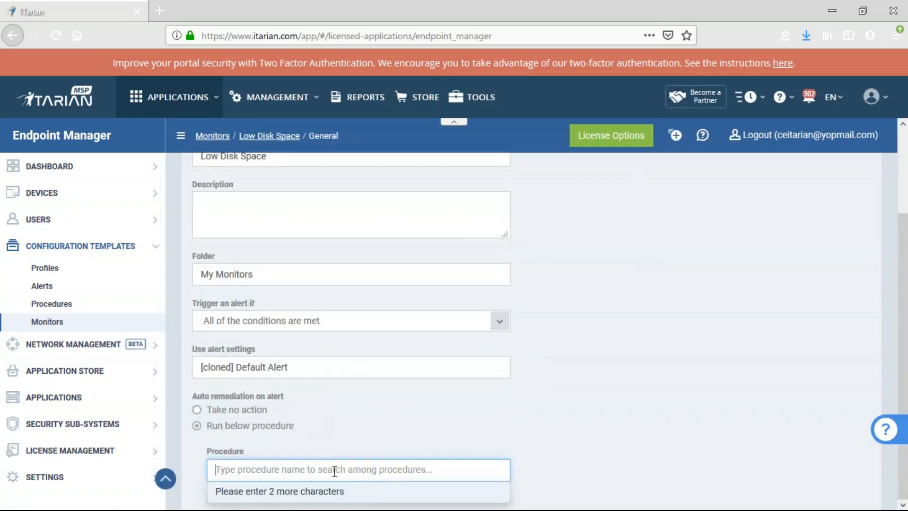
click(530, 422)
Search the auto remediation procedures for "delete", look through the matches, and leave the current procedure selected
click(401, 467)
text(dekete)
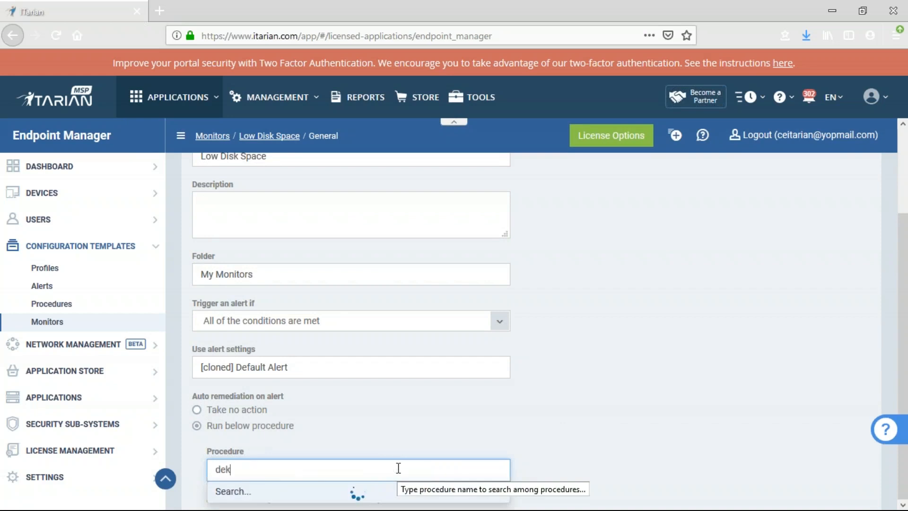
key(BackSpace)
key(BackSpace)
key(BackSpace)
key(BackSpace)
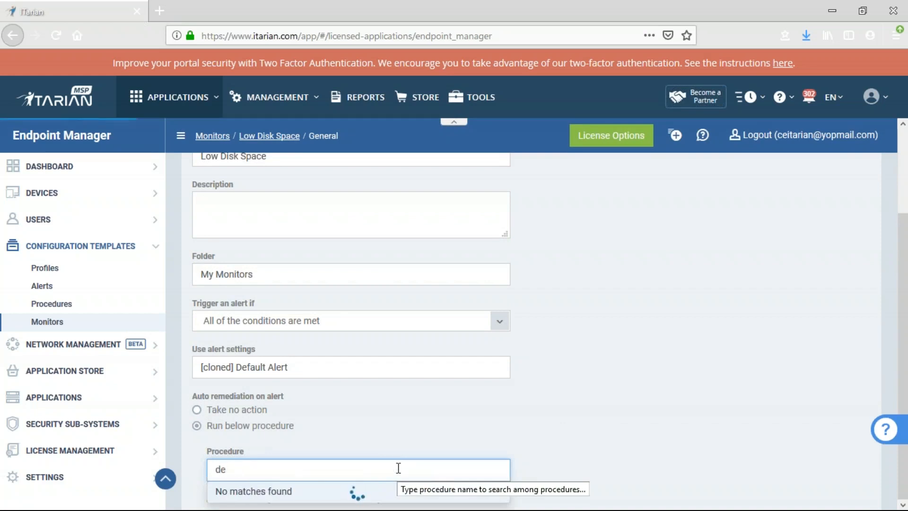
text(lwtw)
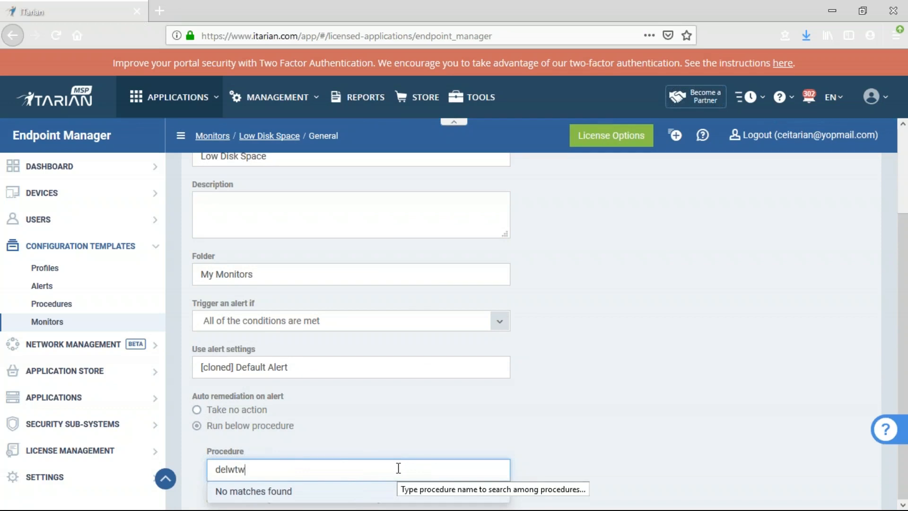
key(BackSpace)
key(BackSpace)
key(BackSpace)
text(ete)
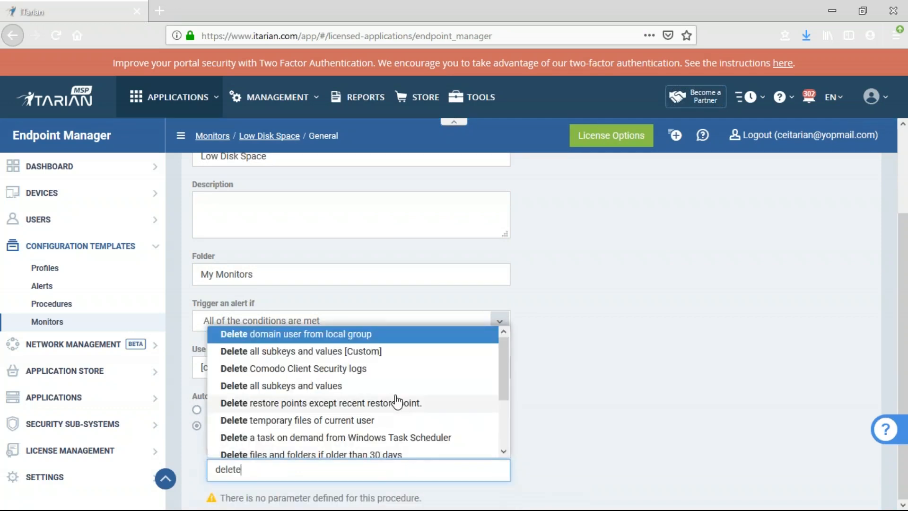
scroll(402, 376, down, 3)
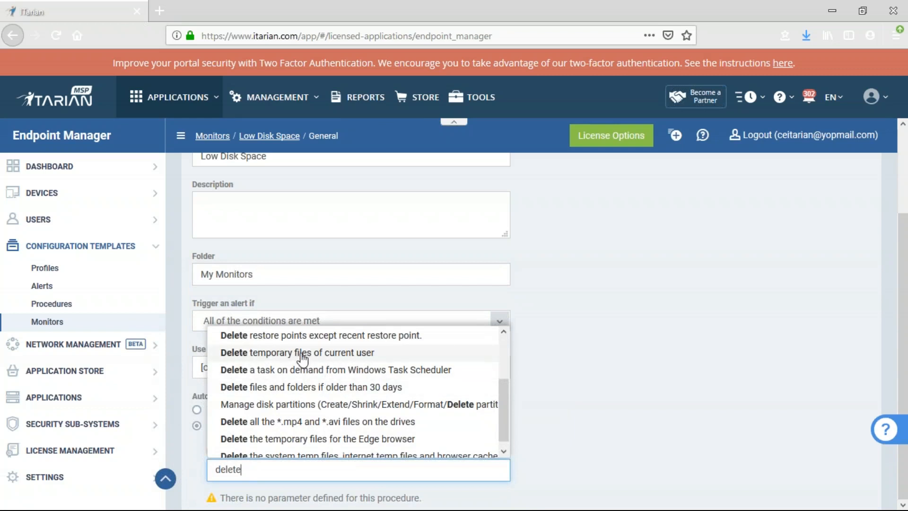
scroll(322, 407, down, 1)
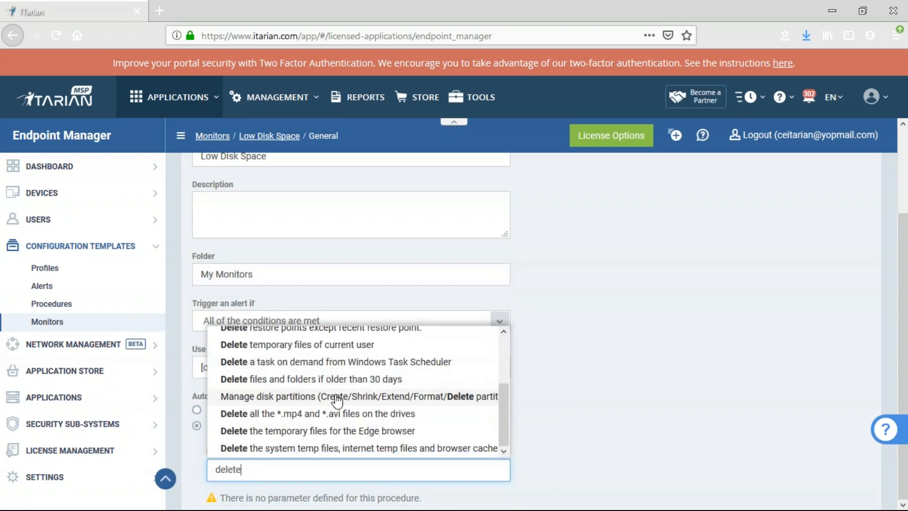
click(568, 418)
Open the Procedures list in a new browser tab and switch to it
right_click(77, 302)
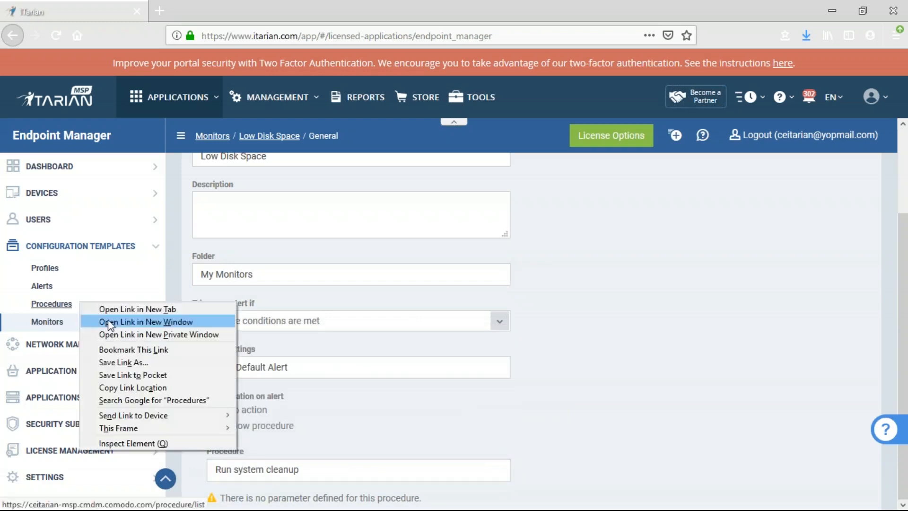
click(150, 309)
click(234, 4)
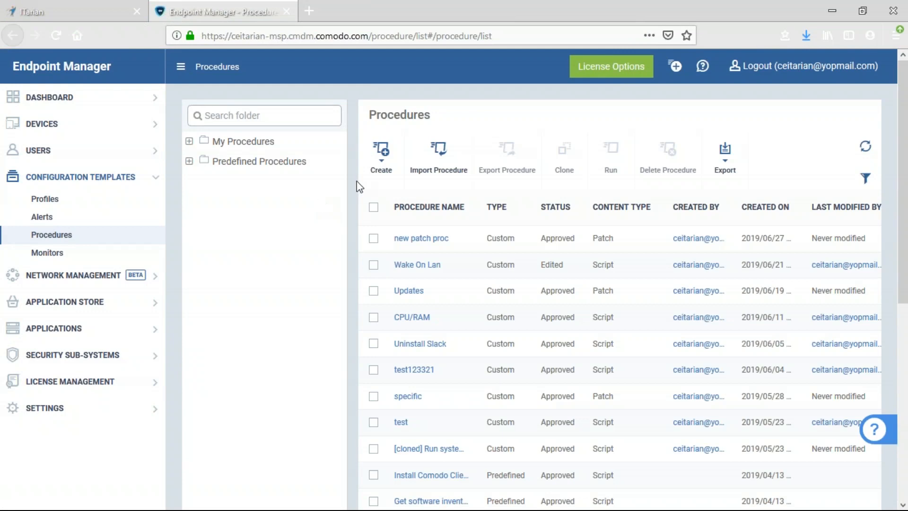
Create a script procedure named "Cleanup & Defrag" in the My Procedures folder
click(381, 185)
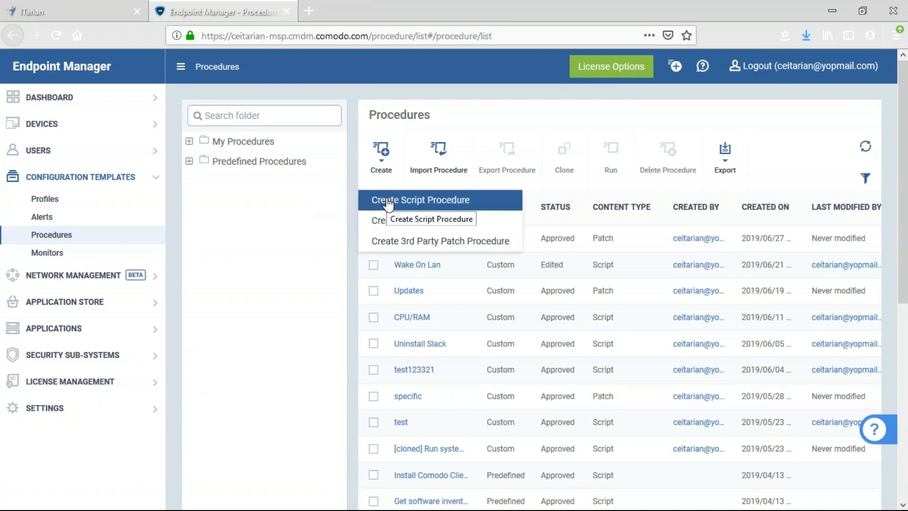
click(509, 205)
click(388, 144)
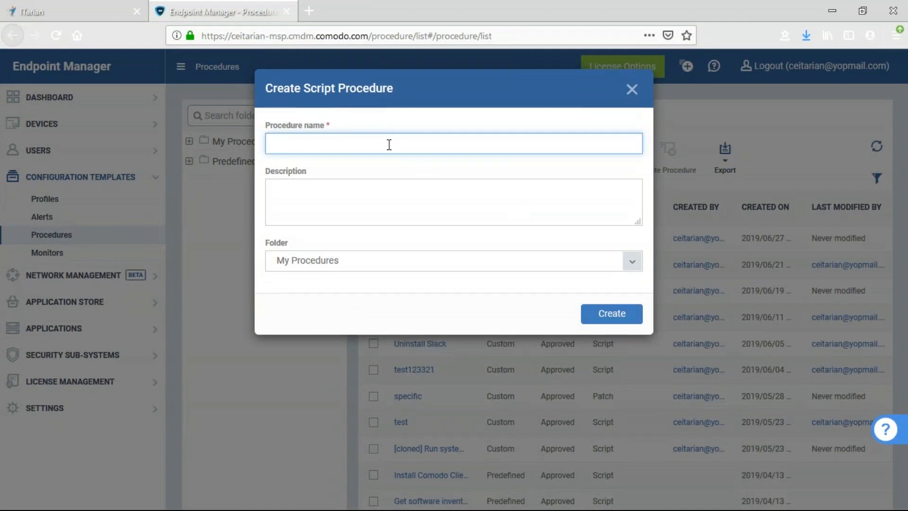
text(Cleanup & Defrag)
click(629, 324)
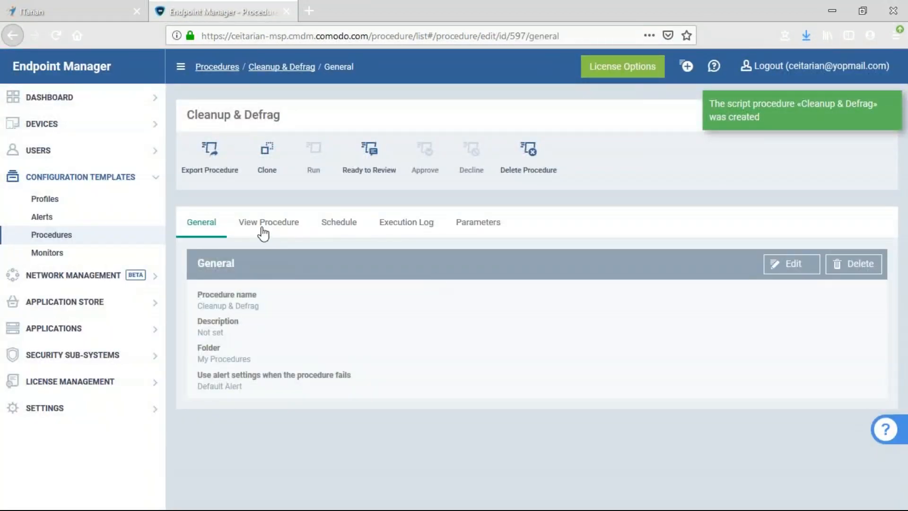
Edit the Cleanup & Defrag procedure's instructions and insert the existing procedure "Run system cleanup"
click(263, 233)
click(816, 268)
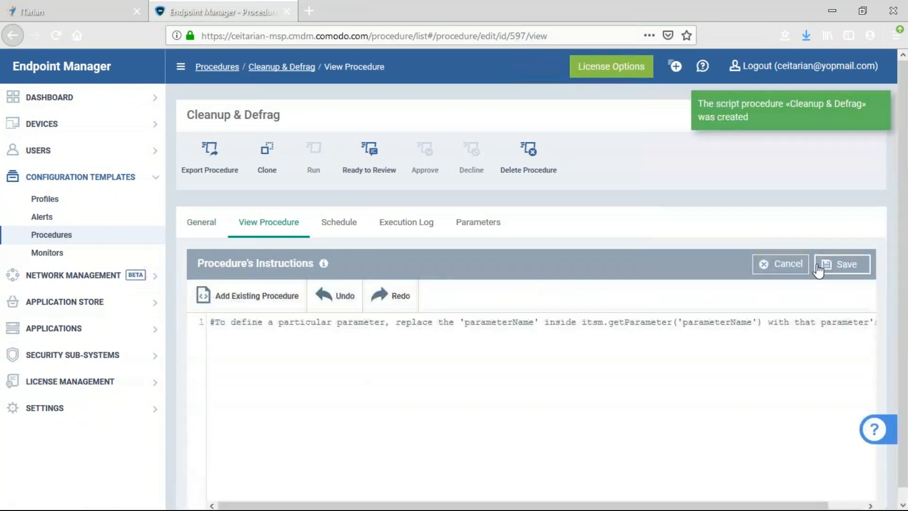
click(440, 351)
click(250, 301)
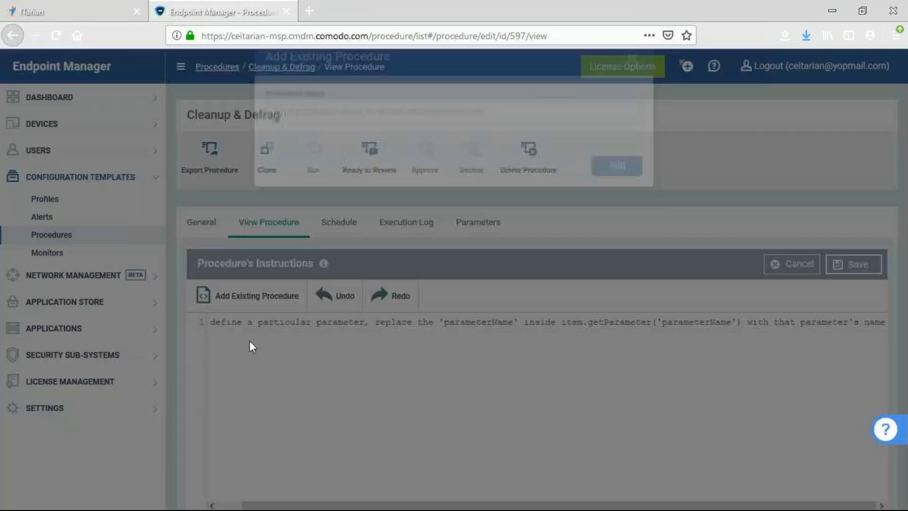
click(340, 142)
text(clea)
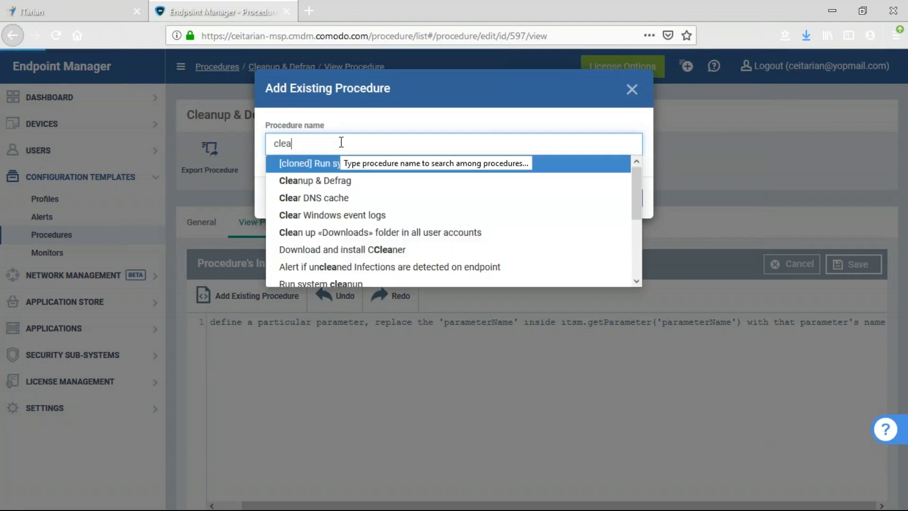
text(n)
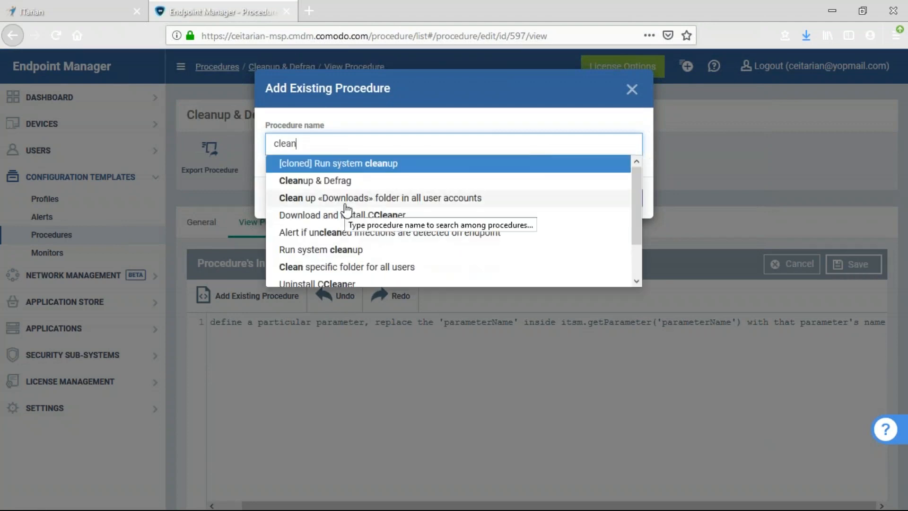
click(359, 249)
click(618, 199)
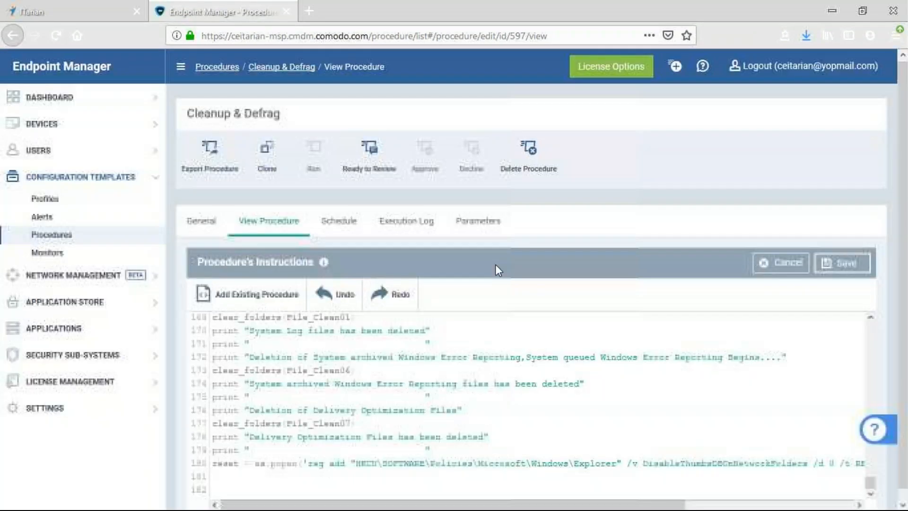
Add the existing procedure "Defragment all partitions in the system" to the instructions
click(264, 290)
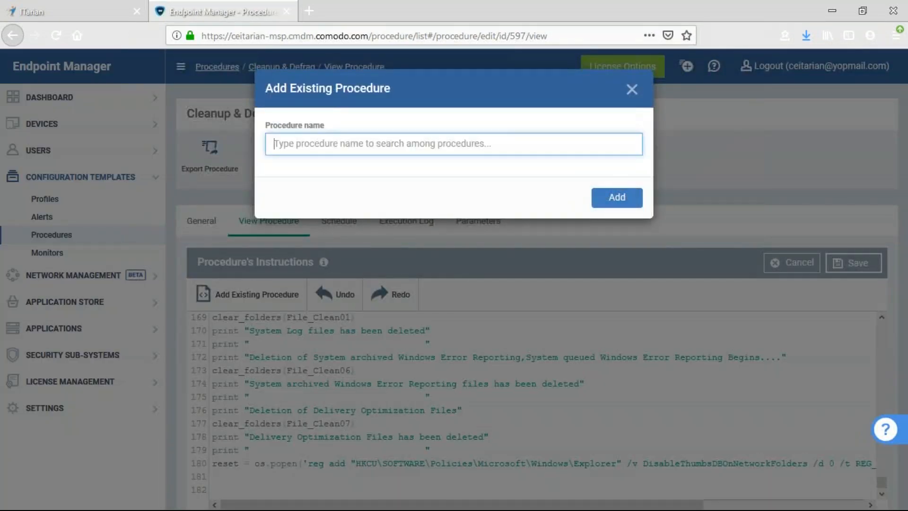
text(defrag)
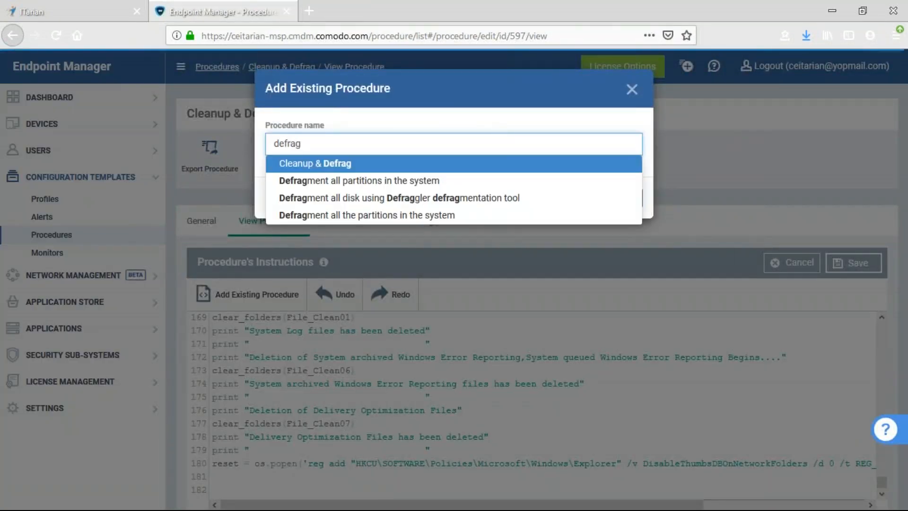
click(409, 186)
click(614, 197)
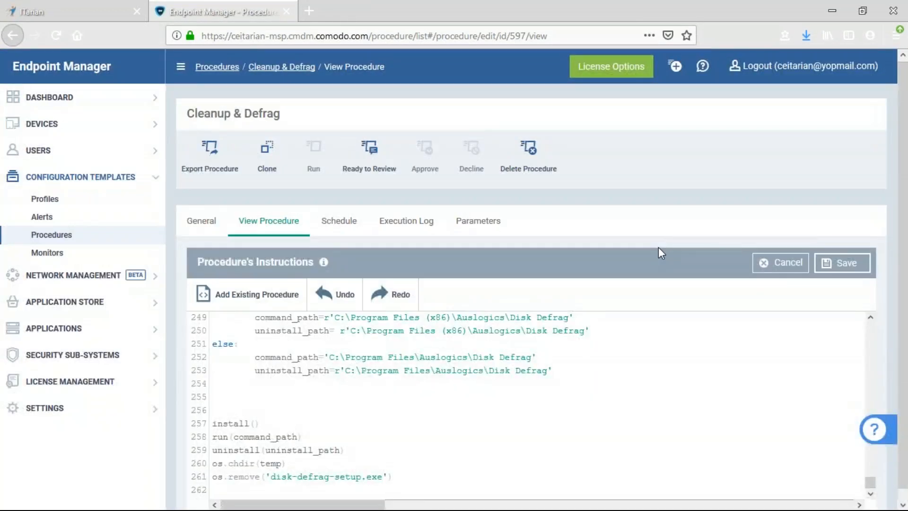
Review the combined script from its end back to the first line and save the instructions
scroll(619, 338, down, 2)
scroll(619, 341, up, 15)
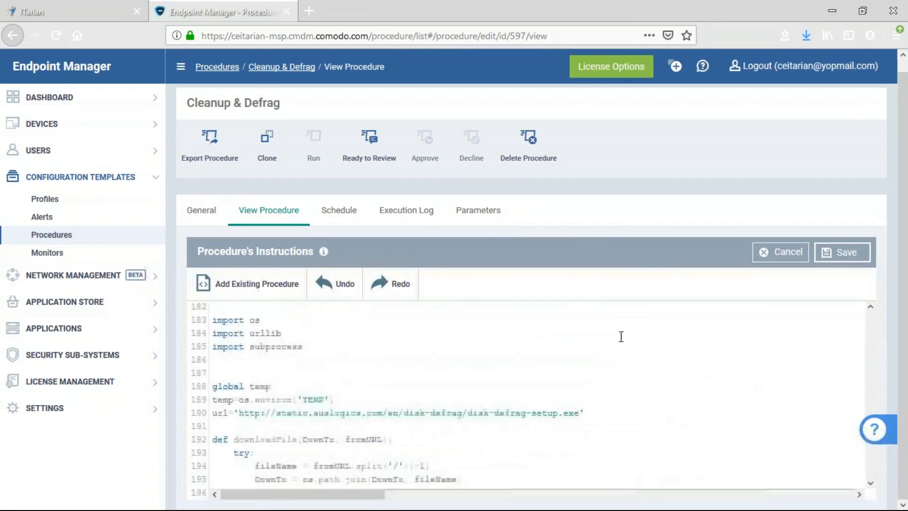
scroll(619, 333, up, 20)
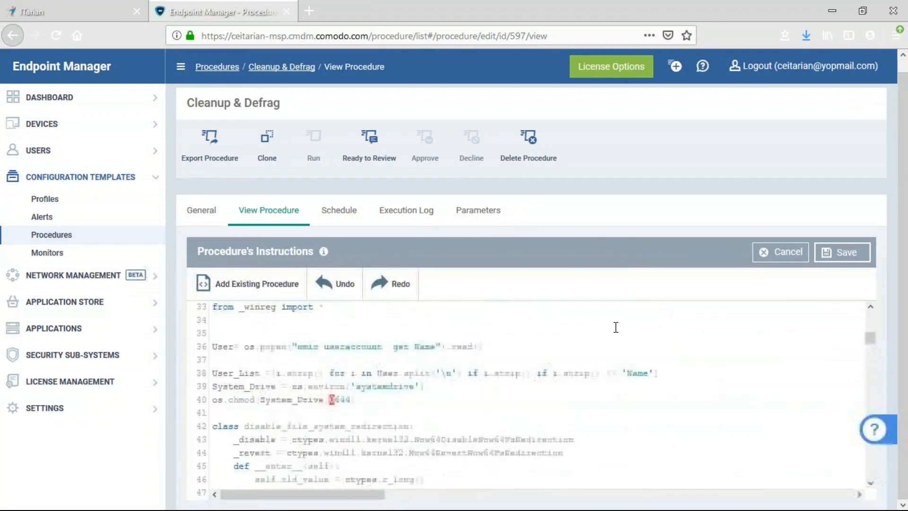
scroll(615, 326, up, 10)
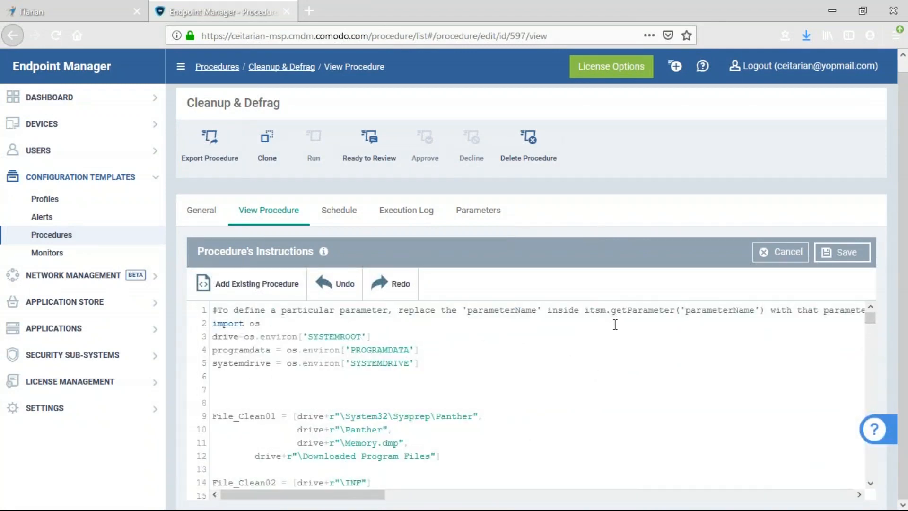
click(851, 251)
click(632, 178)
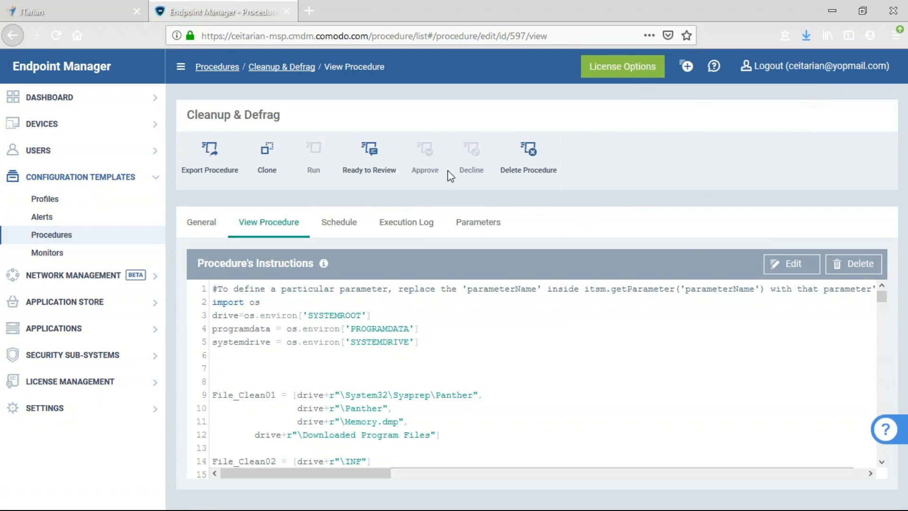
Mark the Cleanup & Defrag procedure as ready to review and approve it
click(377, 154)
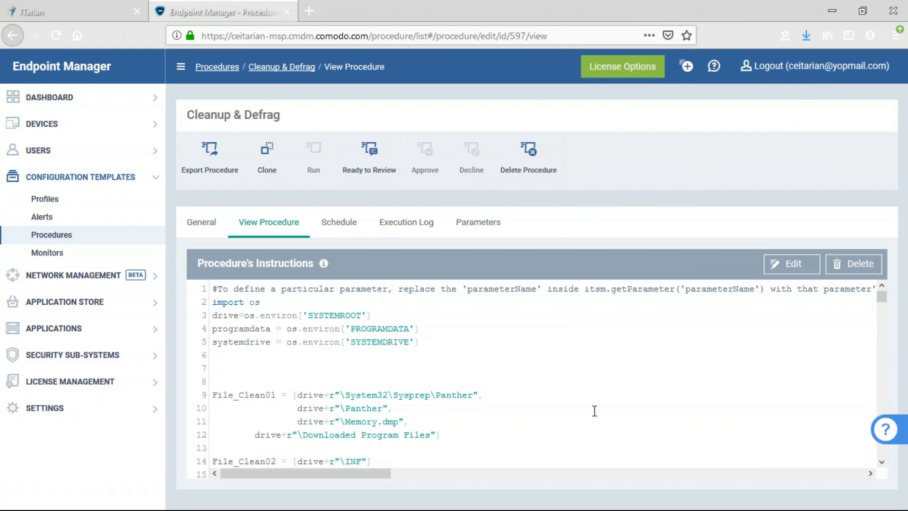
click(428, 159)
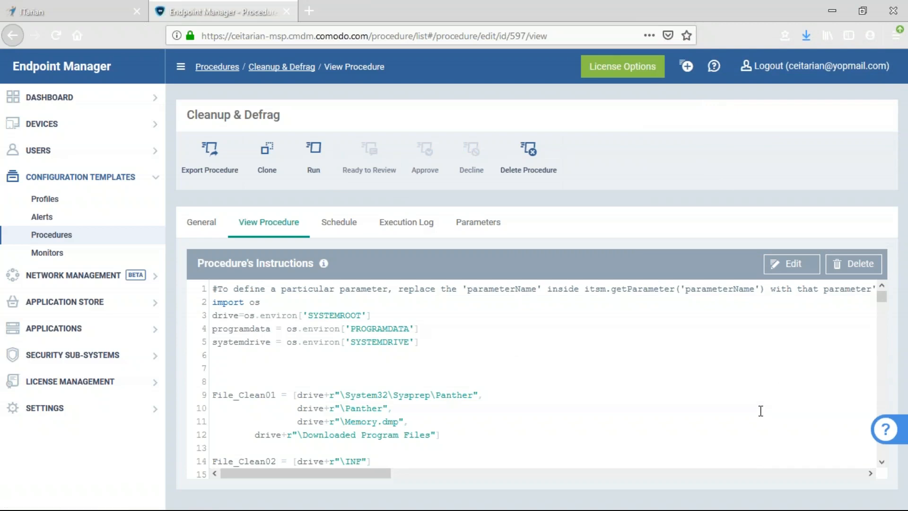
Look over the approved script and the procedure's general details, and close its browser tab
scroll(745, 404, down, 10)
scroll(744, 405, up, 10)
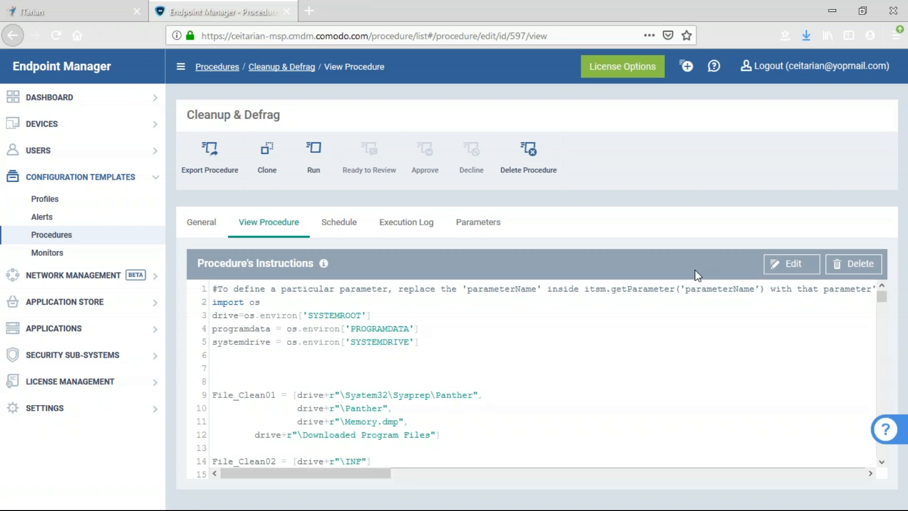
click(206, 227)
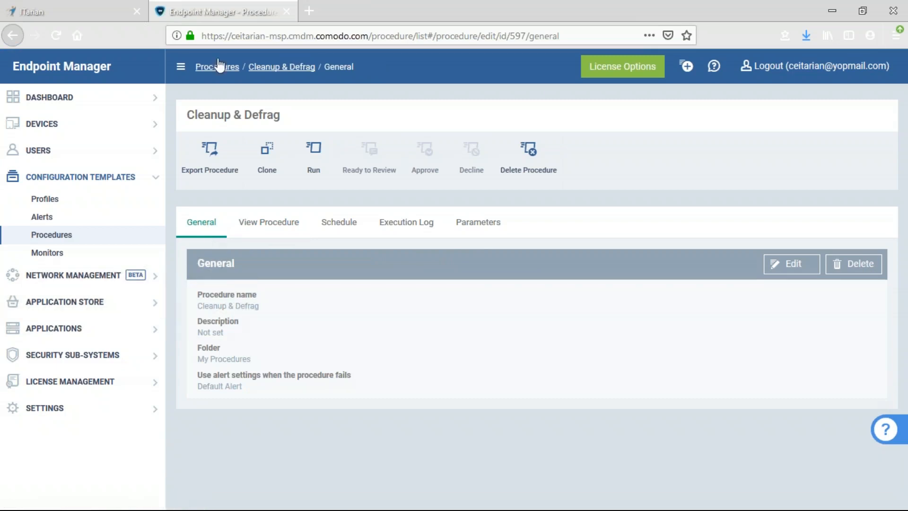
click(286, 11)
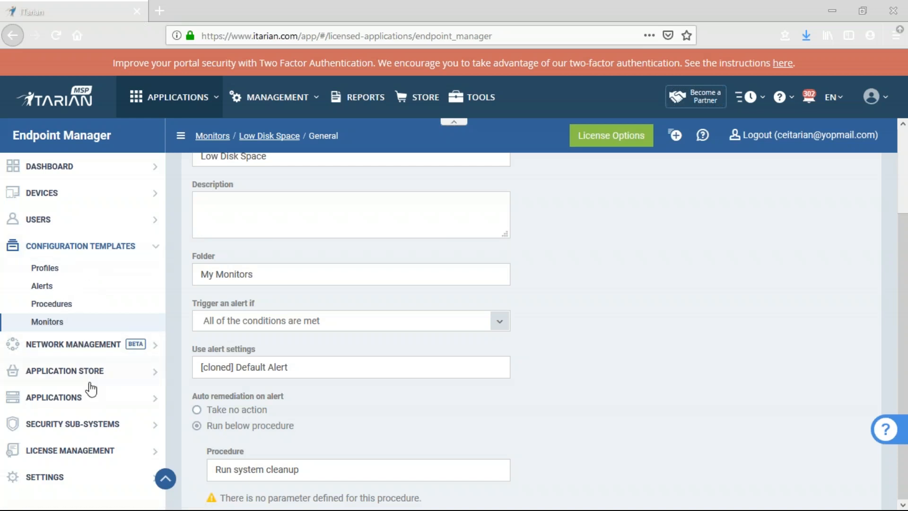
Go to the Device List and open the EA DEMOPC device
click(59, 192)
click(77, 233)
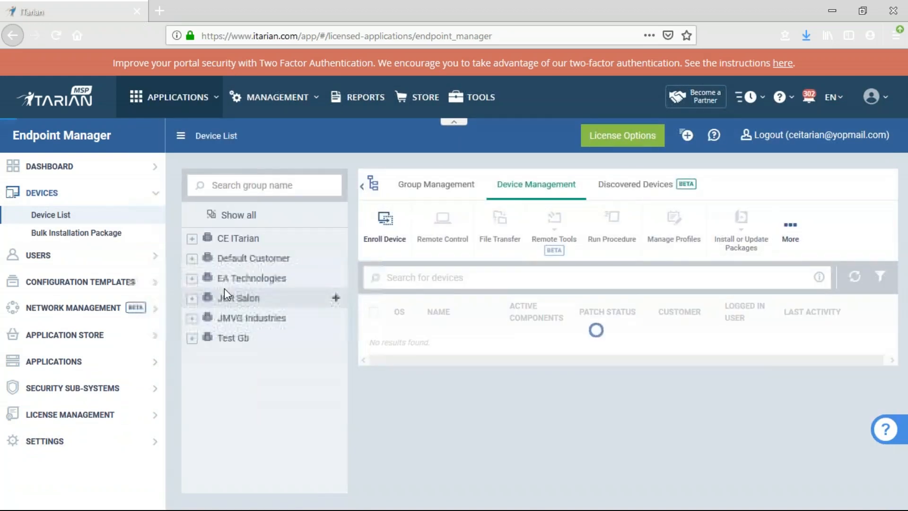
scroll(409, 338, down, 4)
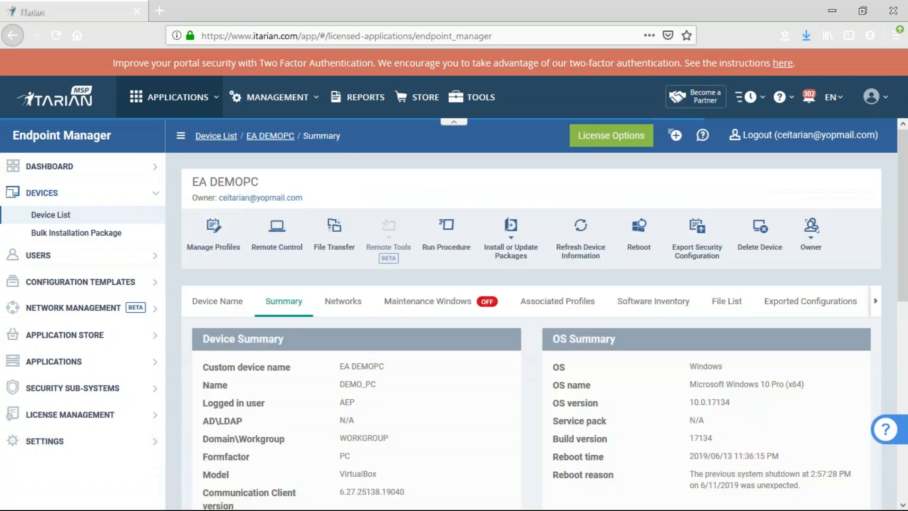
View the operating system patches in EA DEMOPC's Patch Management section and return to the Device List
click(875, 303)
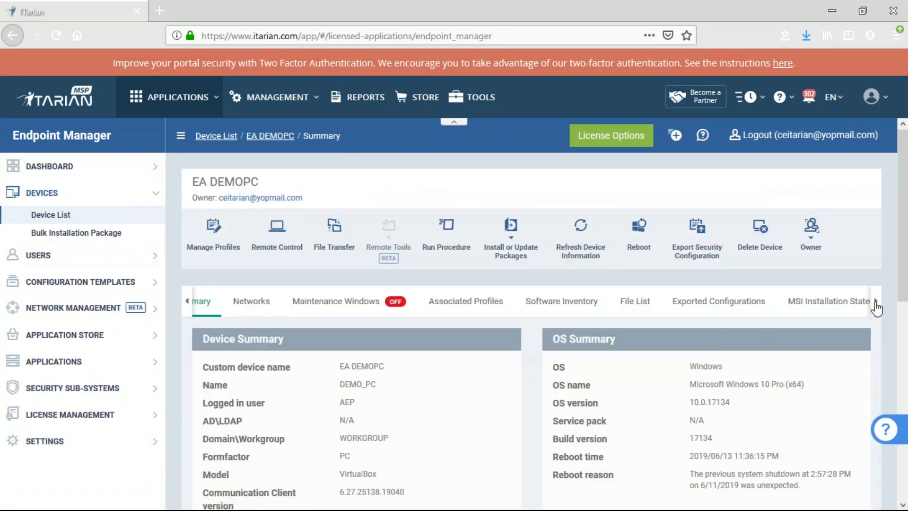
click(876, 303)
click(725, 300)
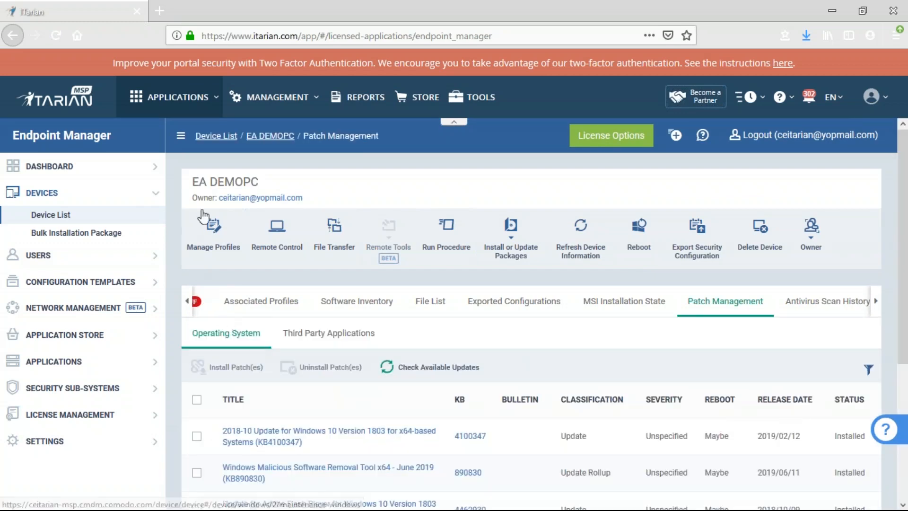
click(88, 214)
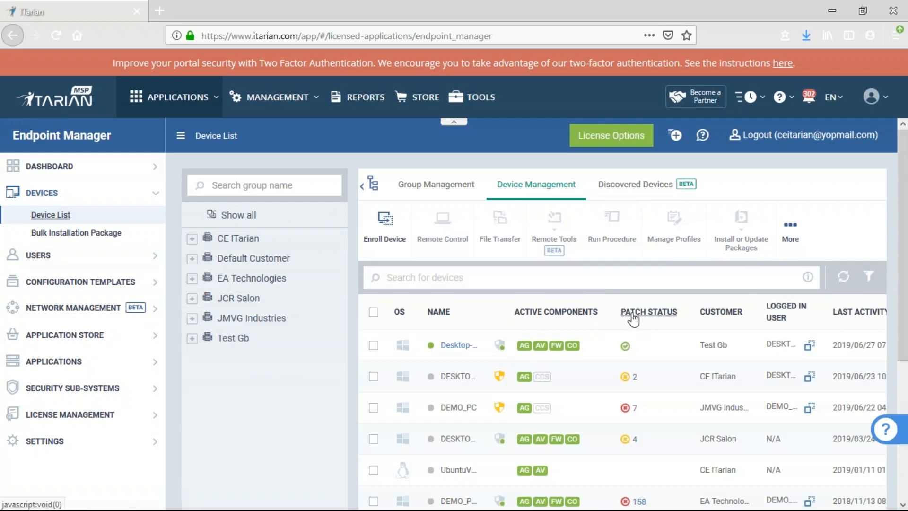
Review the patch status of the devices in the Device List and open the available patches of EA DEMOPC
scroll(633, 318, down, 4)
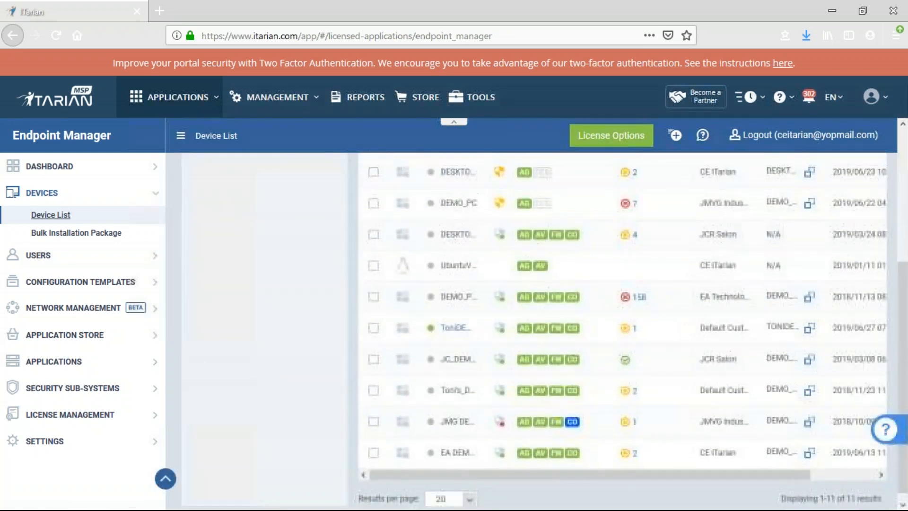
scroll(633, 318, up, 4)
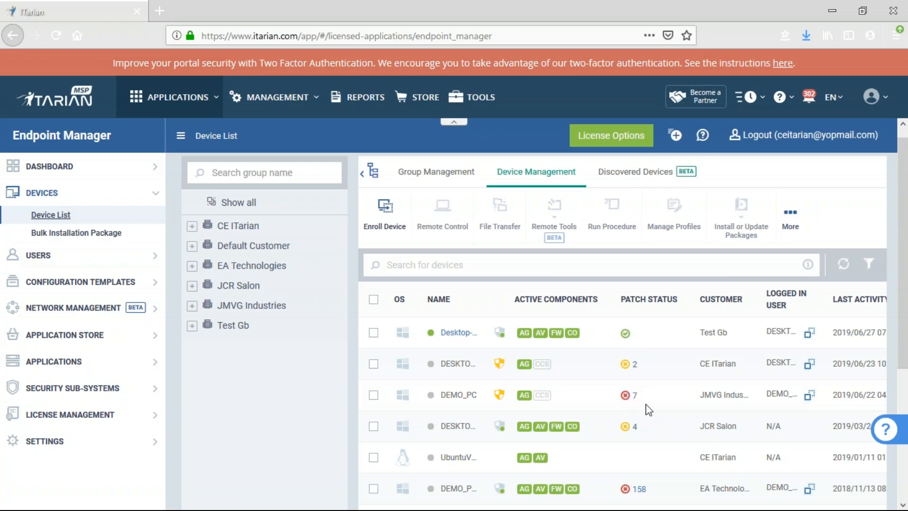
scroll(652, 407, down, 5)
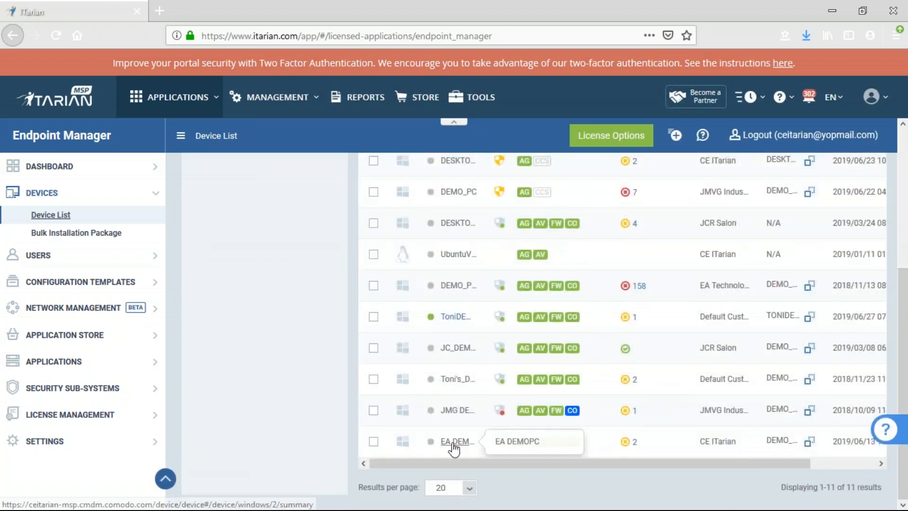
click(635, 444)
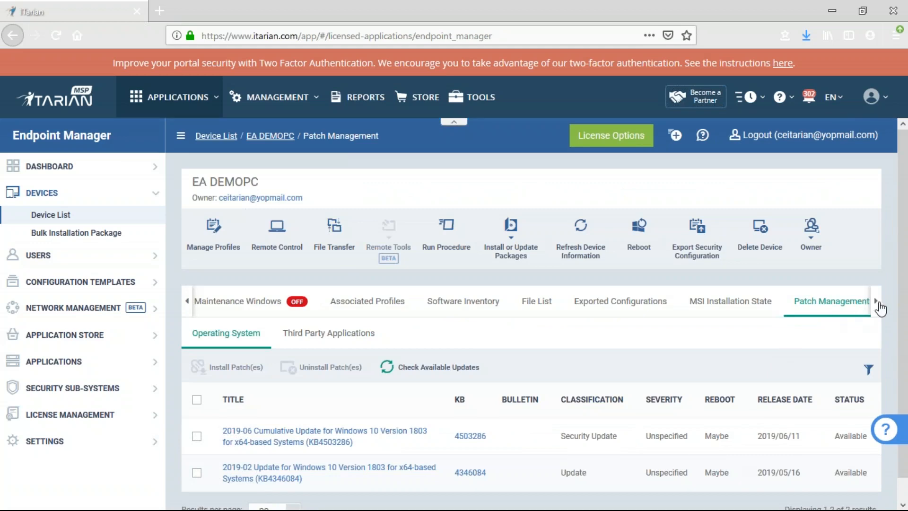
Examine EA DEMOPC's operating system patches, selecting all of them to see the install and uninstall options and clearing the selection
click(879, 305)
scroll(804, 345, down, 1)
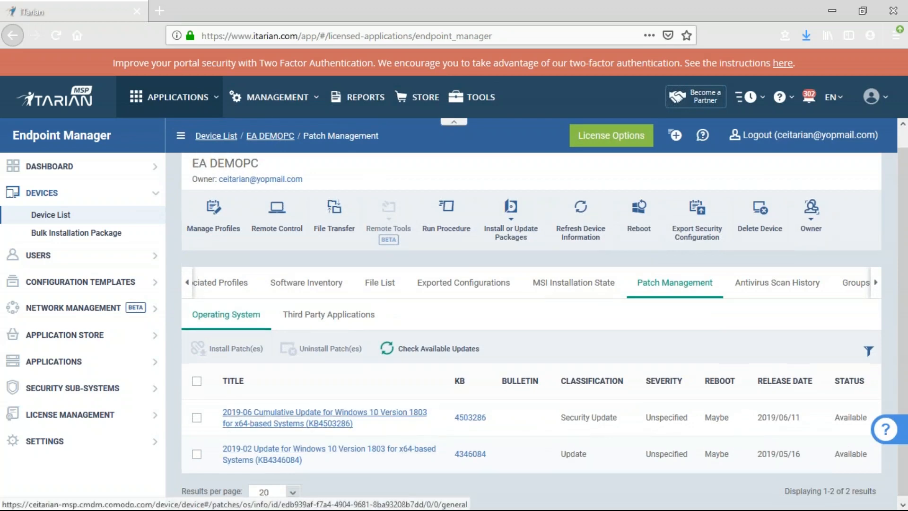
scroll(244, 414, up, 1)
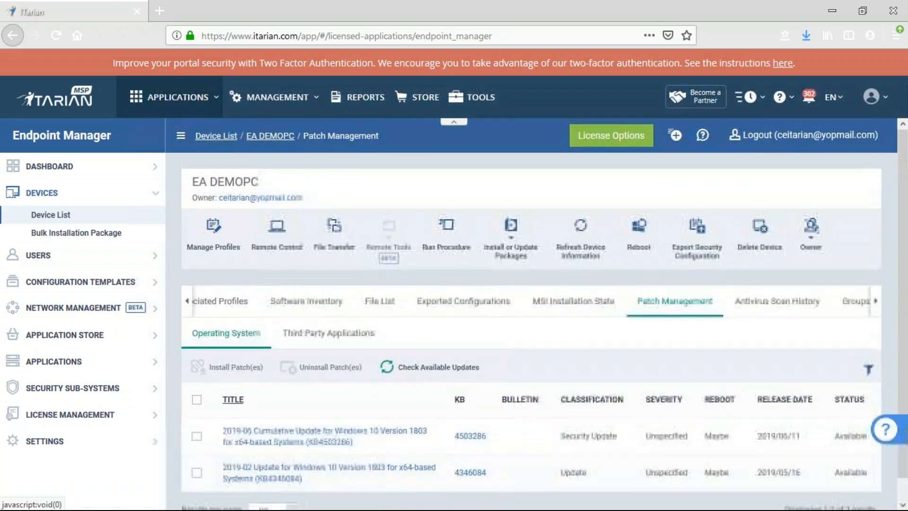
click(197, 400)
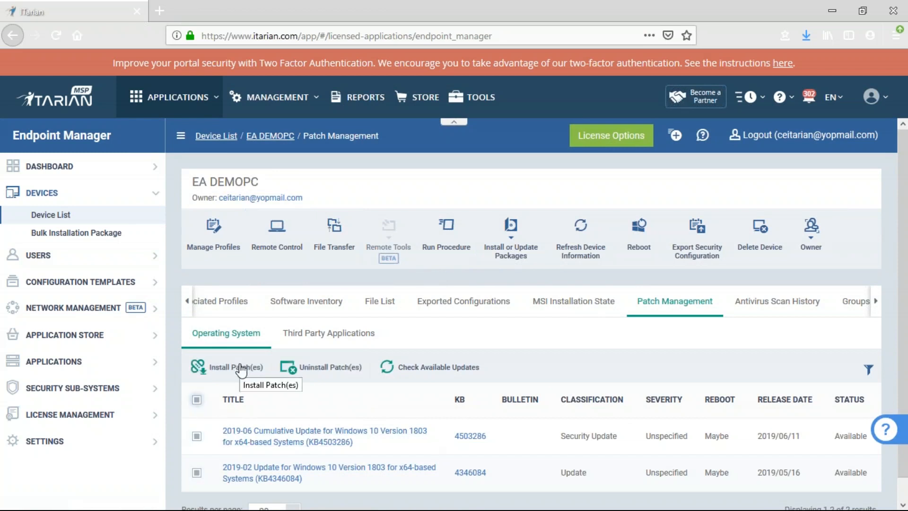
click(197, 400)
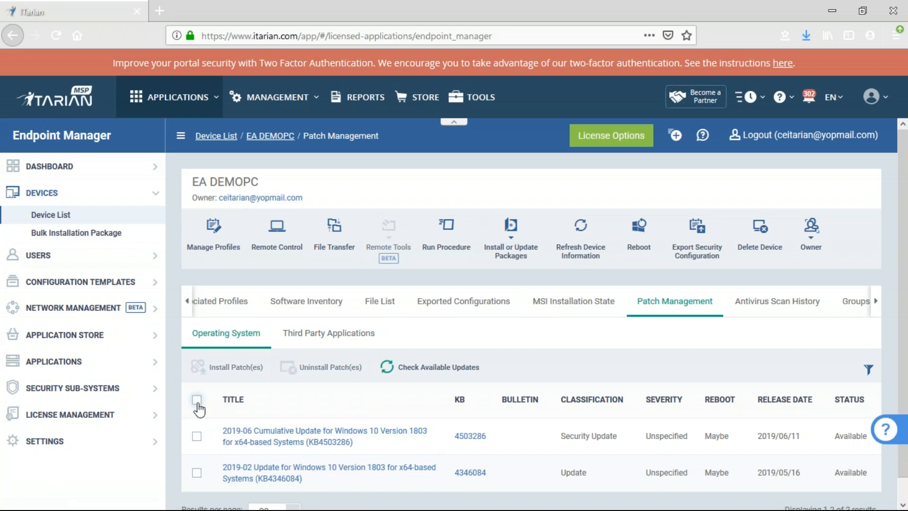
Show EA DEMOPC's third-party application patches, select Google Chrome and choose to update it to a specific version
click(328, 333)
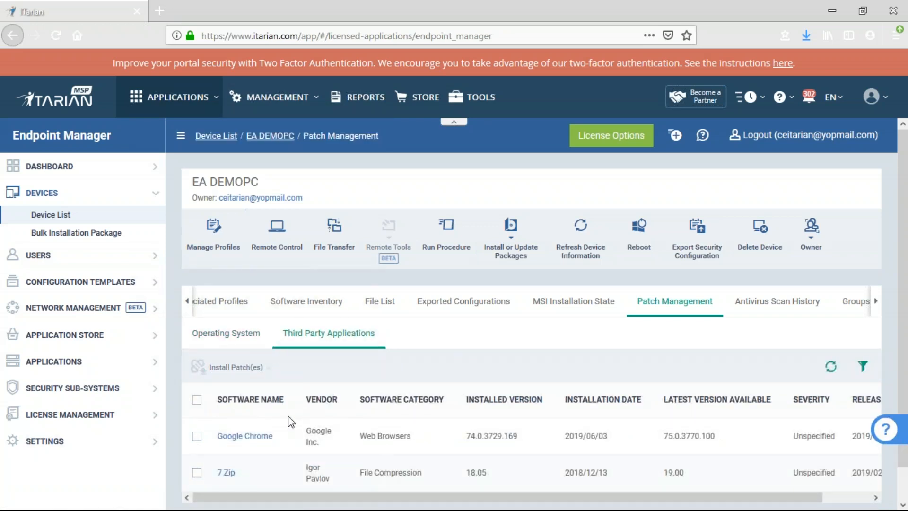
click(196, 436)
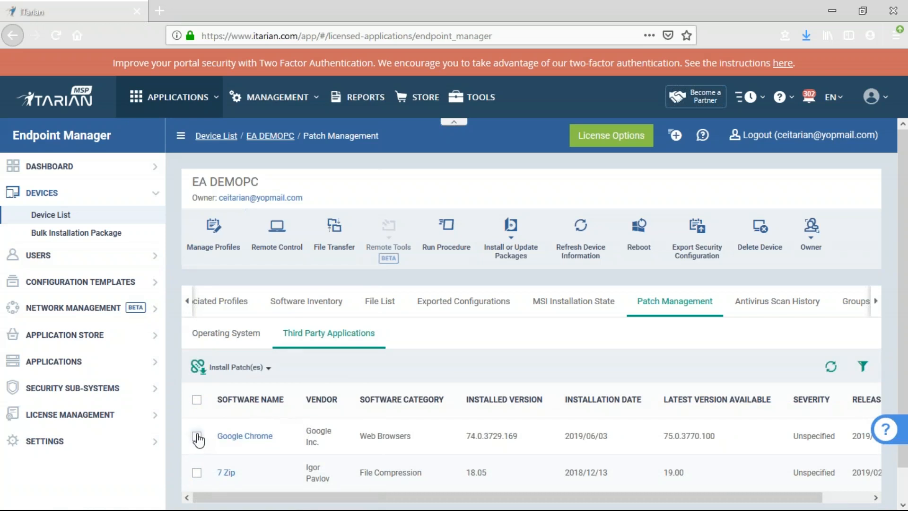
click(247, 368)
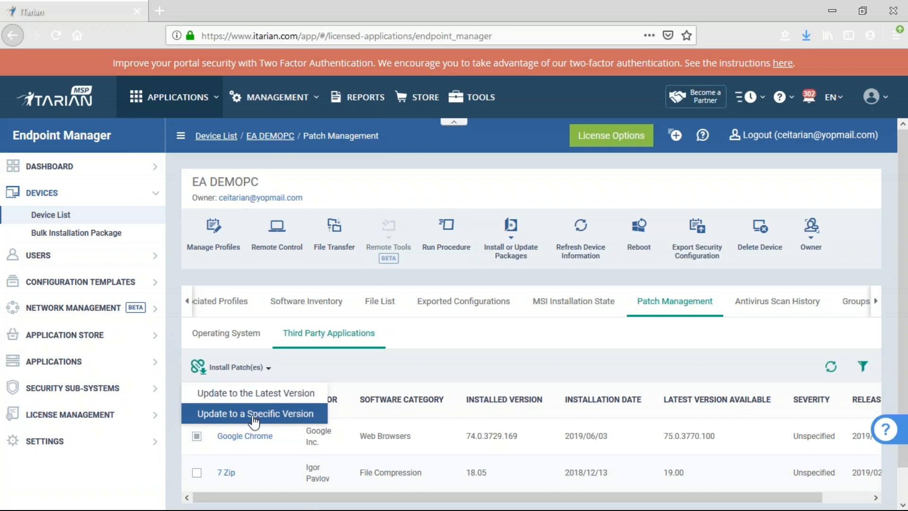
click(308, 415)
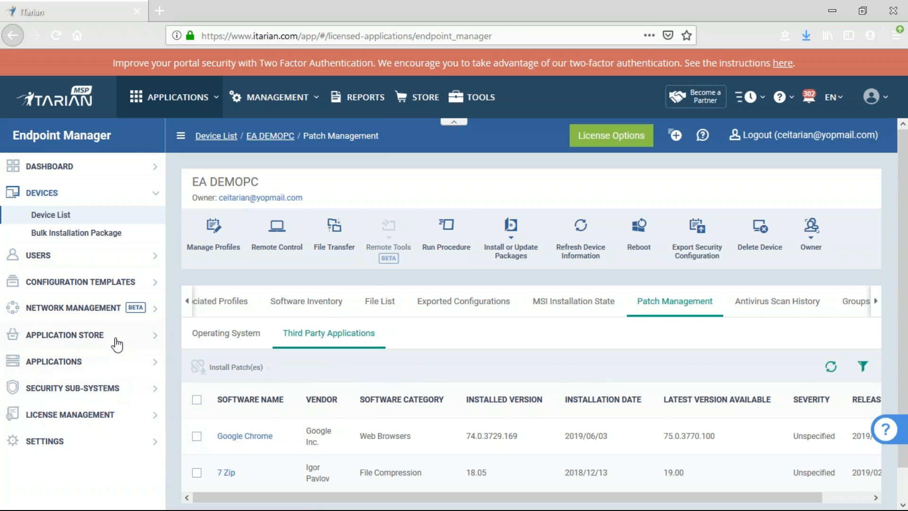
Look over the Windows Application Store in a separate browser tab, close that tab and return to the Device List
click(117, 345)
right_click(126, 359)
click(171, 369)
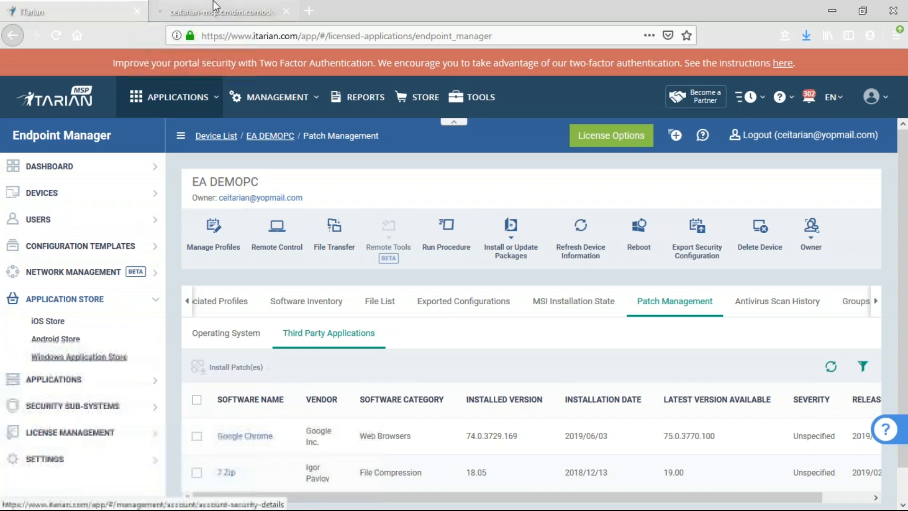
click(216, 7)
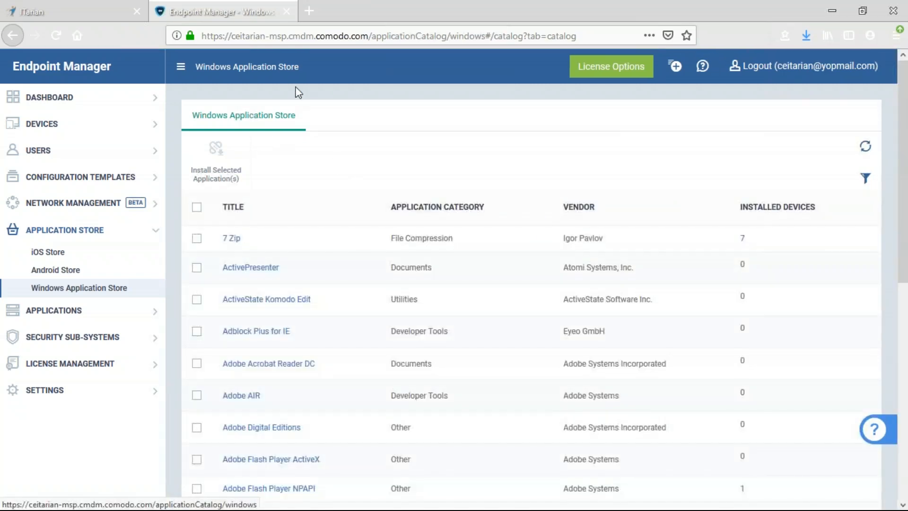
click(286, 11)
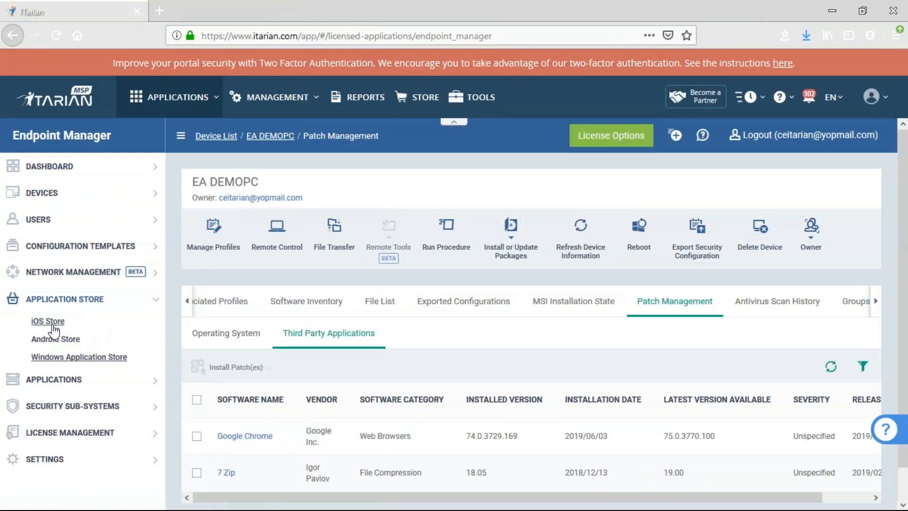
click(80, 193)
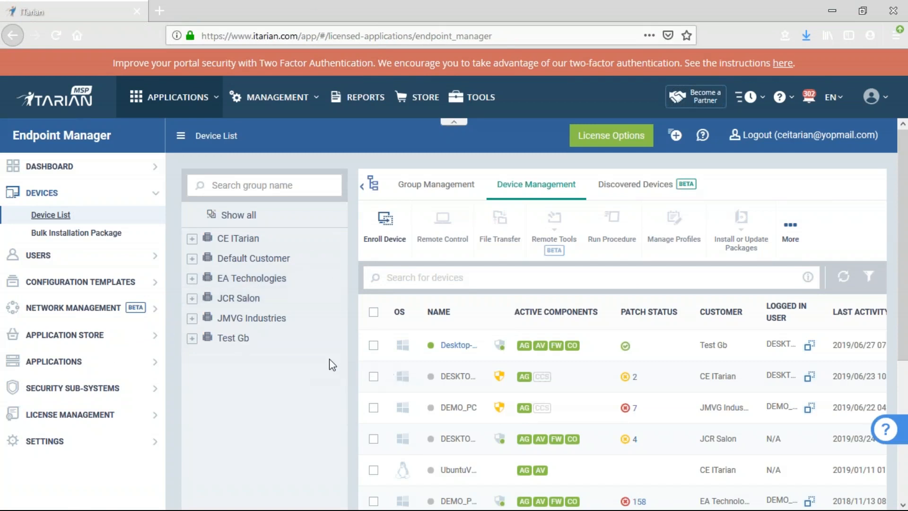
Go to the Procedures list and view the types of procedure that can be created
click(66, 281)
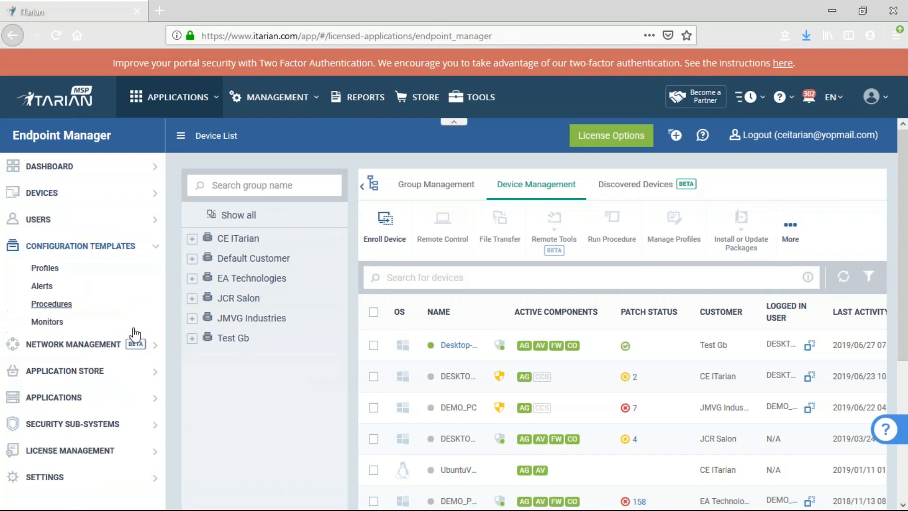
click(66, 306)
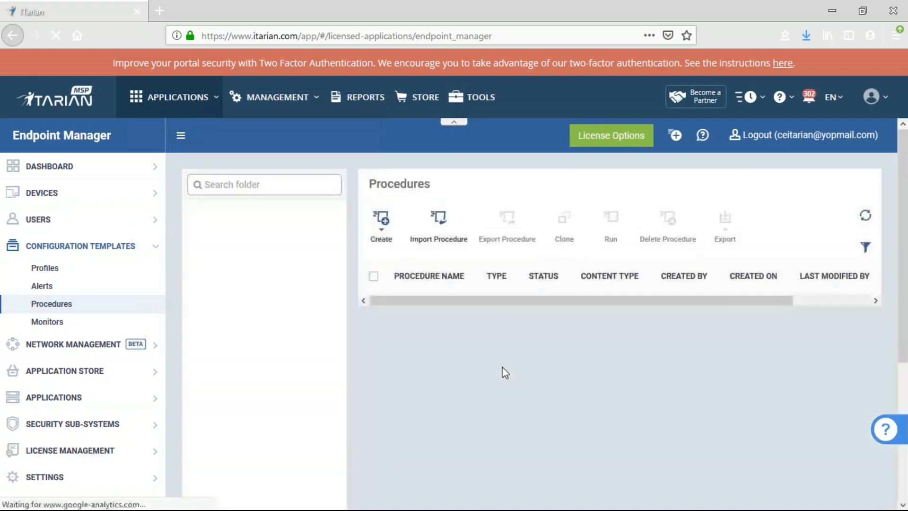
click(382, 238)
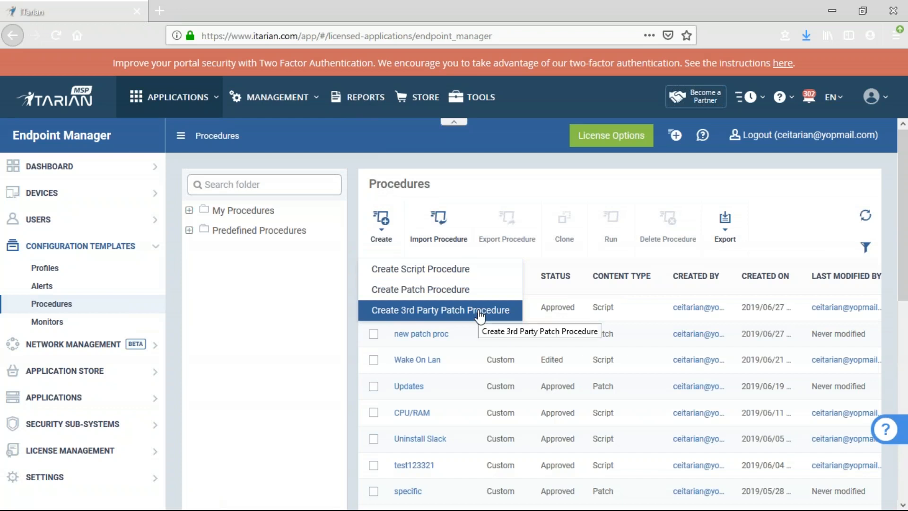
click(350, 400)
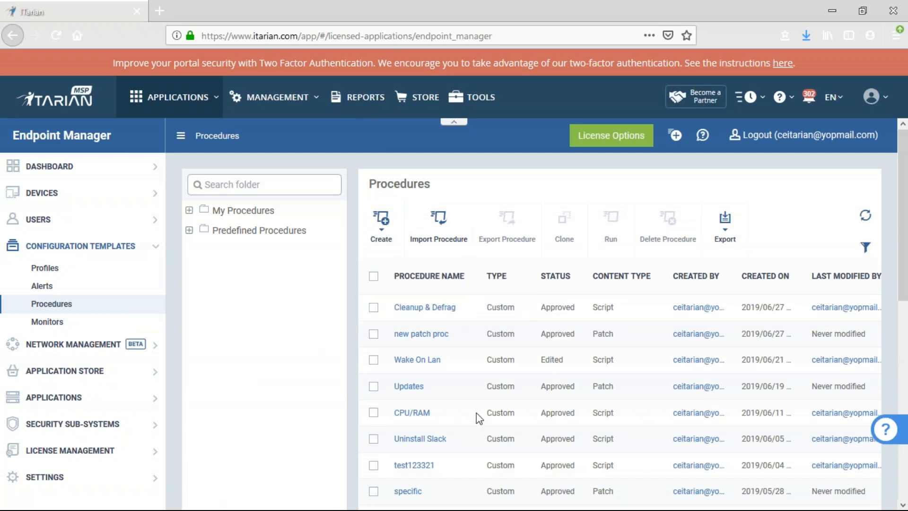
In the Updates procedure's execution options, enable Critical updates and Security updates of Critical, Important, Moderate, Low and Unspecified severity, and save
drag(620, 389, 410, 387)
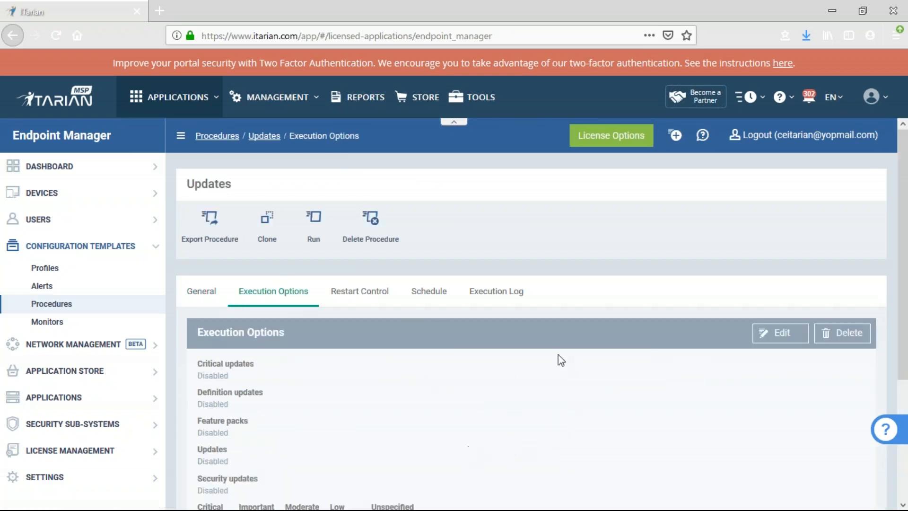
click(796, 334)
scroll(547, 322, down, 3)
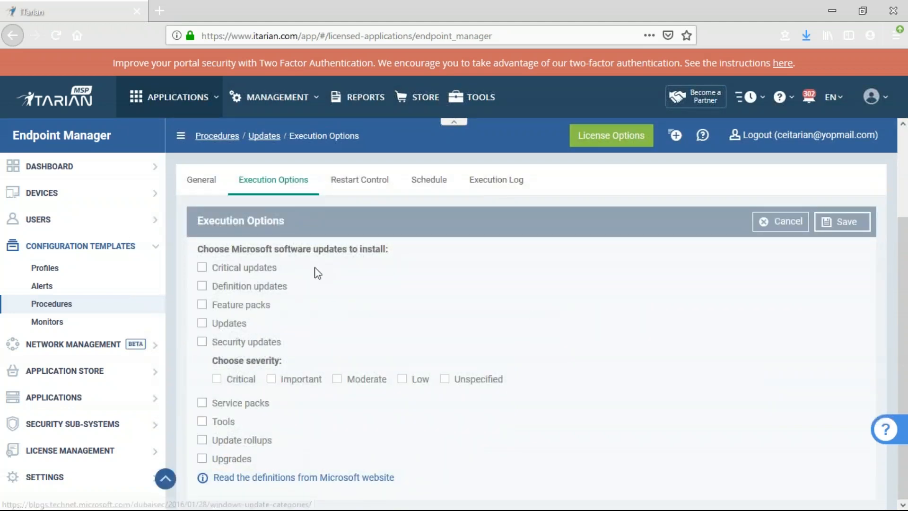
click(202, 269)
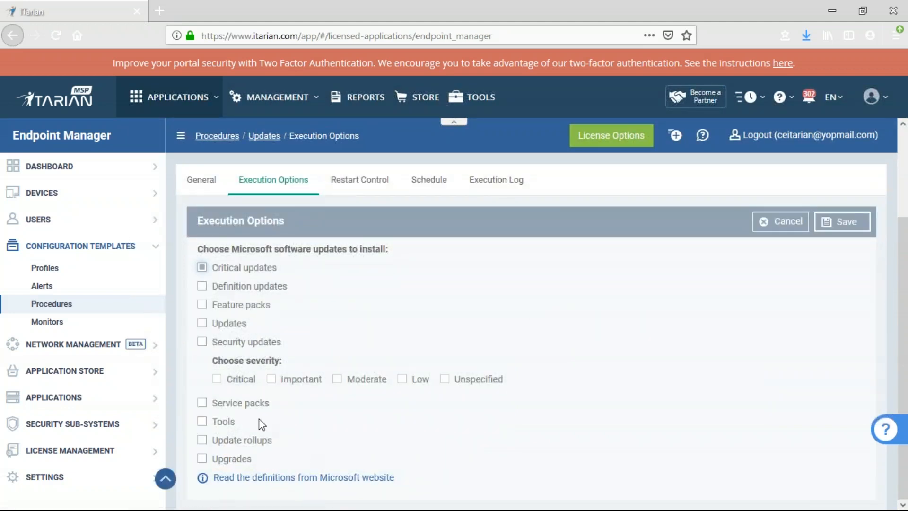
click(211, 344)
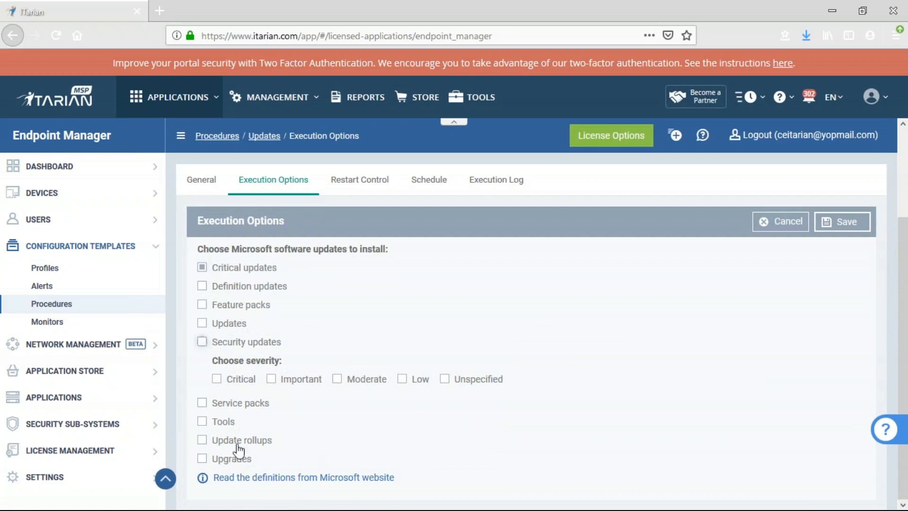
click(218, 380)
click(338, 382)
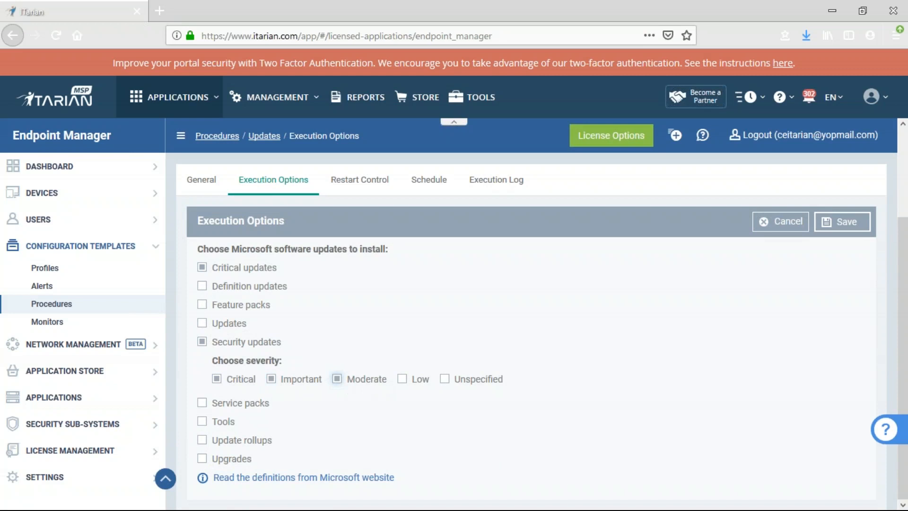
click(402, 381)
click(445, 380)
click(846, 232)
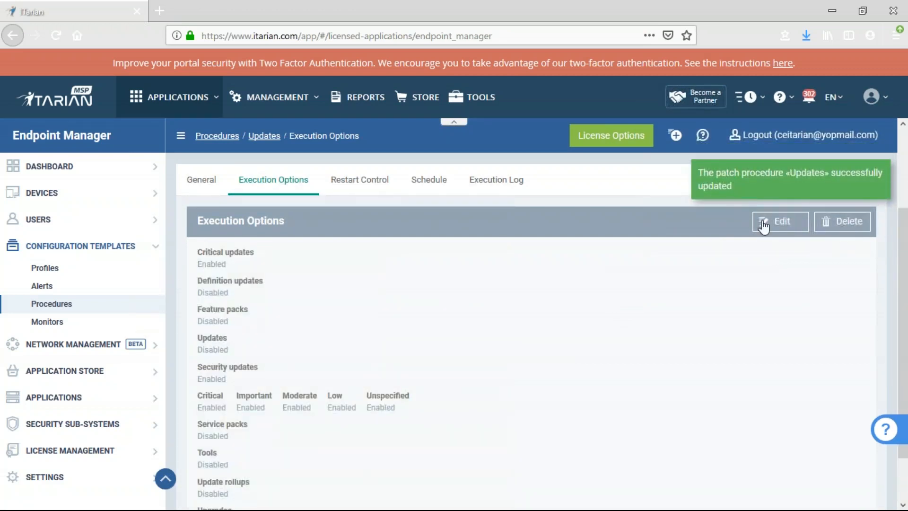
Set the Updates procedure's restart control to warn about the reboot and let users postpone it, keeping the default reboot message, and save
click(360, 181)
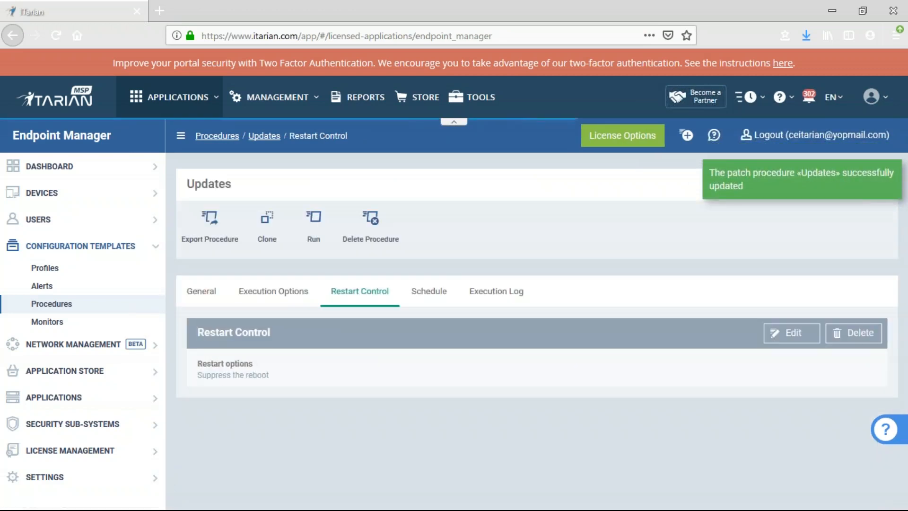
click(803, 332)
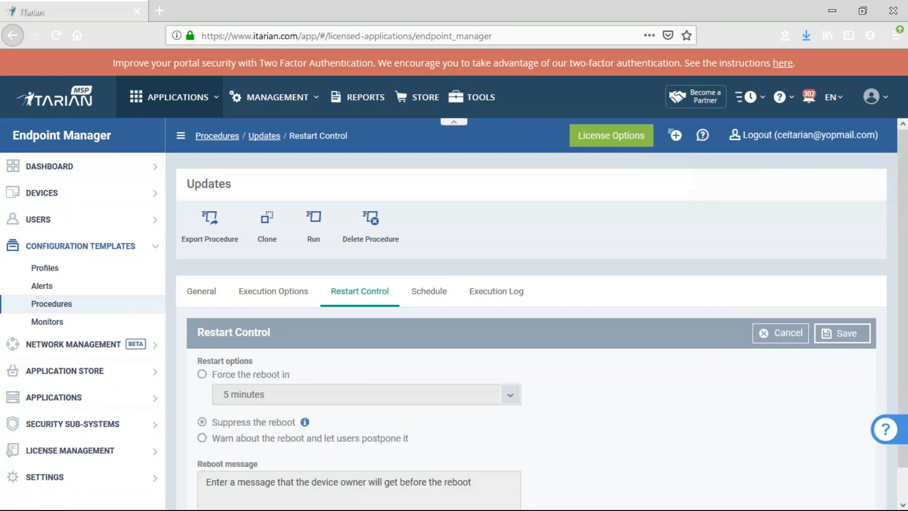
click(273, 438)
scroll(679, 413, down, 1)
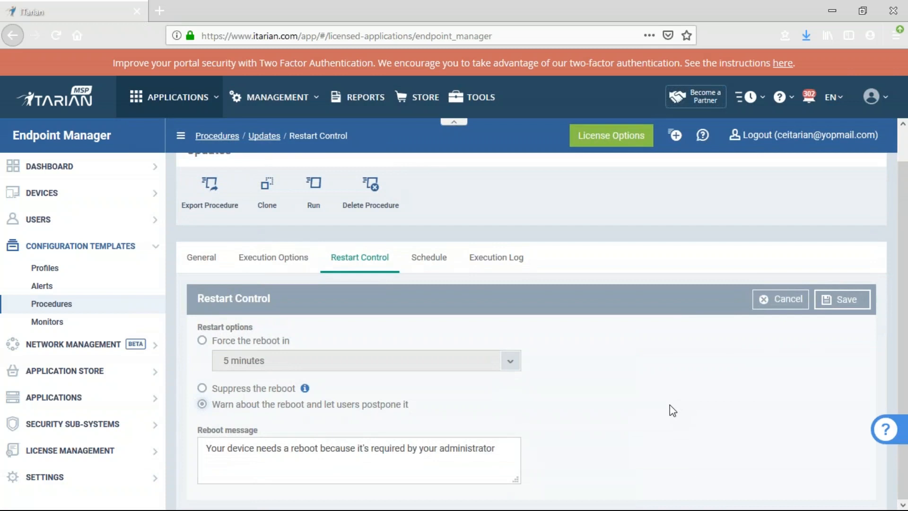
click(476, 456)
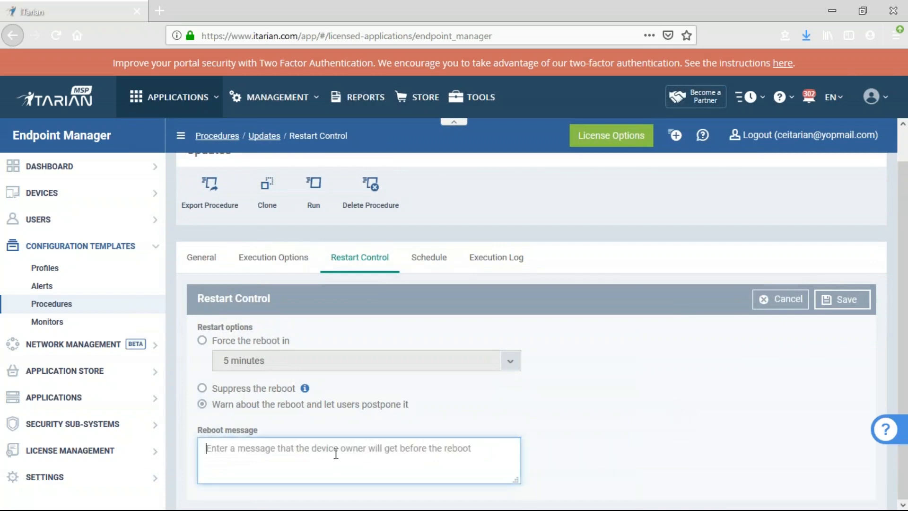
click(593, 406)
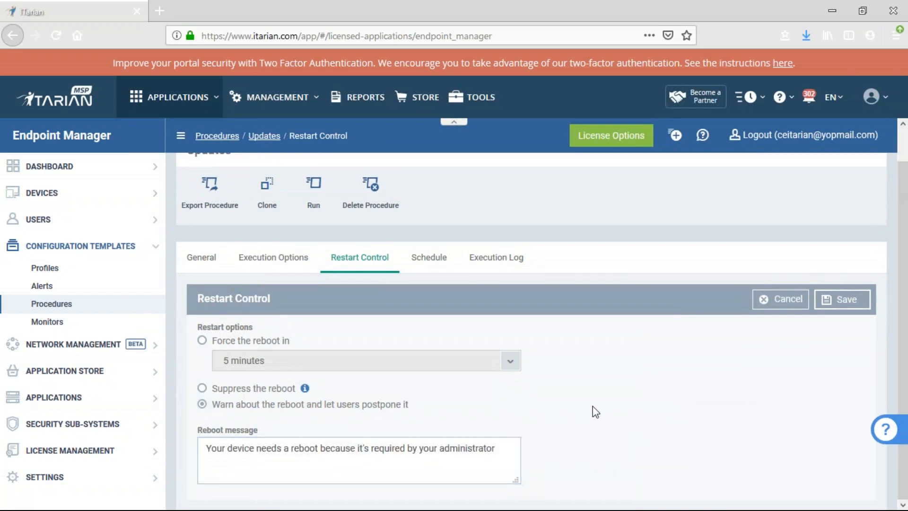
click(822, 306)
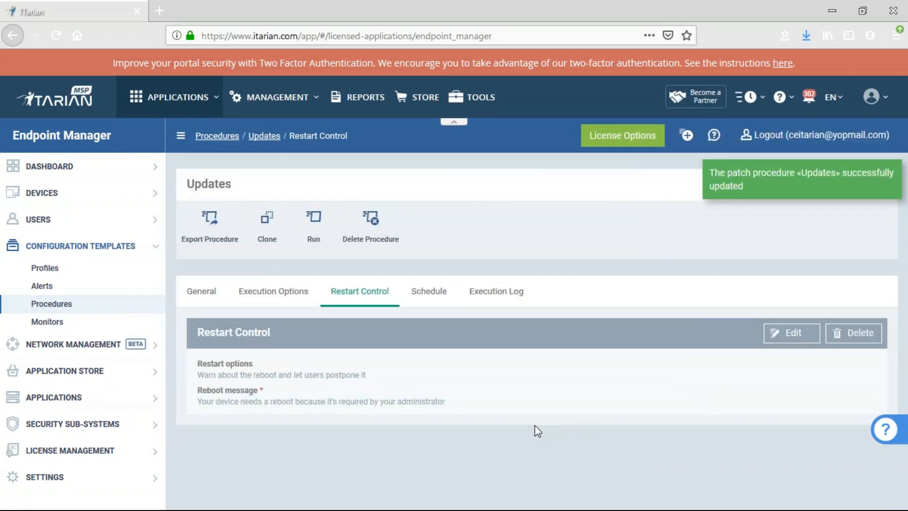
Check the Updates procedure's schedule and open the [DEMO] Windows - Security Level 2 Profile v.6.25 profile
click(429, 290)
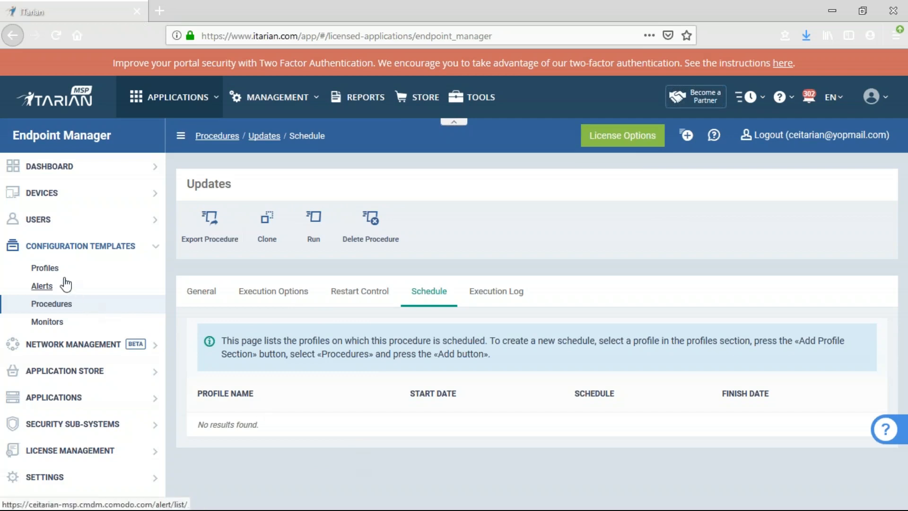
click(45, 268)
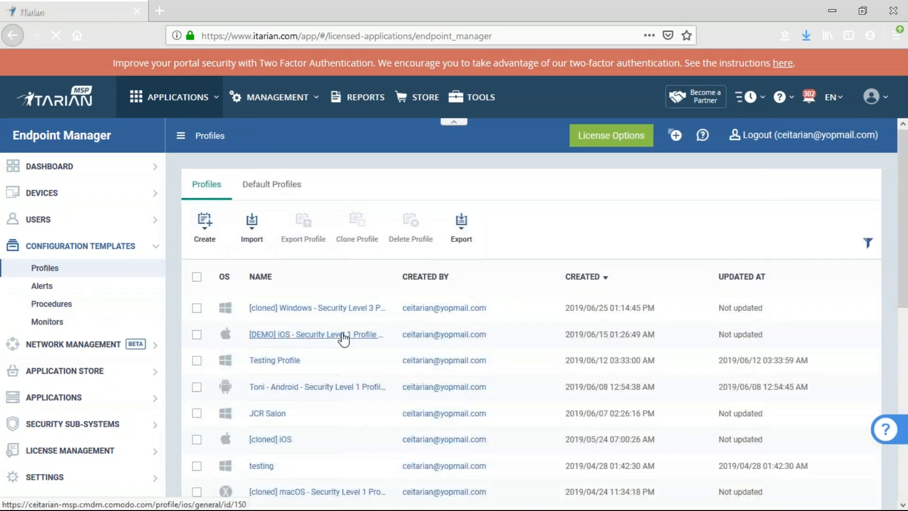
scroll(345, 338, down, 10)
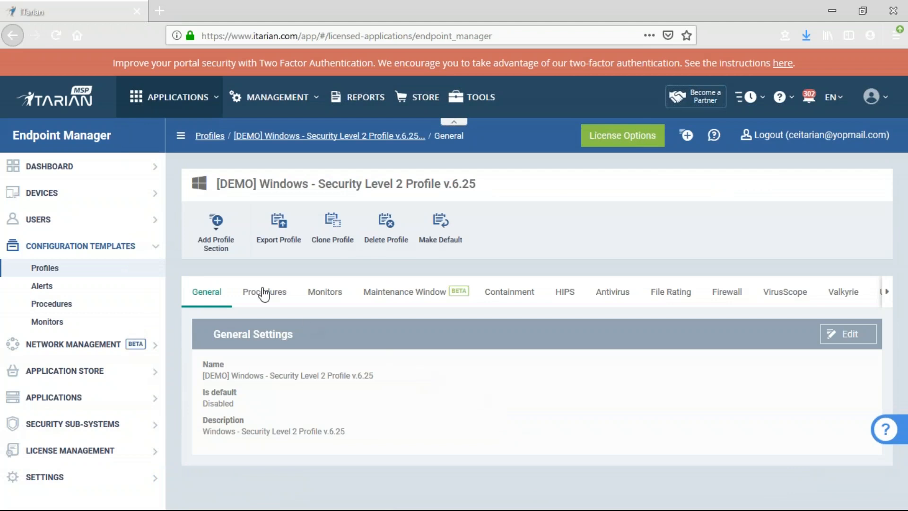
Put the Security Level 2 profile's Procedures section into editing and start adding an existing procedure
click(262, 293)
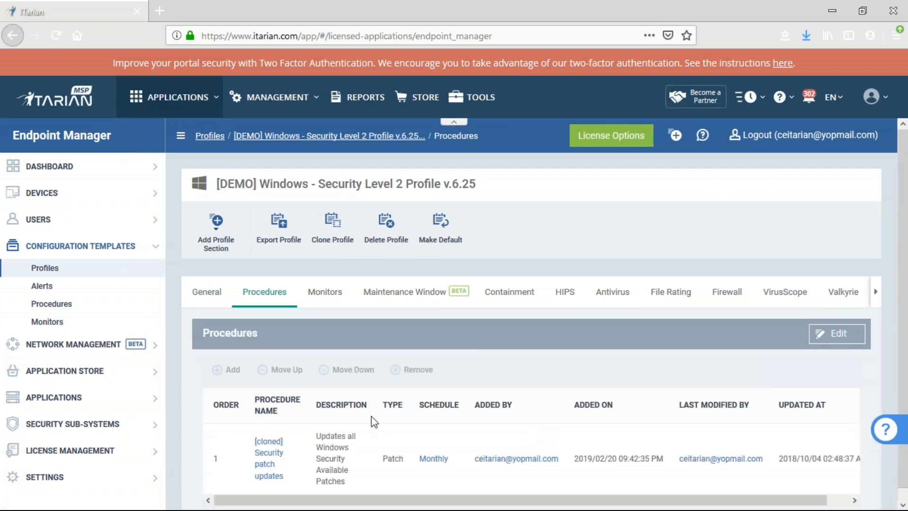
click(835, 333)
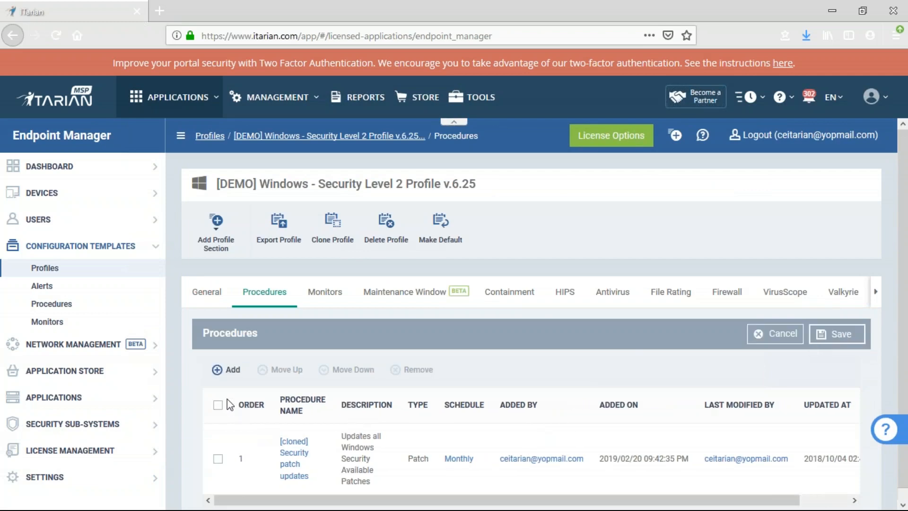
click(226, 370)
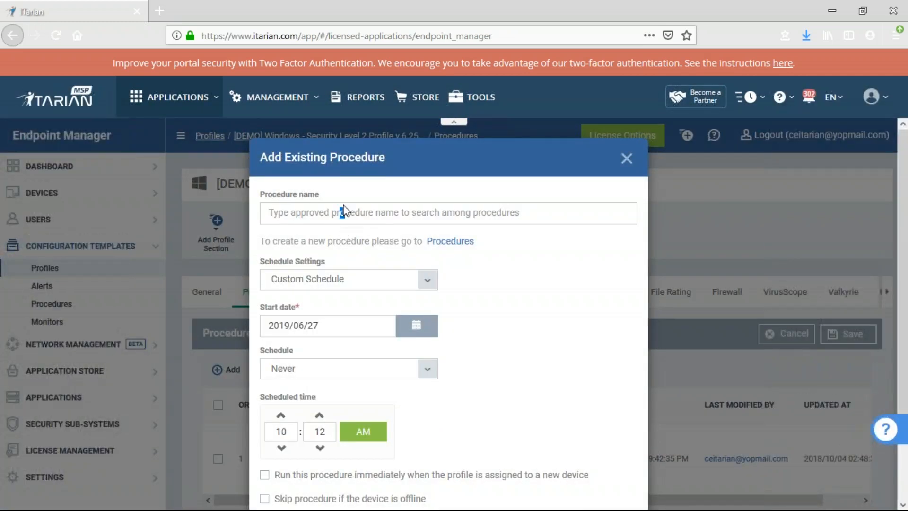
Search the approved procedures for "updates" and choose the Updates [Patch] procedure for the profile
click(351, 212)
text(upda)
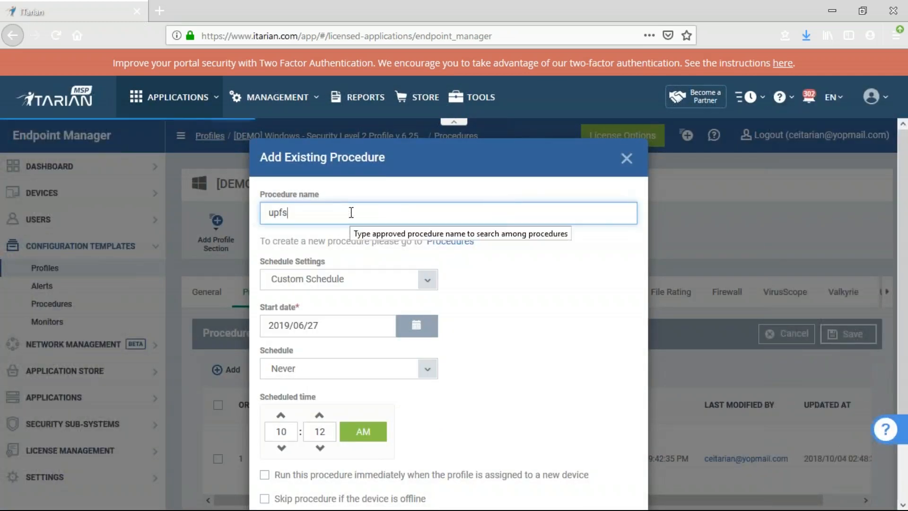
text(tre)
key(BackSpace)
key(BackSpace)
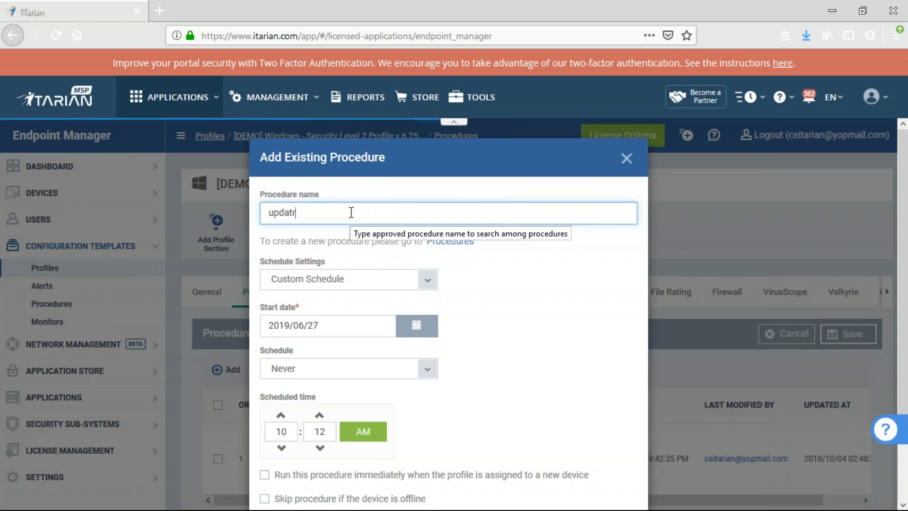
text(e)
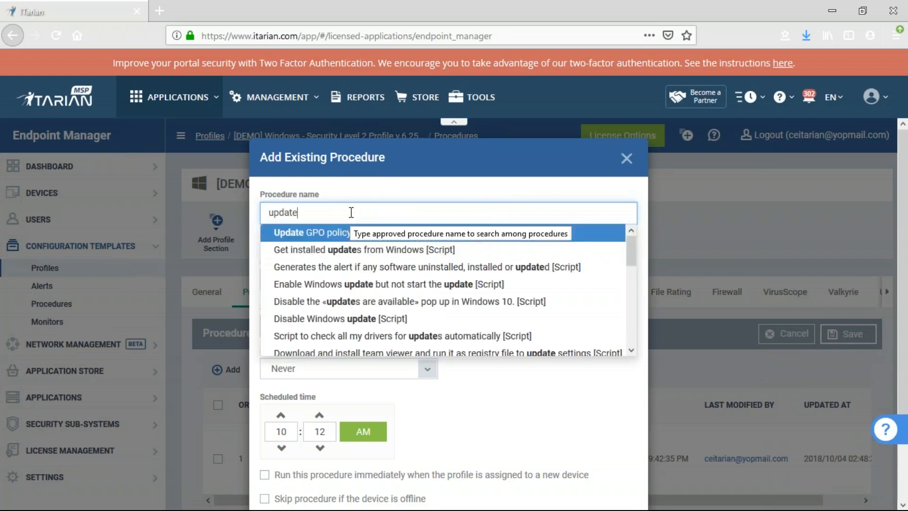
mouse_move(634, 255)
mouse_down()
mouse_move(636, 328)
mouse_move(632, 242)
mouse_up()
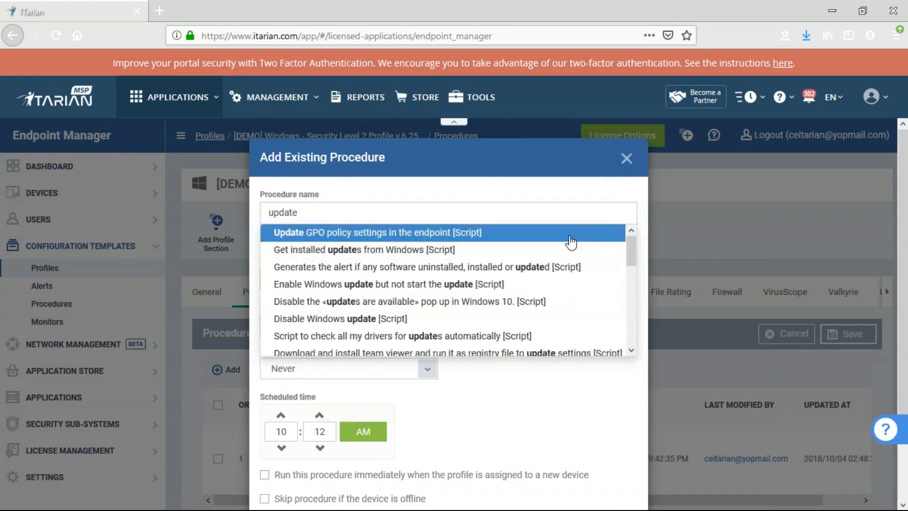
click(329, 213)
text(s)
scroll(374, 270, down, 1)
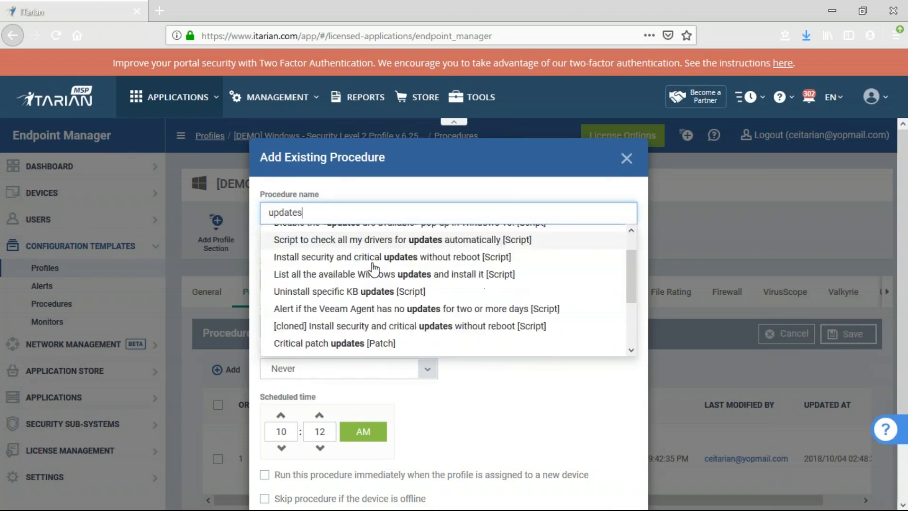
scroll(374, 268, down, 5)
click(310, 279)
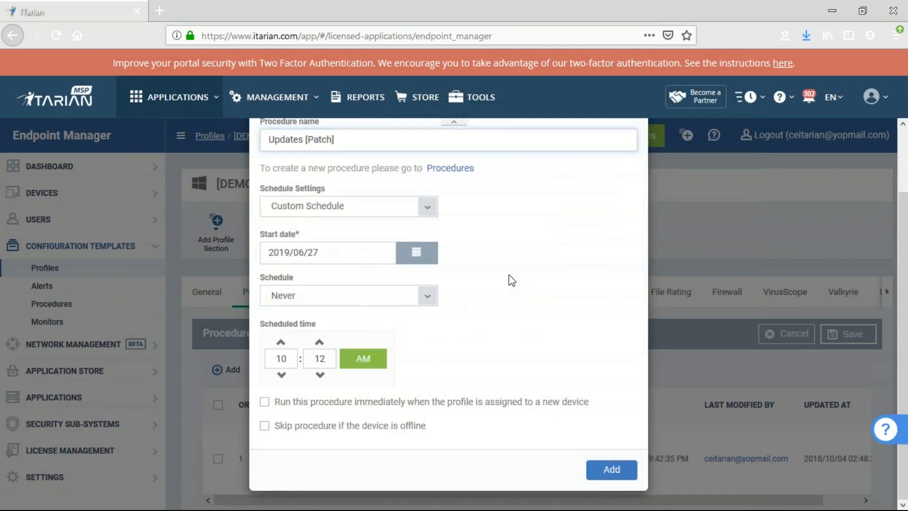
Check the start date, schedule frequency, time and run options for the Updates procedure, and close the dialog without adding it
scroll(510, 280, up, 3)
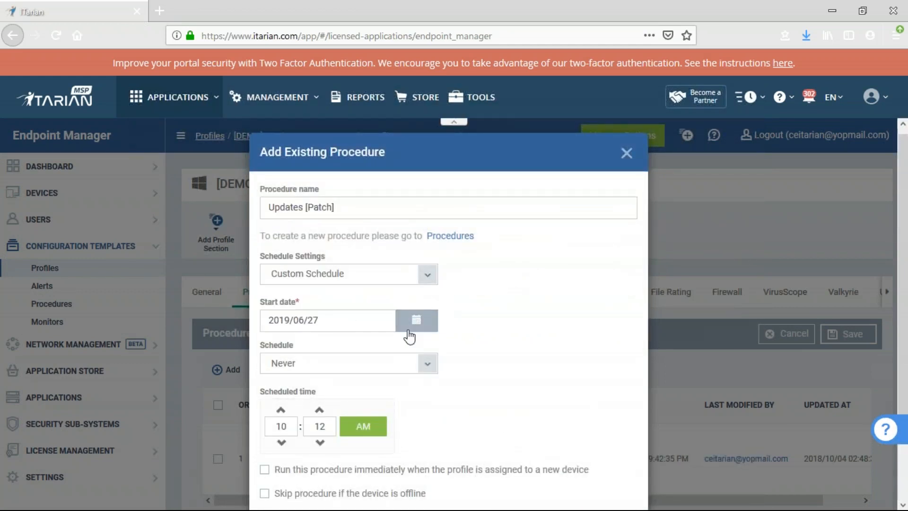
click(350, 369)
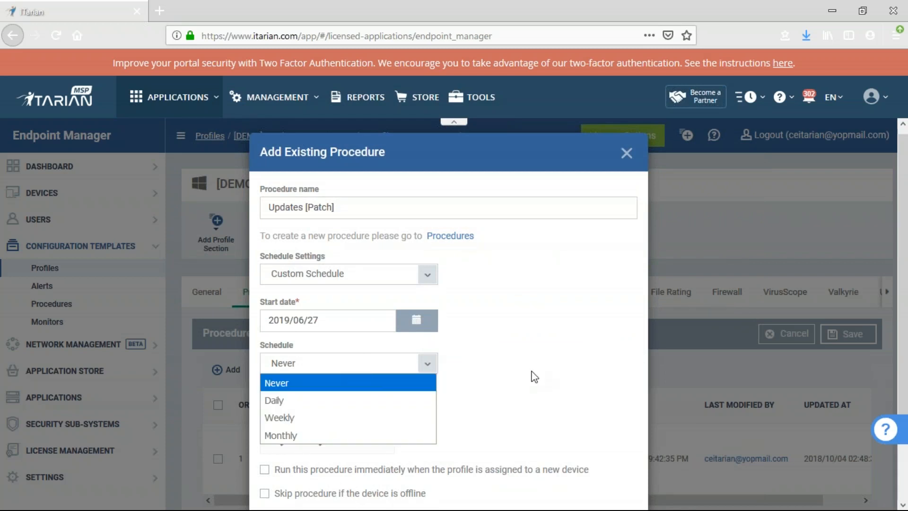
click(535, 377)
scroll(533, 369, down, 3)
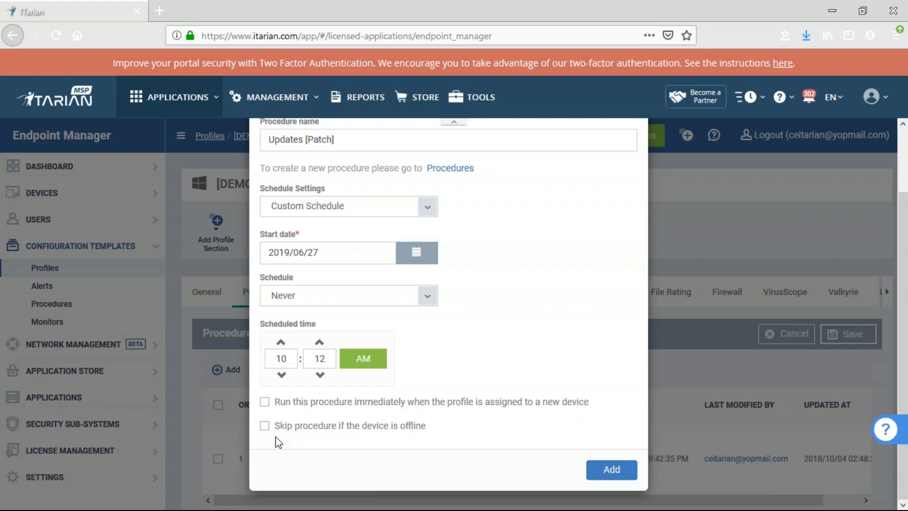
scroll(579, 265, up, 2)
click(625, 162)
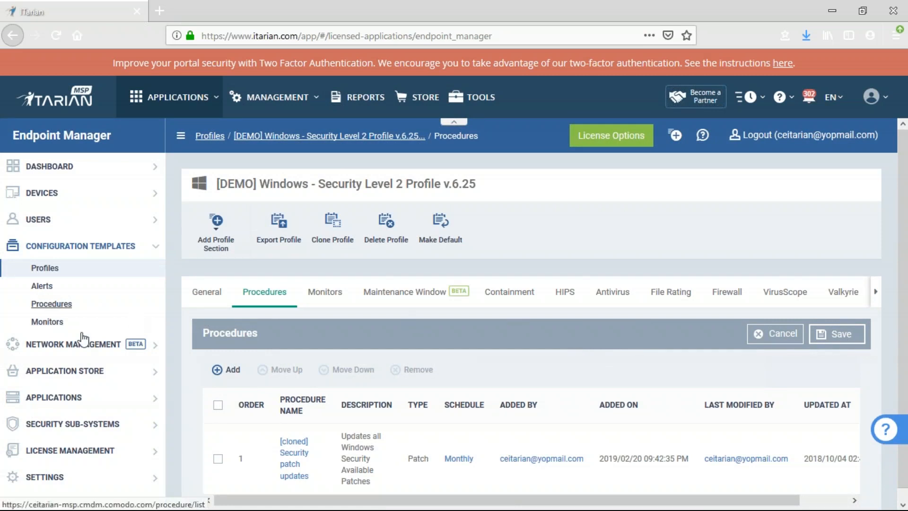
Go to Patch Management and show the operating system patches for the Students group of EA Technologies
click(93, 426)
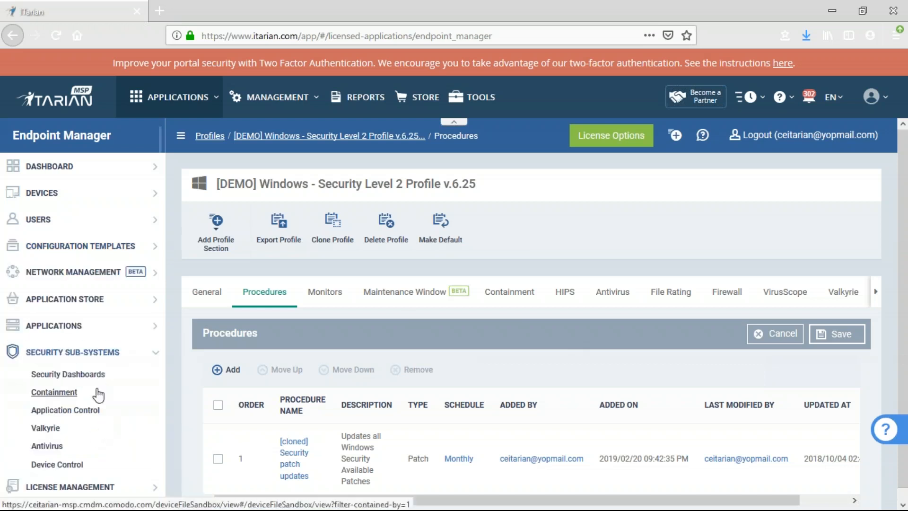
click(91, 324)
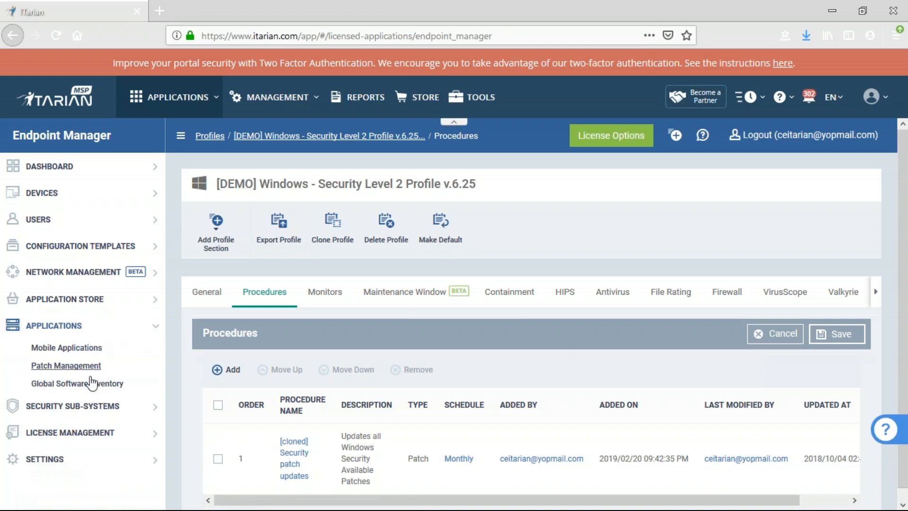
click(110, 384)
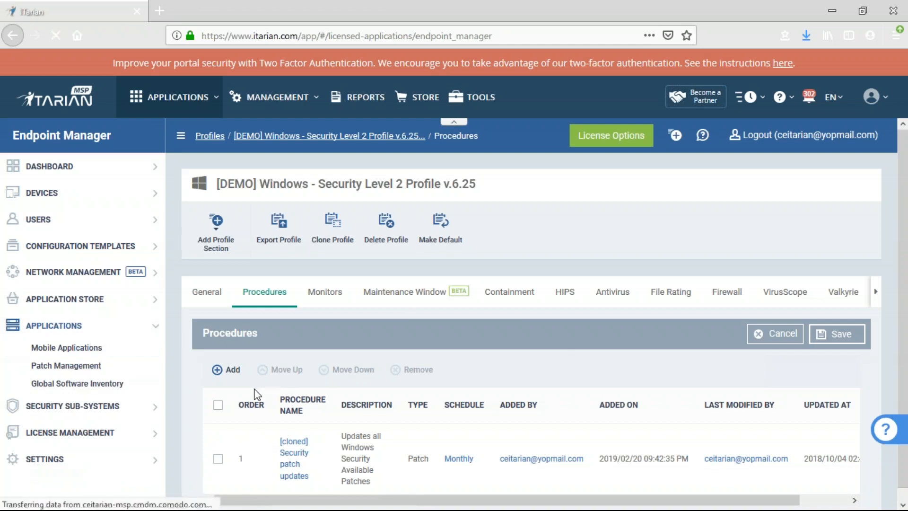
click(84, 369)
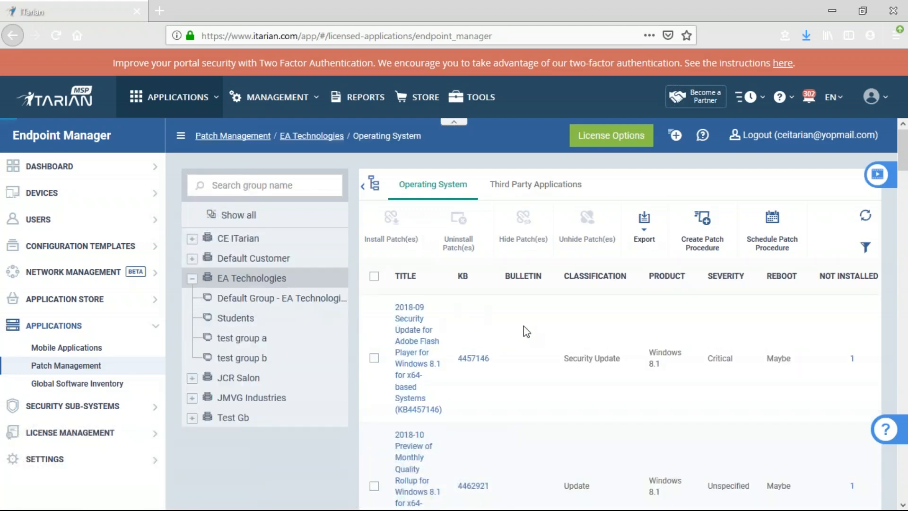
scroll(523, 334, down, 10)
scroll(523, 334, up, 3)
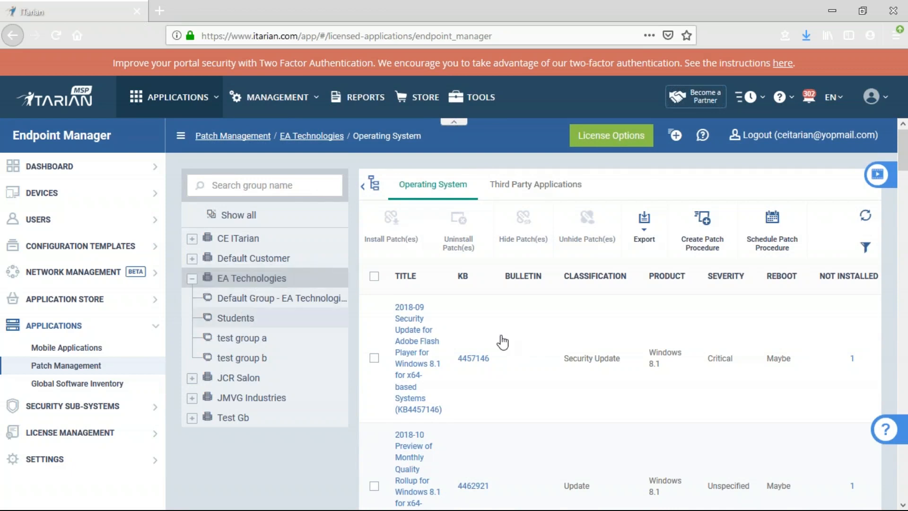
click(235, 318)
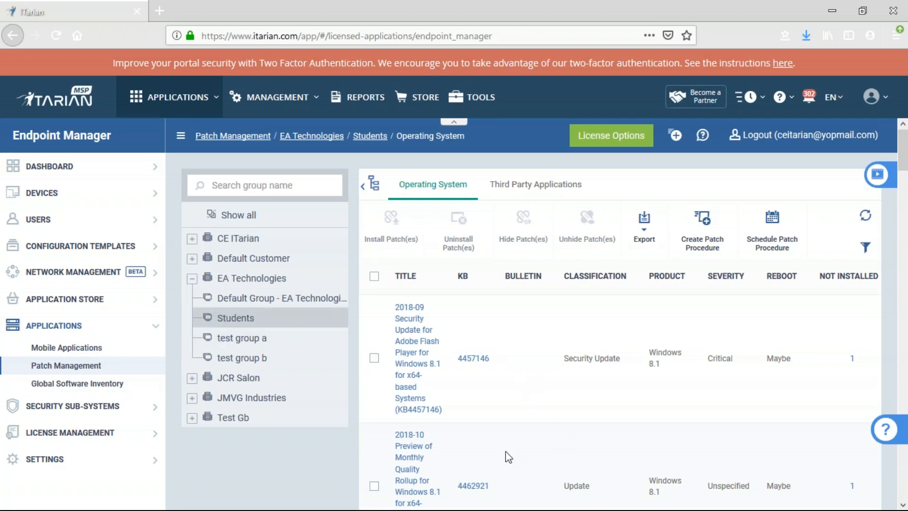
Examine the Students group's patch list and its selection actions, including classification, severity, installation counts and release dates, leaving no patches selected
click(375, 276)
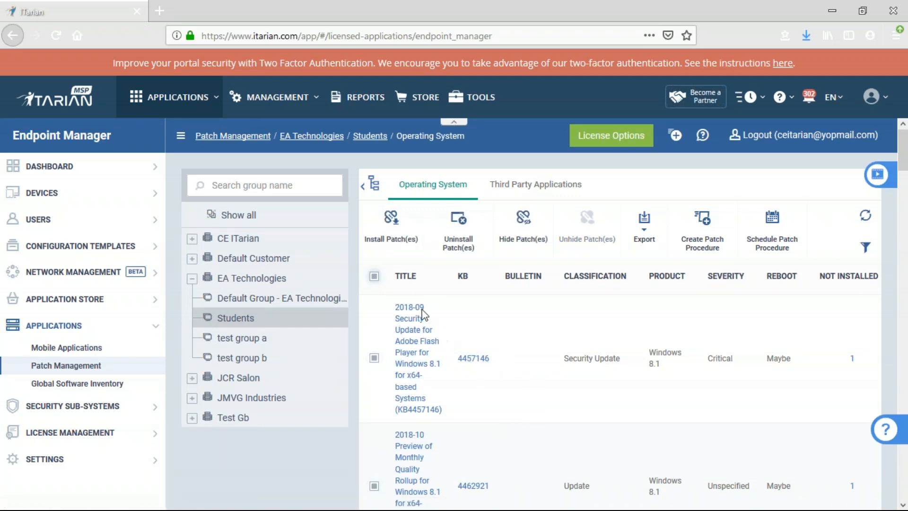
click(374, 276)
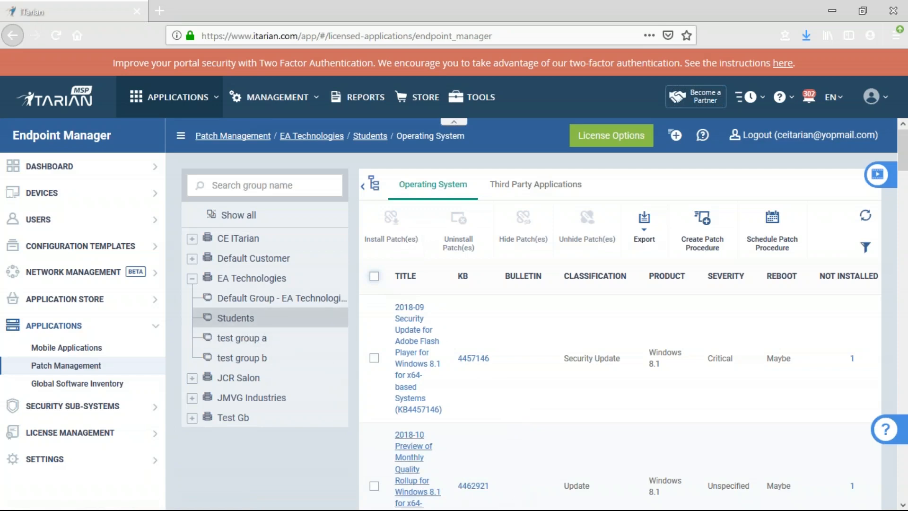
scroll(445, 433, down, 10)
scroll(448, 450, down, 10)
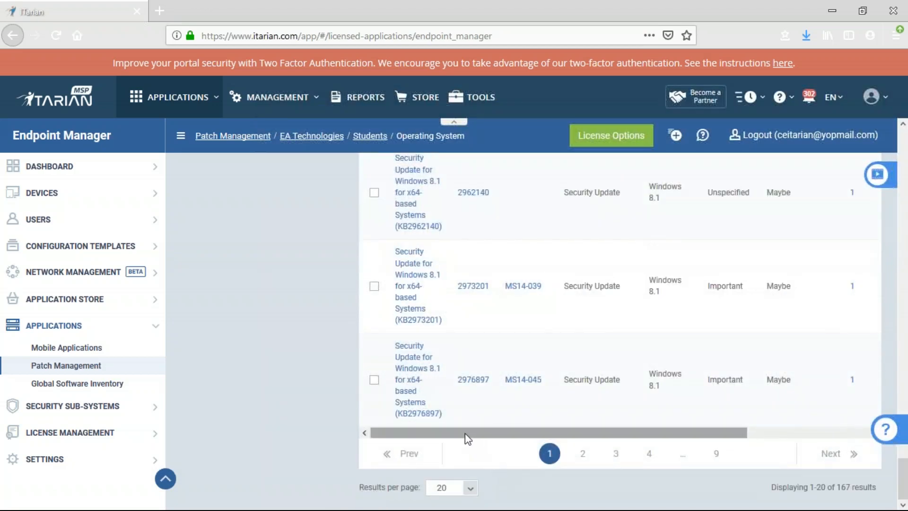
drag(466, 436, 710, 439)
scroll(710, 378, up, 5)
scroll(714, 379, up, 15)
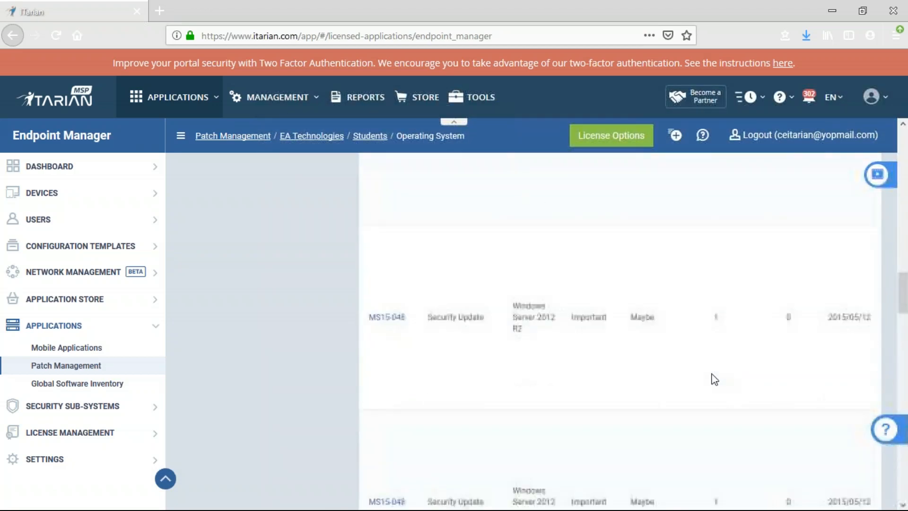
scroll(714, 379, up, 5)
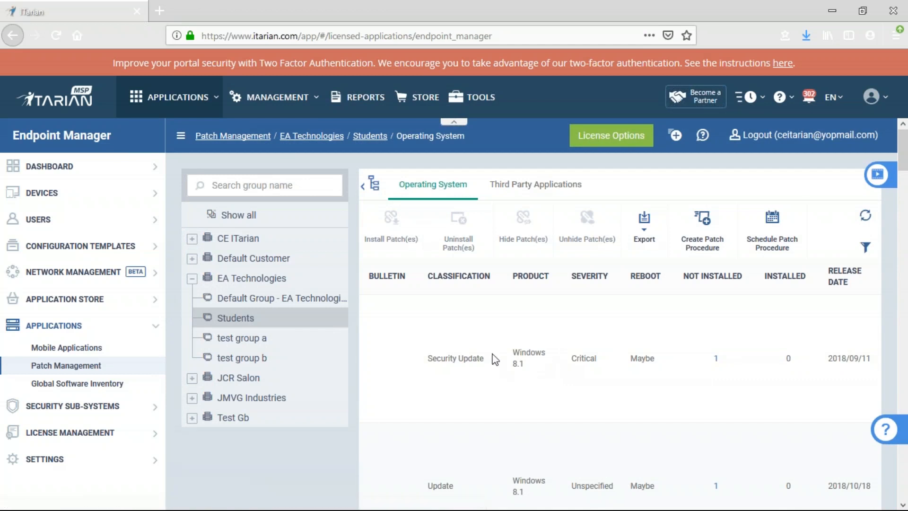
drag(495, 359, 430, 354)
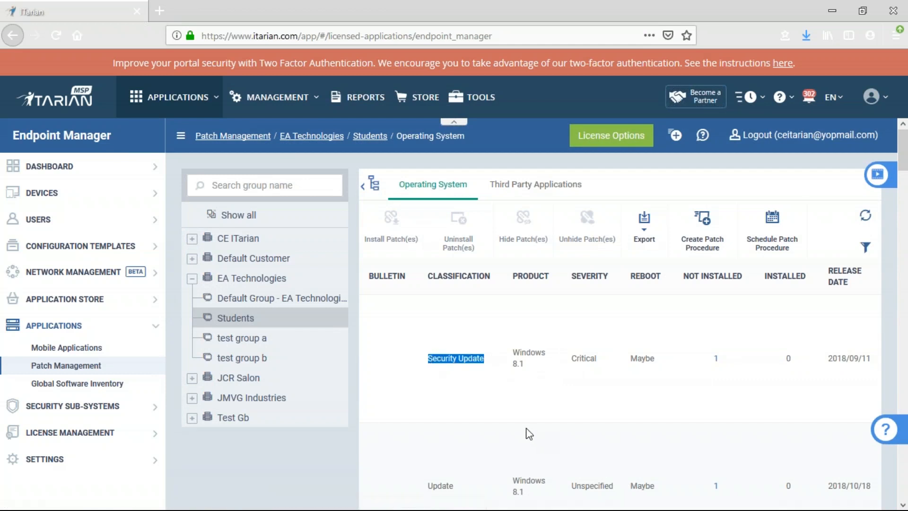
click(497, 365)
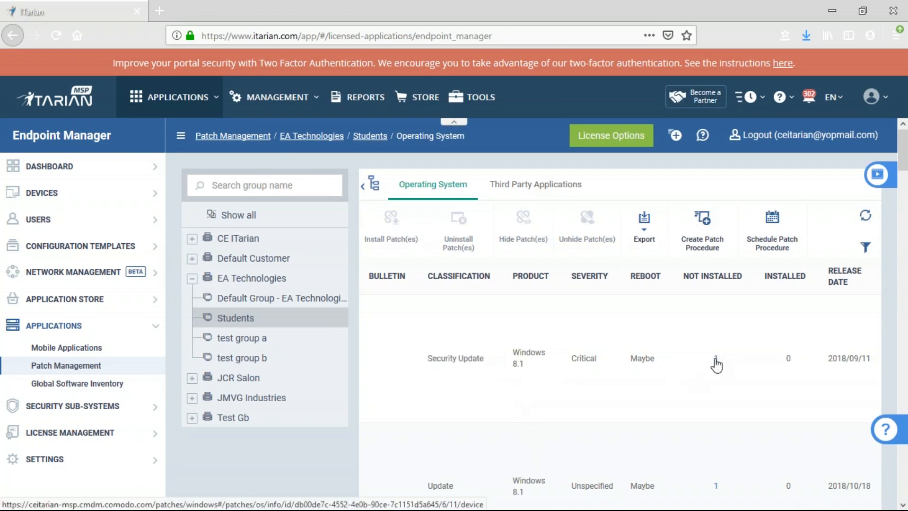
Open the device list of the KB4457146 Adobe Flash Player security update and select DEMO_PC1 as an installation target
click(716, 364)
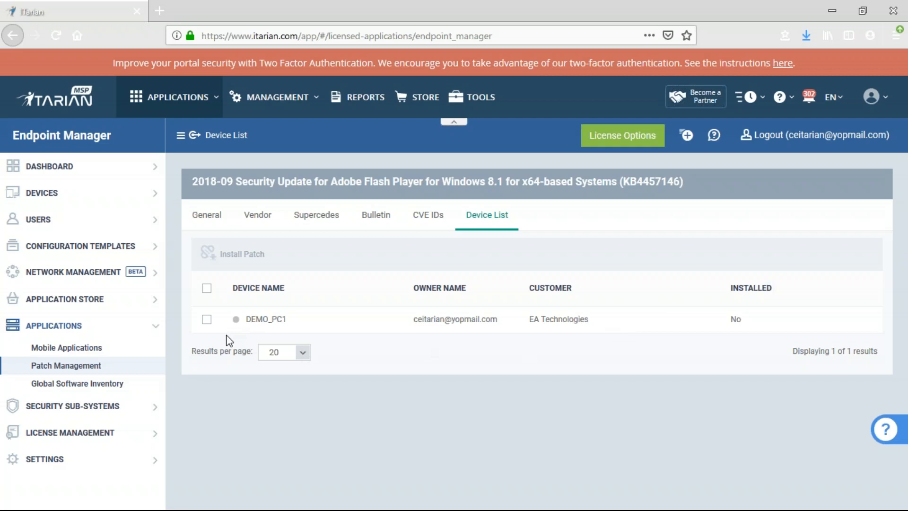
click(207, 319)
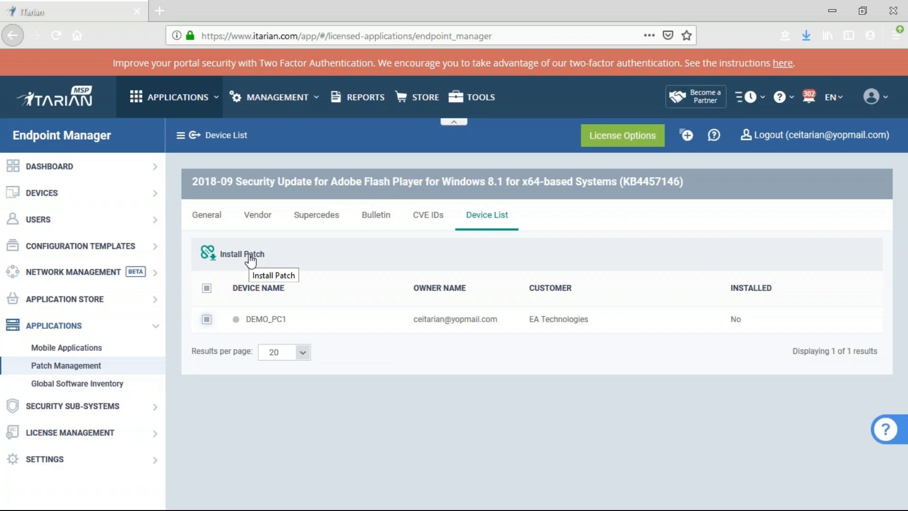
Return to Patch Management and go on to view the applications offered in the Windows Application Store
click(70, 367)
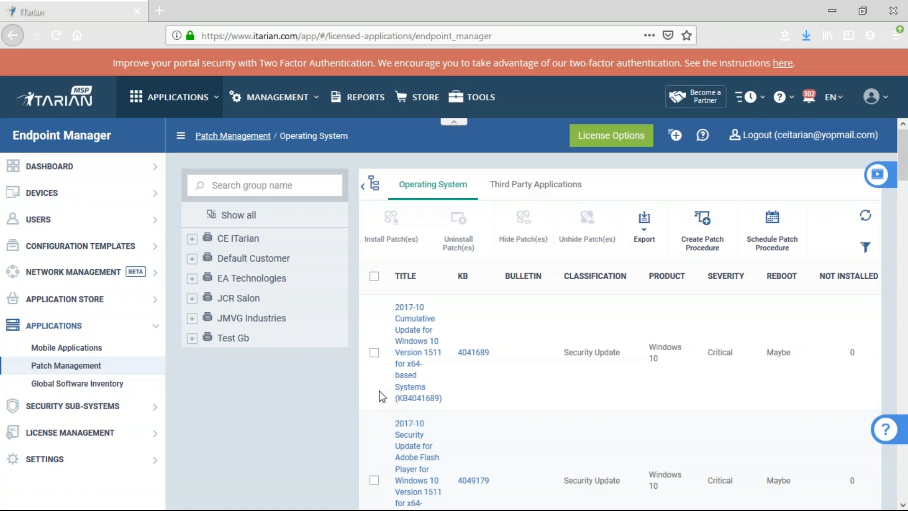
click(79, 301)
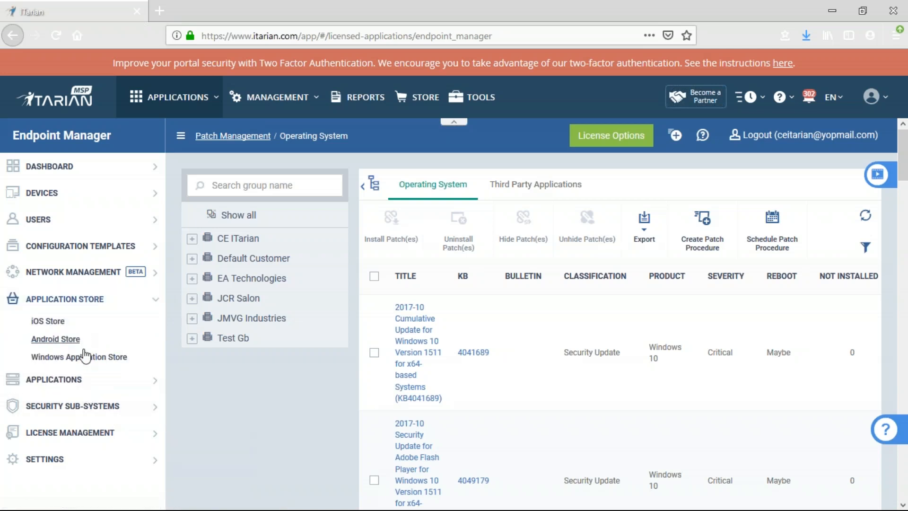
click(85, 356)
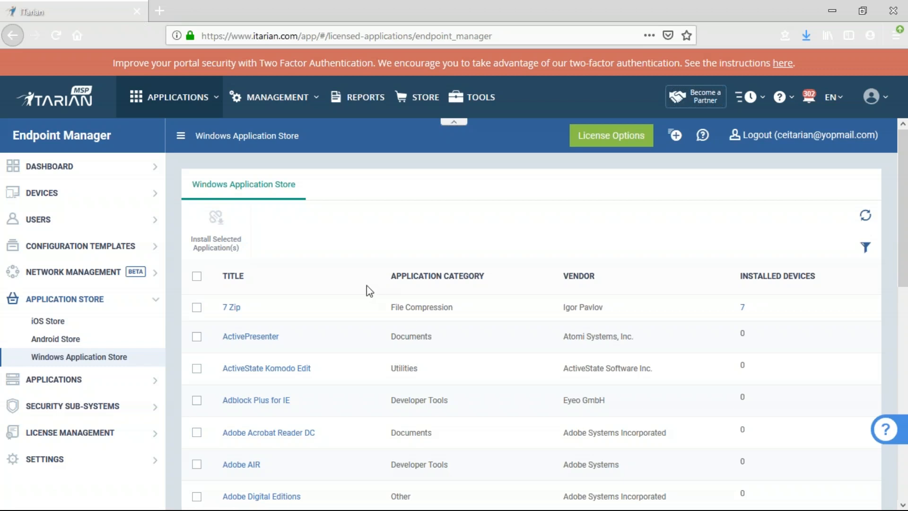
Look over the managed devices in the Device List and view the options for installing or updating packages
click(52, 193)
click(52, 215)
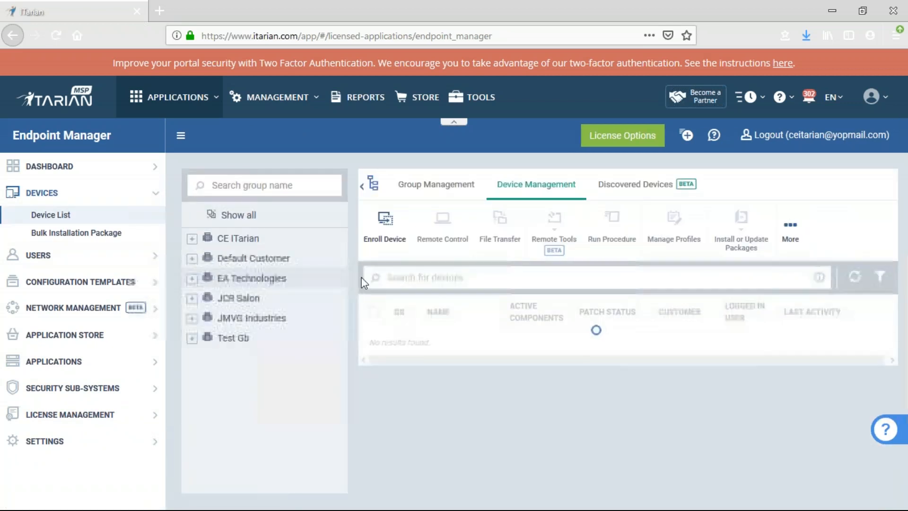
scroll(410, 366, down, 5)
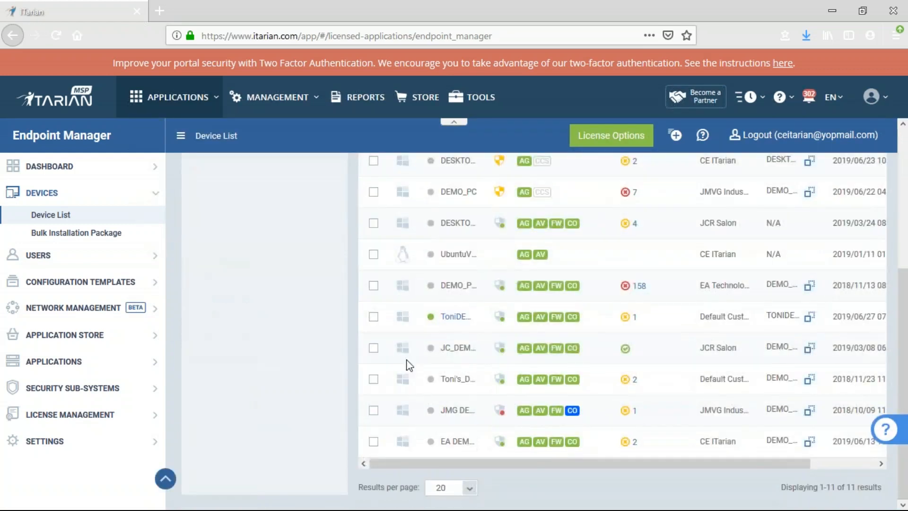
scroll(481, 365, up, 5)
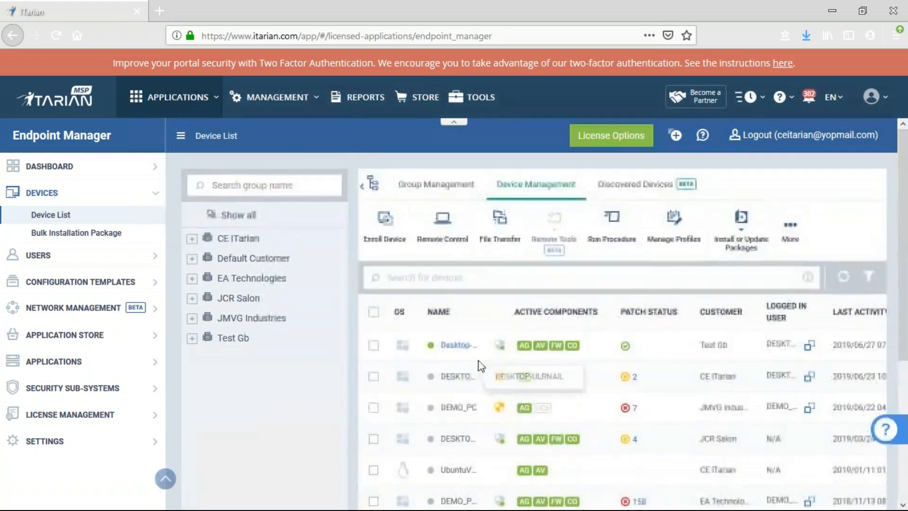
click(744, 225)
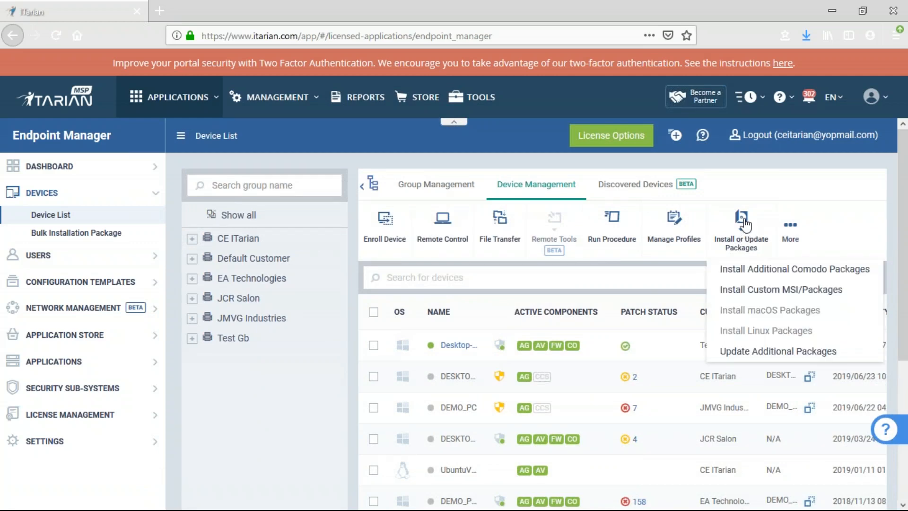
View the Install Custom MSI/Packages form without submitting anything, and look over the help and support options
click(819, 295)
click(454, 223)
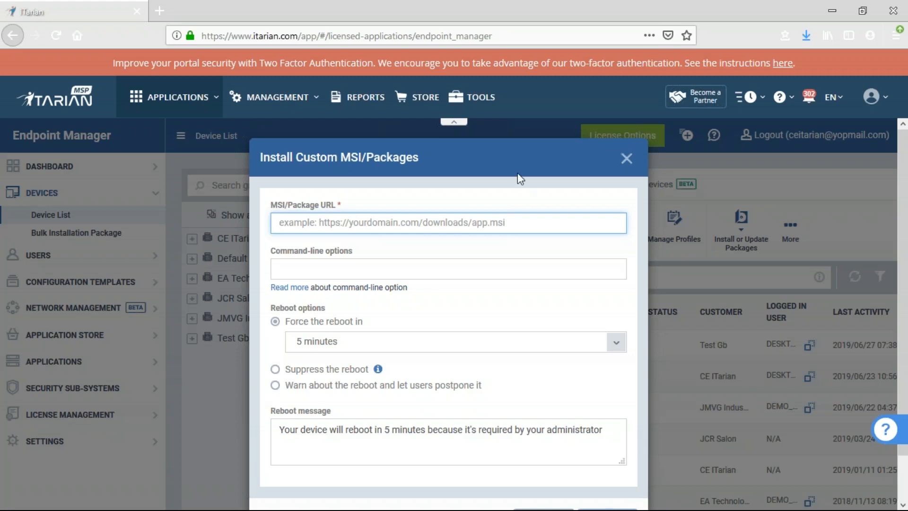
click(627, 157)
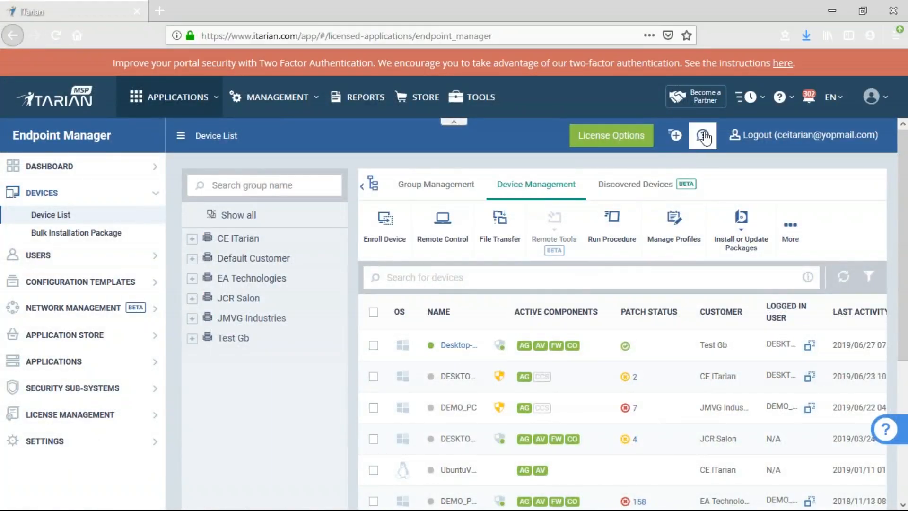
click(704, 139)
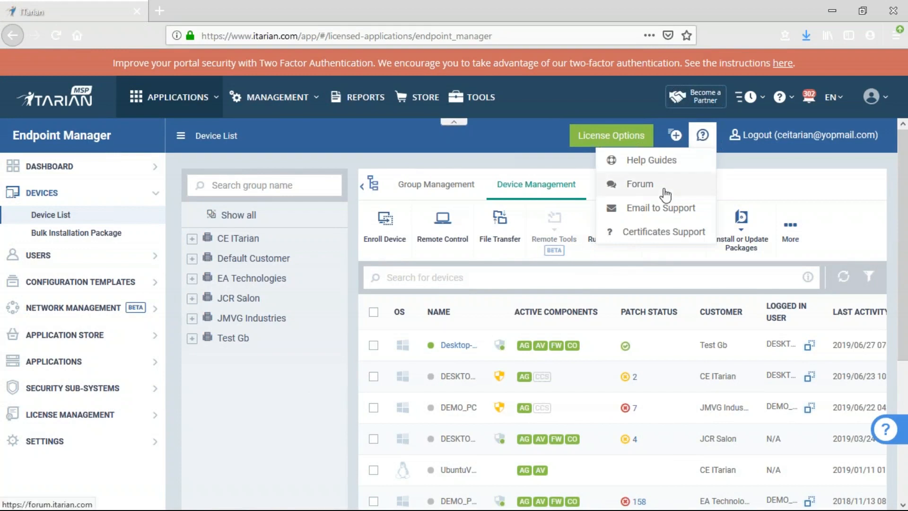
click(783, 174)
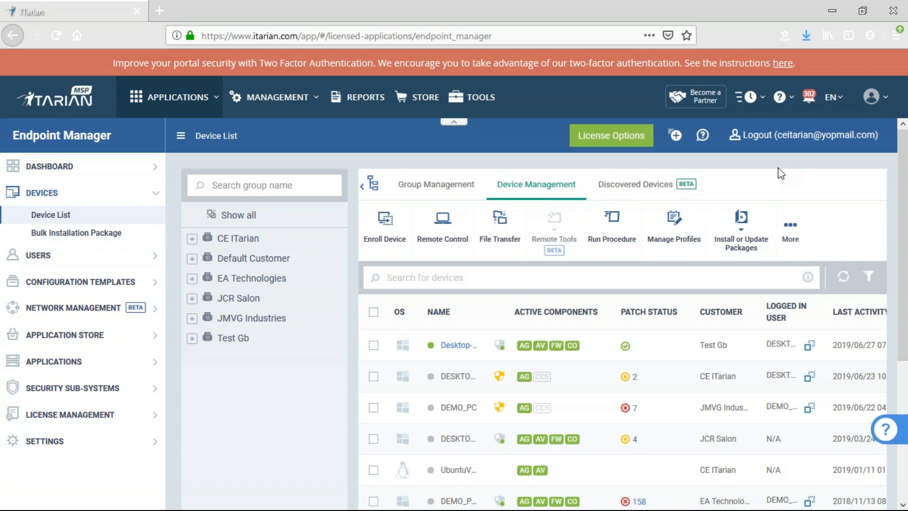
Open the "[DEMO] Windows - Security Level 2 Profile v.6.25" configuration profile and look over its available sections
click(125, 283)
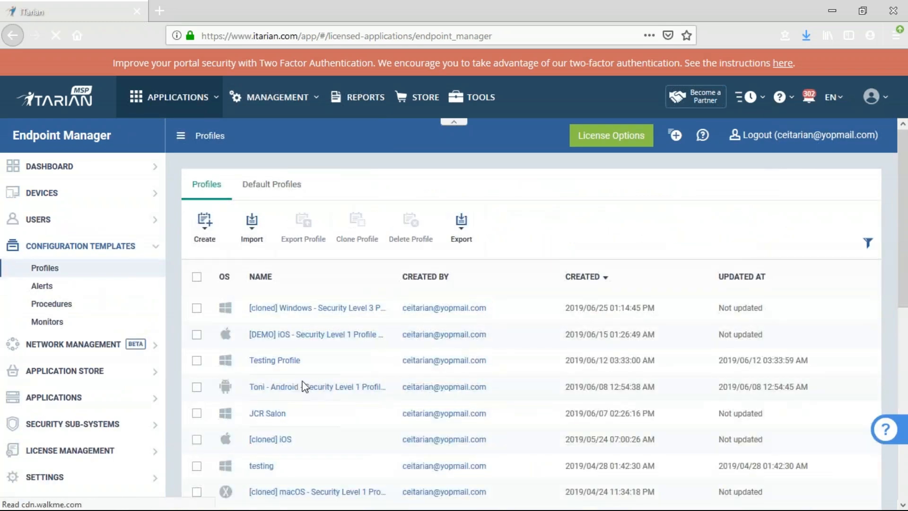
scroll(305, 387, down, 8)
click(343, 398)
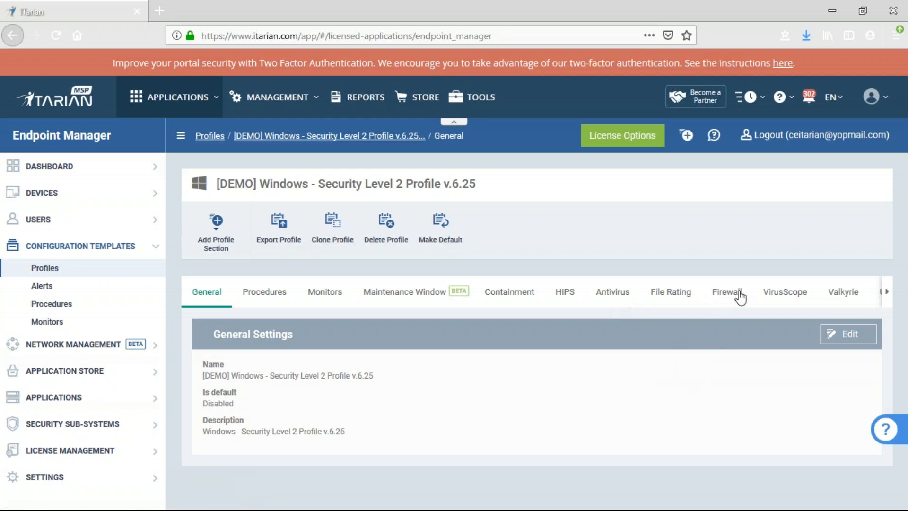
click(886, 292)
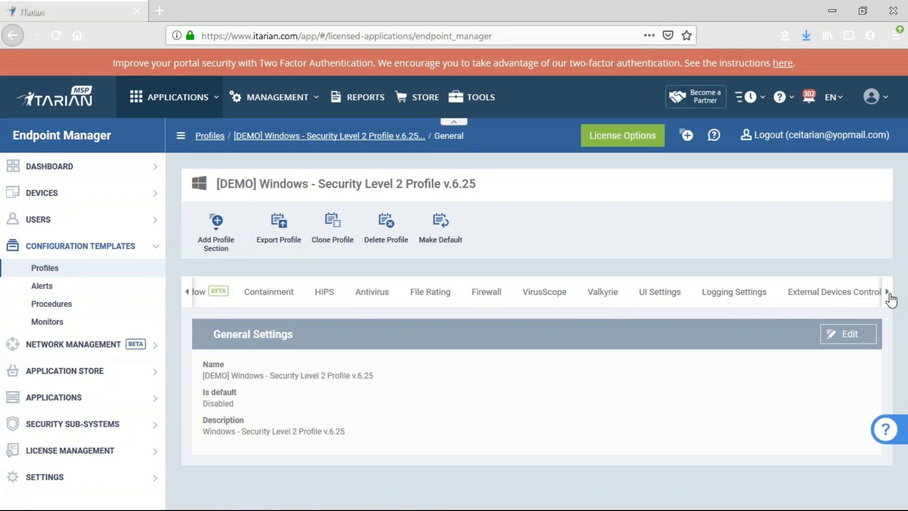
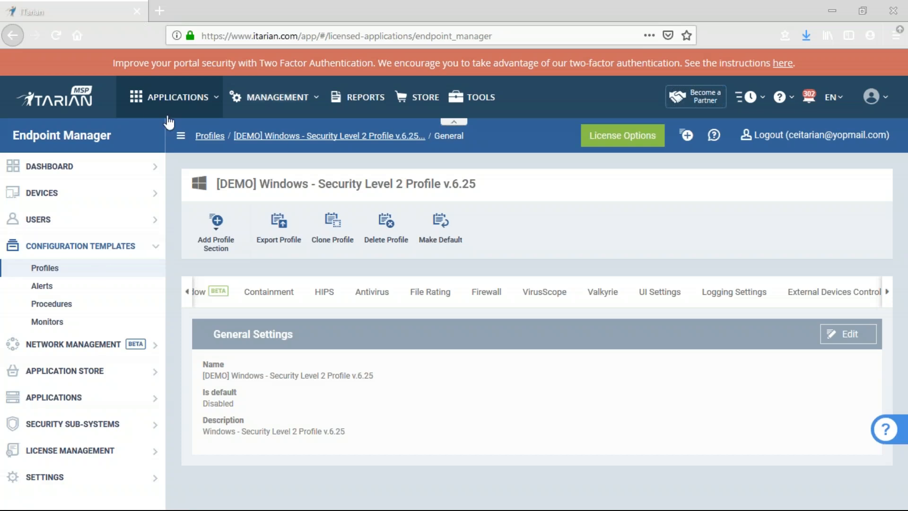
Open the portal's Reports page and start a new report of type Executive Managed Devices Report
click(90, 103)
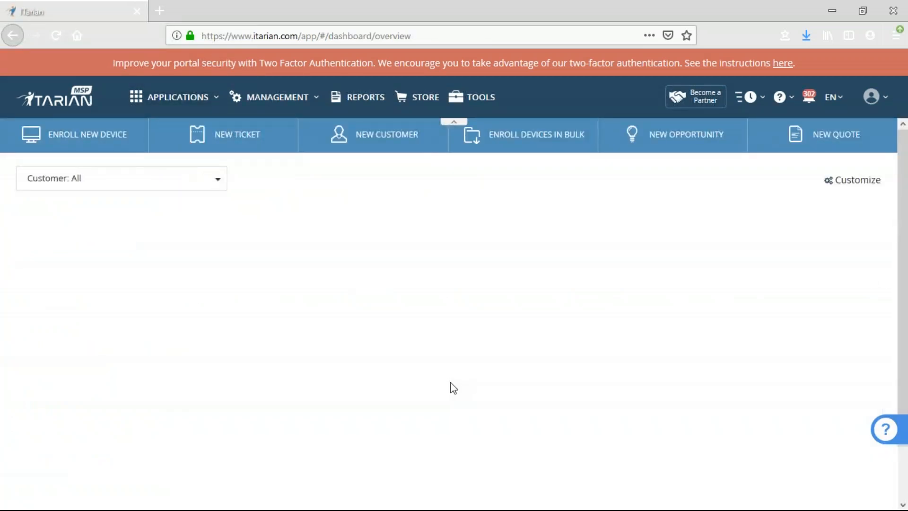
click(366, 99)
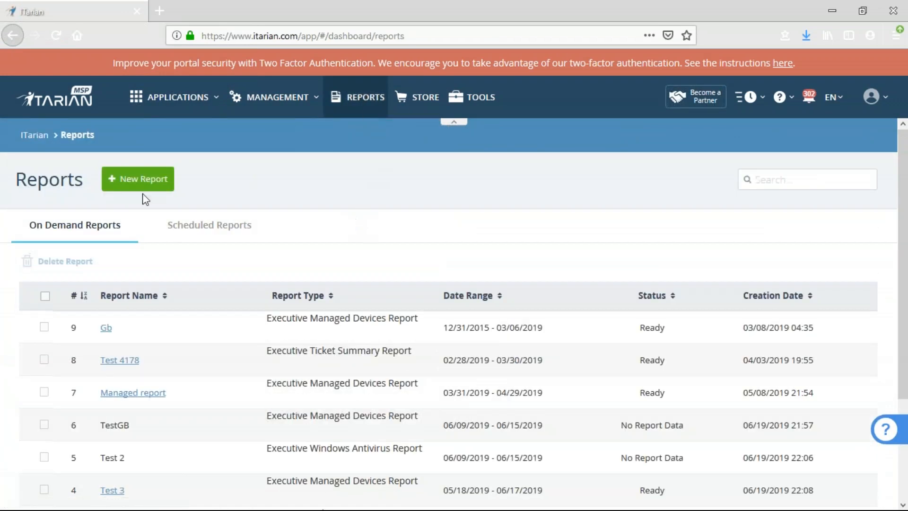
click(131, 182)
click(392, 274)
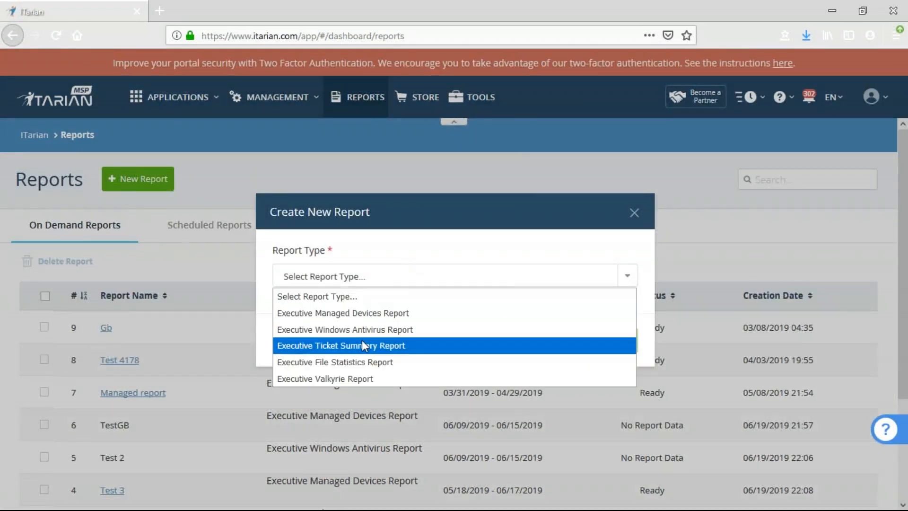
click(362, 318)
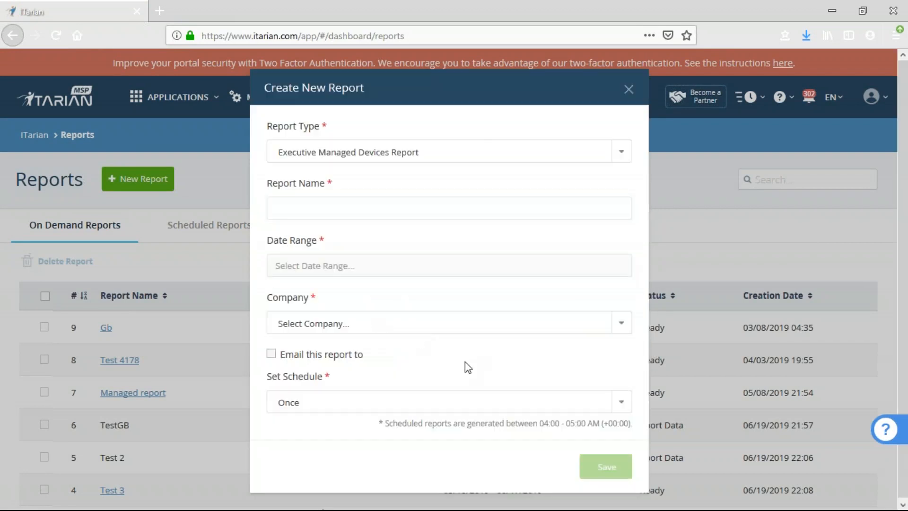
Name the report "New Managed Device Report" and set its date range to Last 30 Days
click(383, 211)
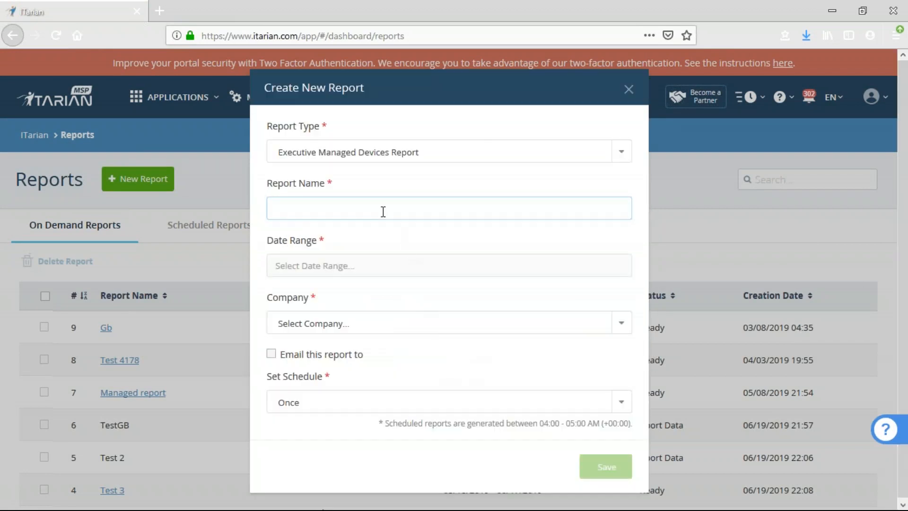
text(New Mana)
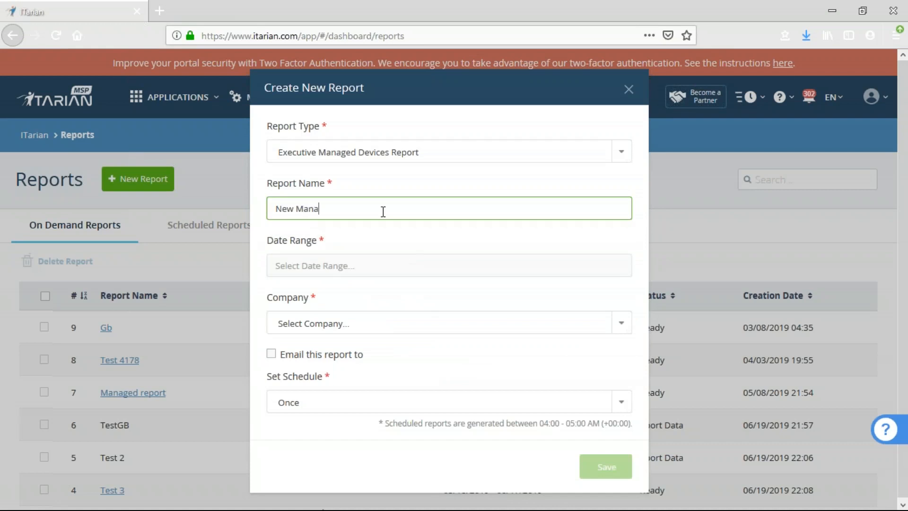
text(ged Device Report)
click(408, 273)
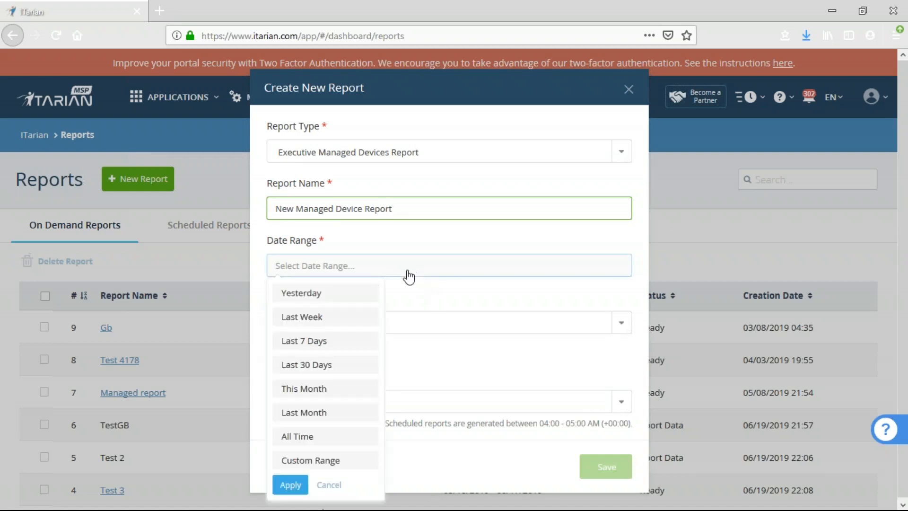
click(330, 365)
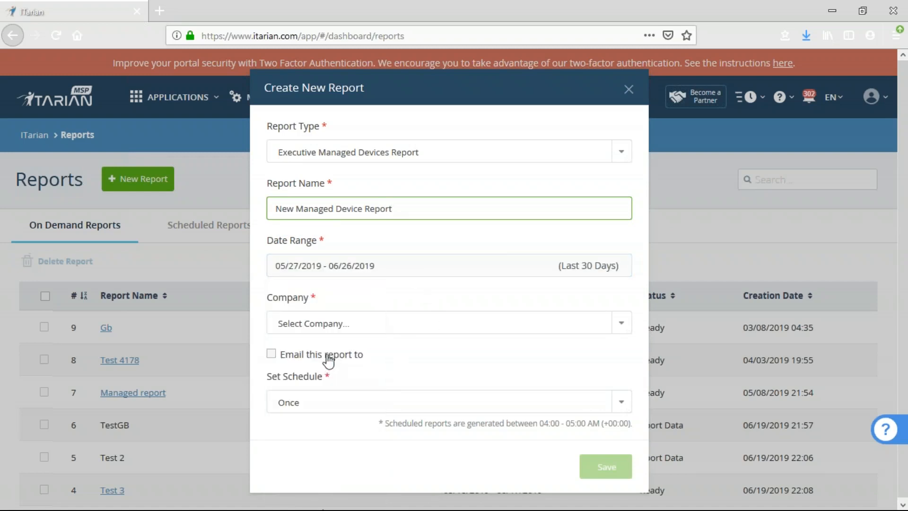
Set the report's company to EA Technologies and enable emailing the report
click(349, 323)
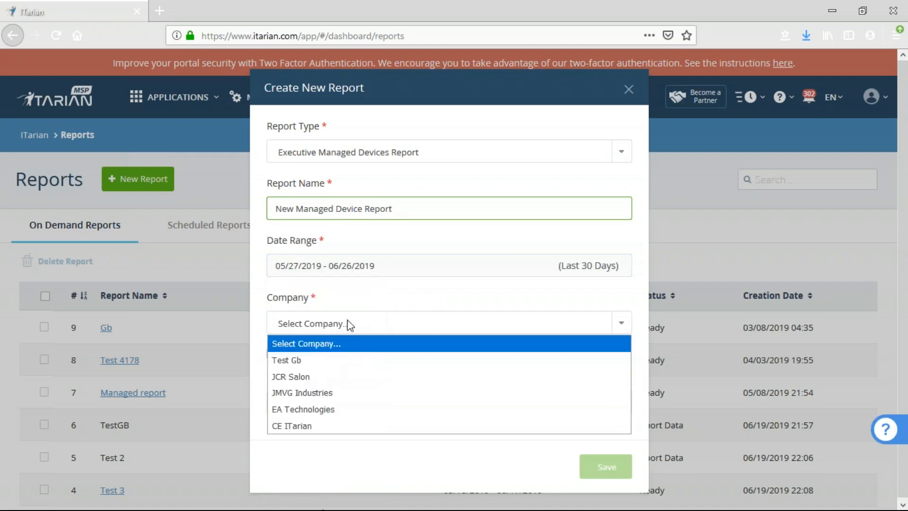
click(335, 410)
click(284, 359)
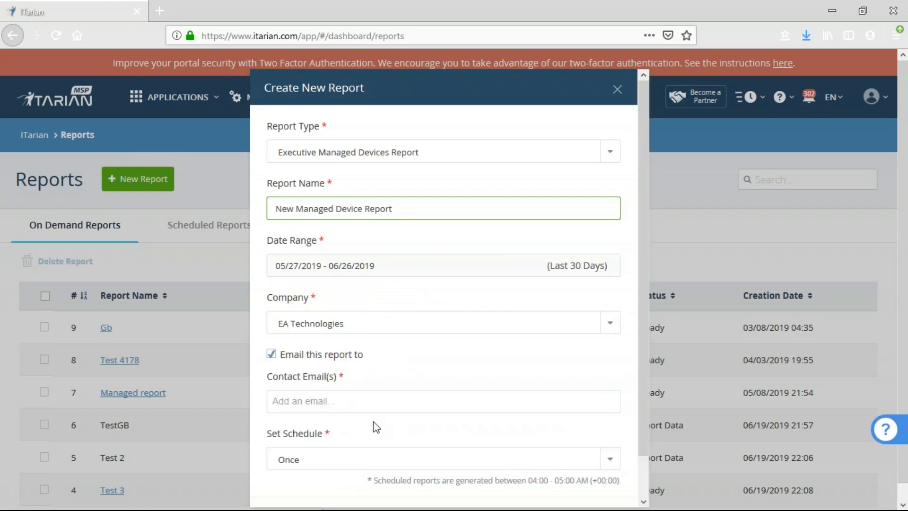
Check the report's schedule frequency options, leaving it at Once, and discard the new report without saving
click(353, 460)
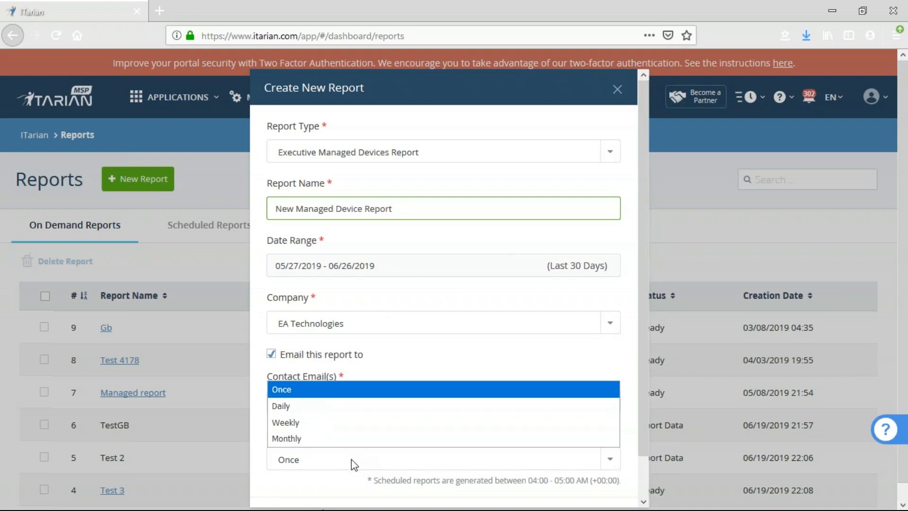
click(351, 461)
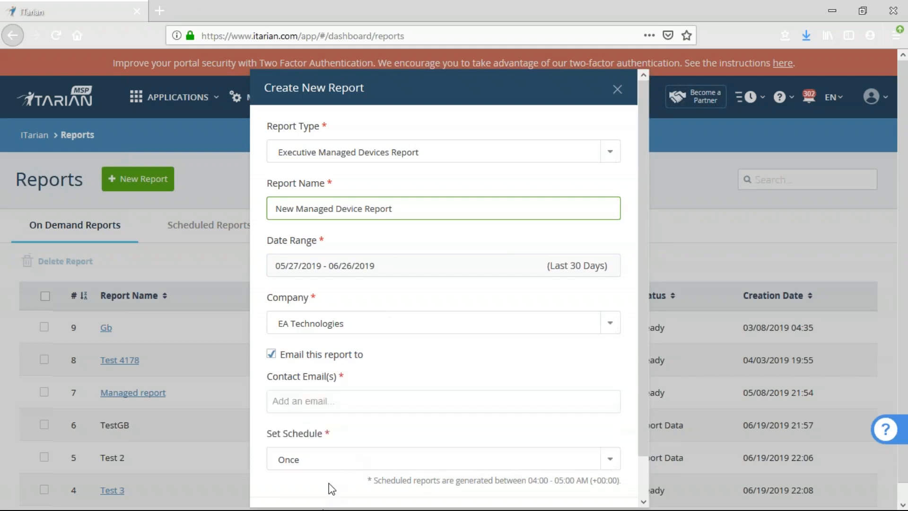
scroll(412, 436, down, 2)
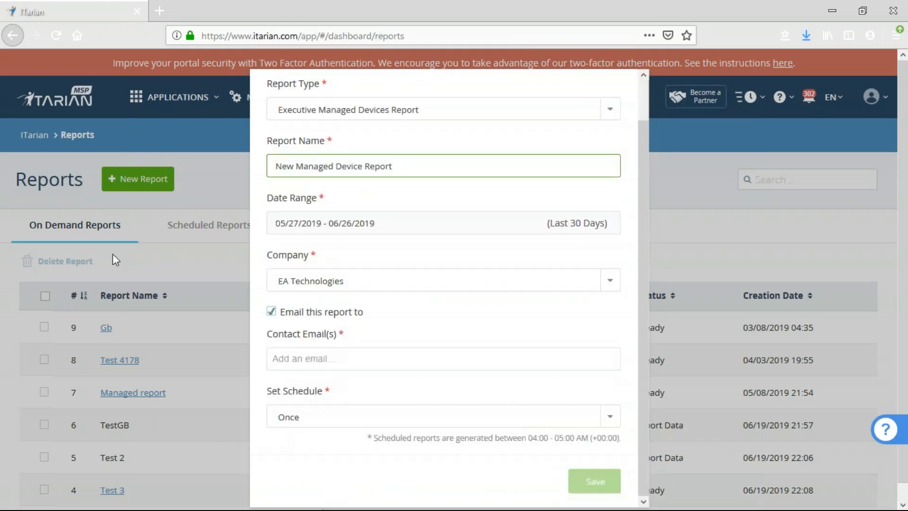
scroll(565, 178, up, 2)
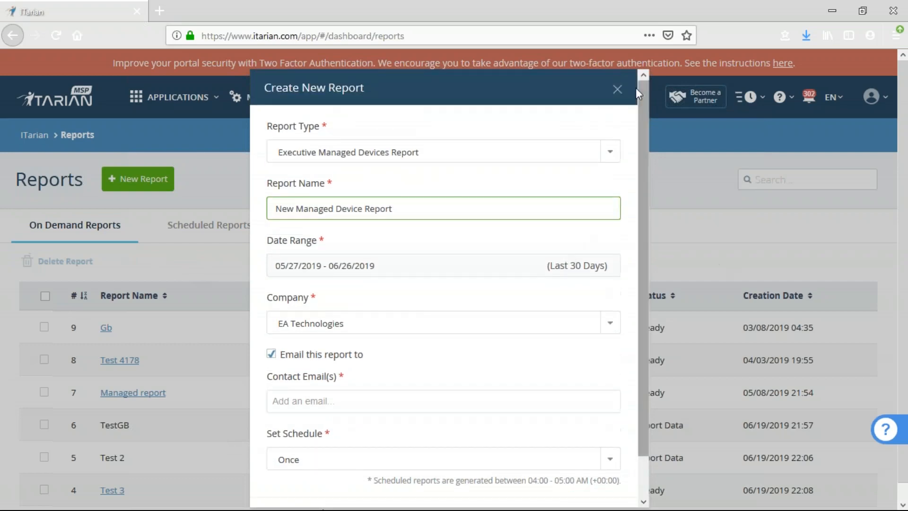
click(618, 89)
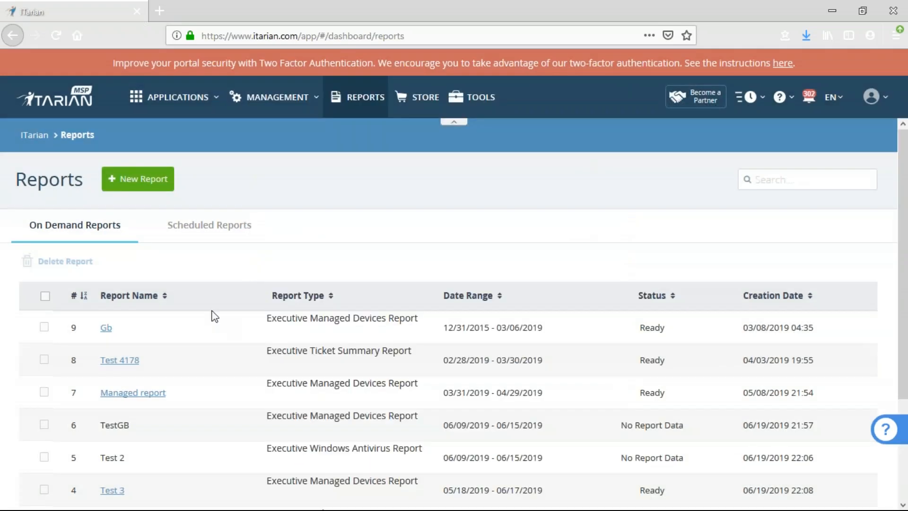
Open the Gb managed devices report, examine its legend, device totals and device type distribution, and close it
click(107, 329)
scroll(359, 224, down, 5)
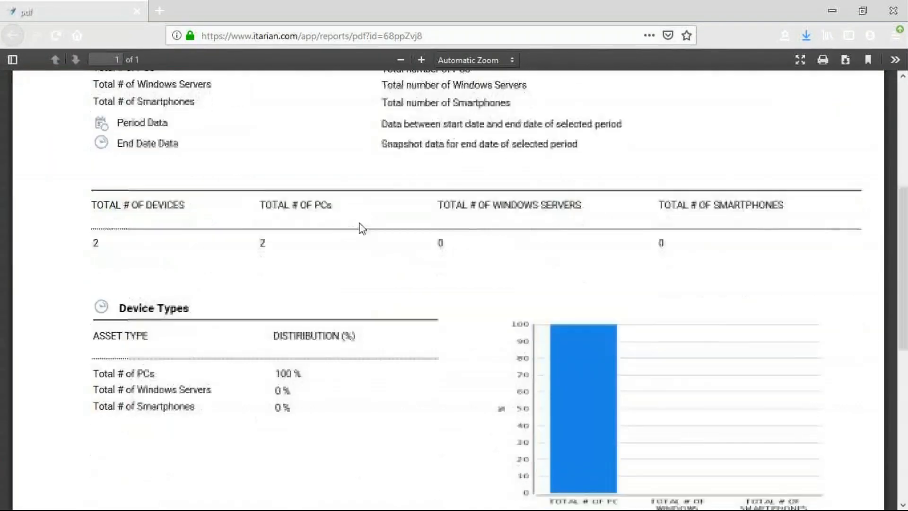
scroll(361, 222, up, 5)
scroll(360, 223, down, 6)
scroll(363, 227, down, 5)
scroll(363, 228, up, 10)
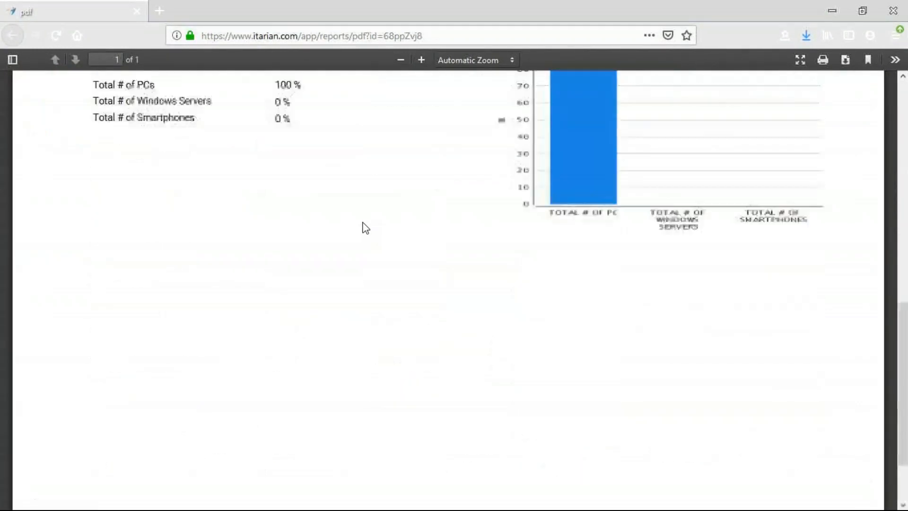
scroll(362, 227, down, 4)
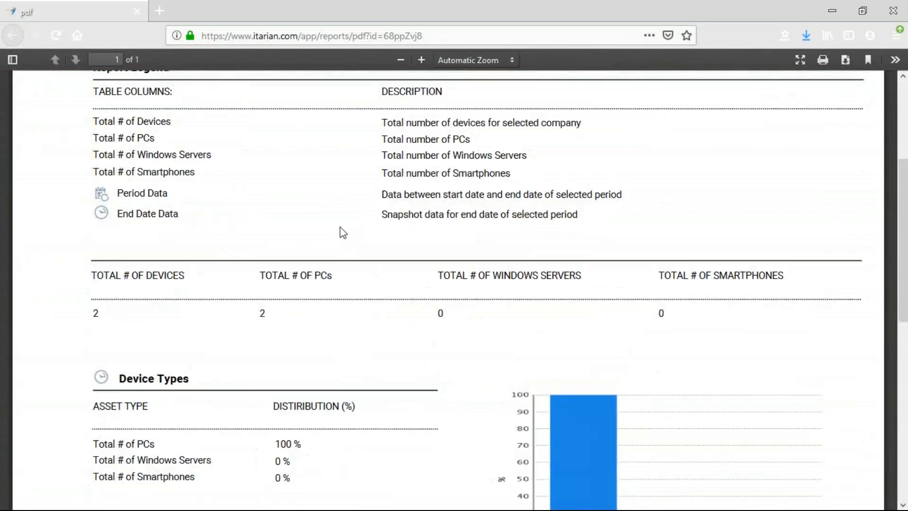
scroll(346, 230, down, 5)
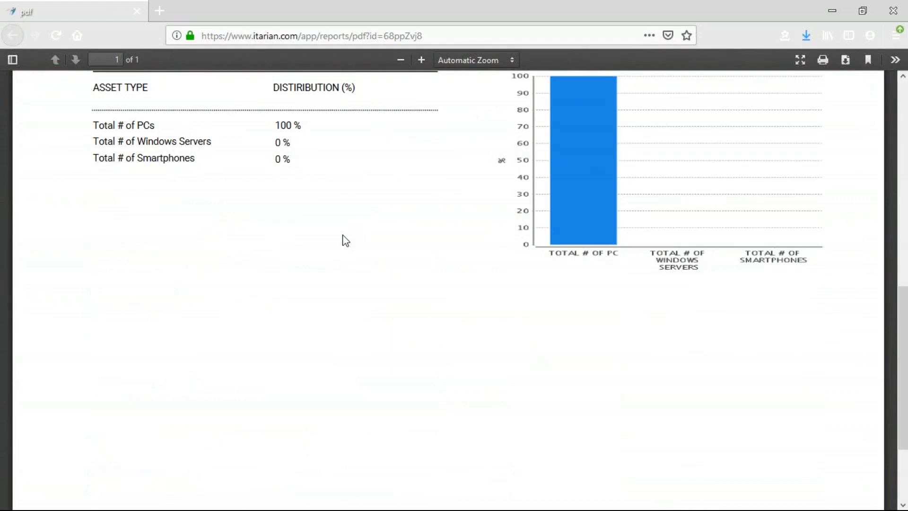
scroll(344, 240, up, 9)
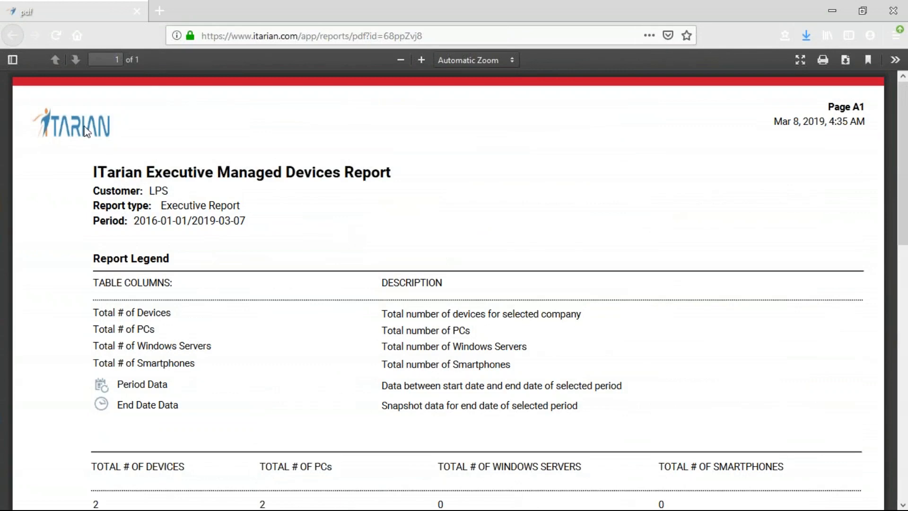
click(138, 11)
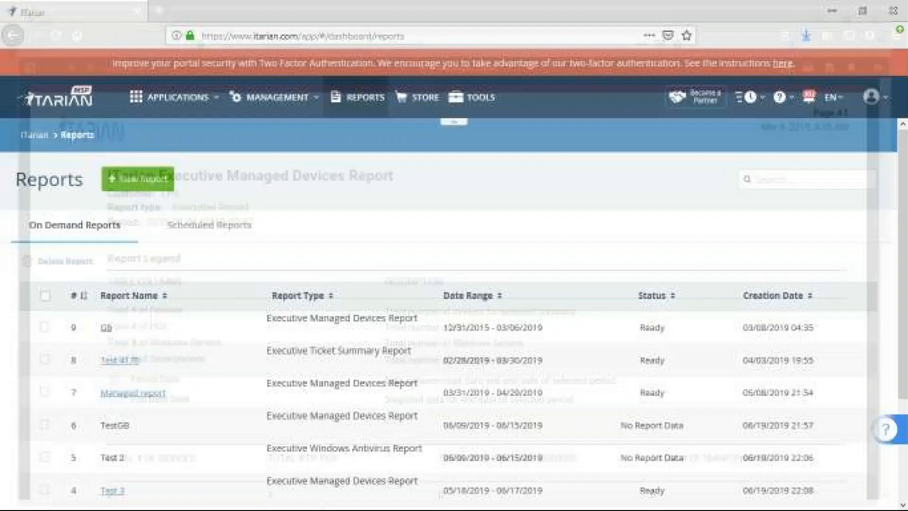
Open the MSP Account Details page and look over the company, logo and support contact fields
click(290, 102)
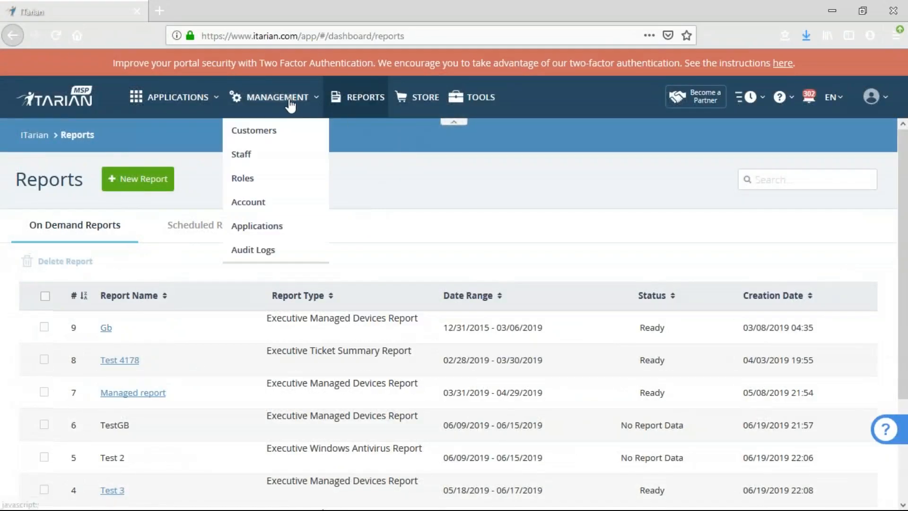
click(279, 208)
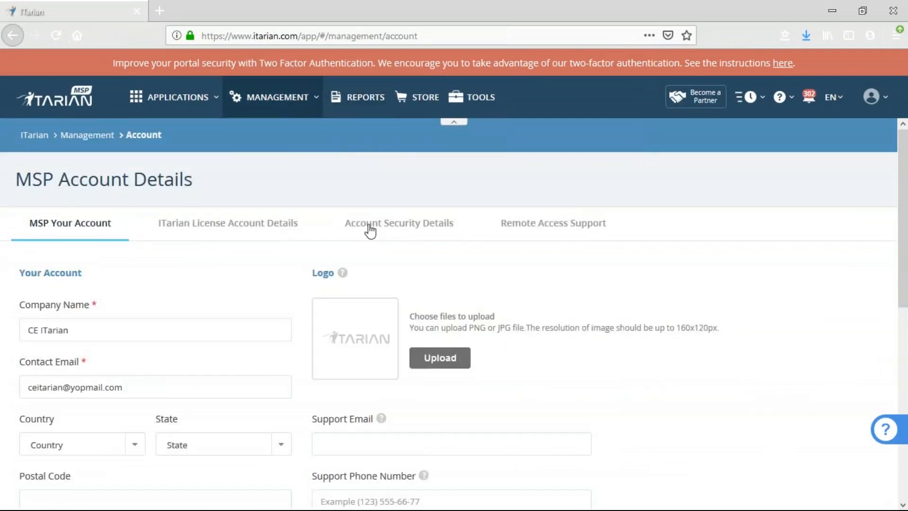
scroll(356, 352, down, 3)
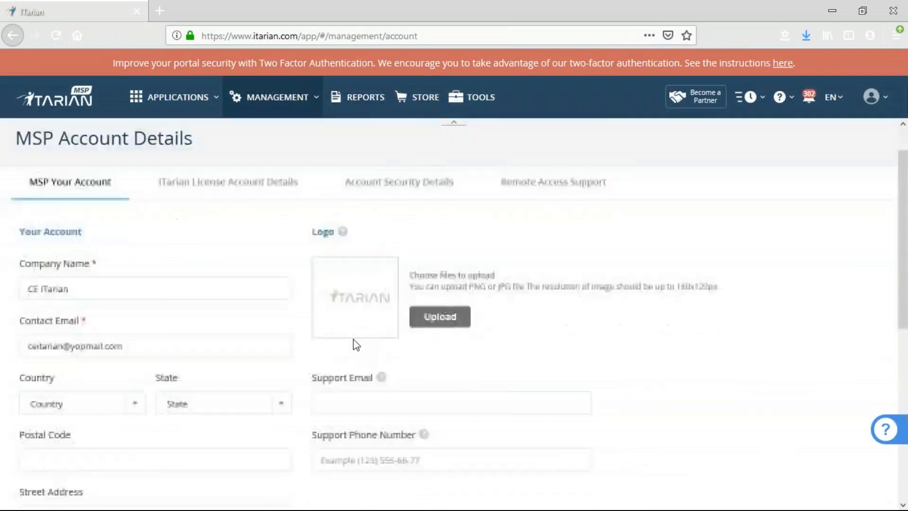
scroll(365, 255, up, 4)
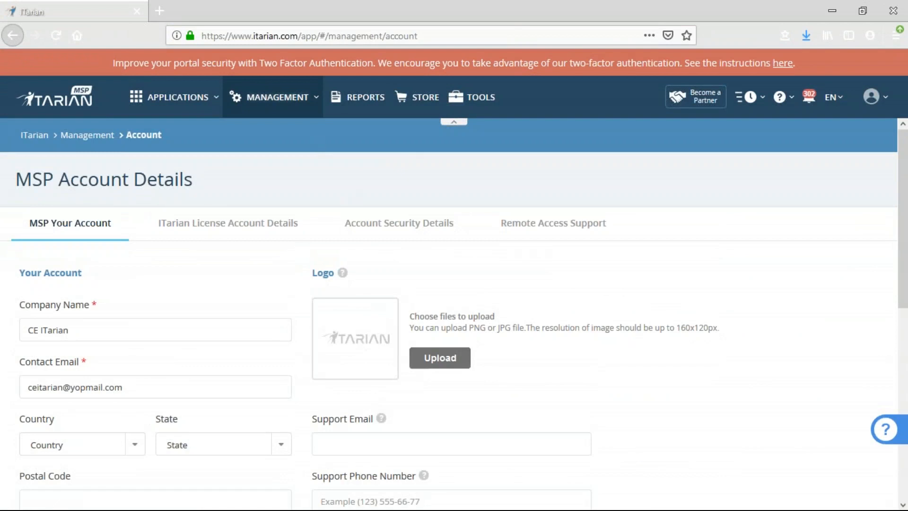
Return to the portal's Reports page and open the Service Desk application
click(292, 103)
click(340, 101)
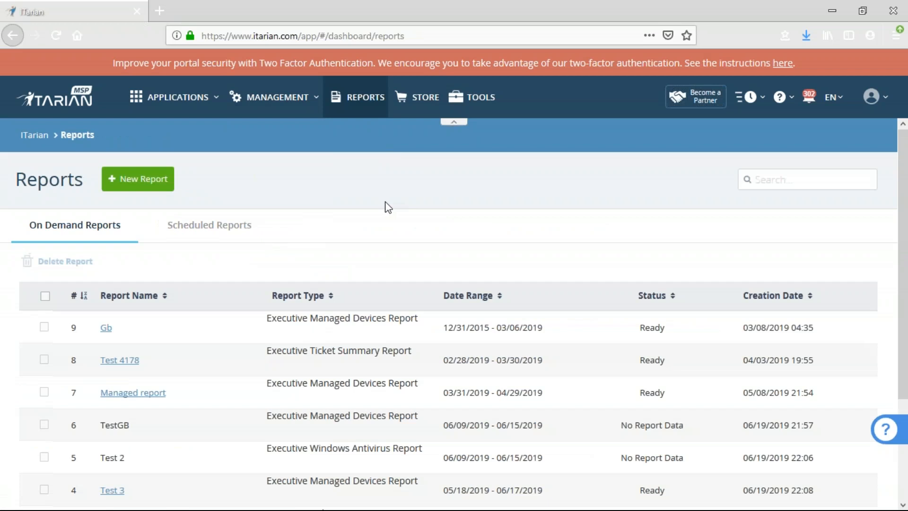
click(175, 97)
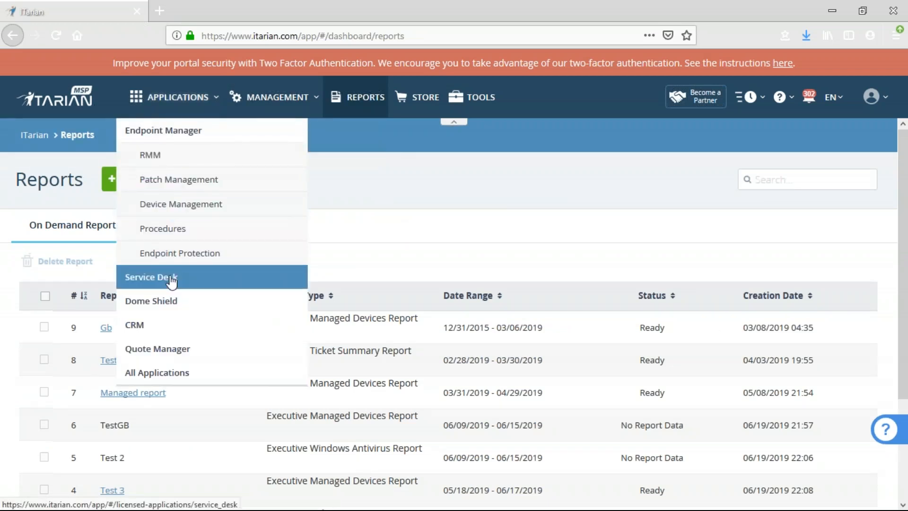
click(175, 279)
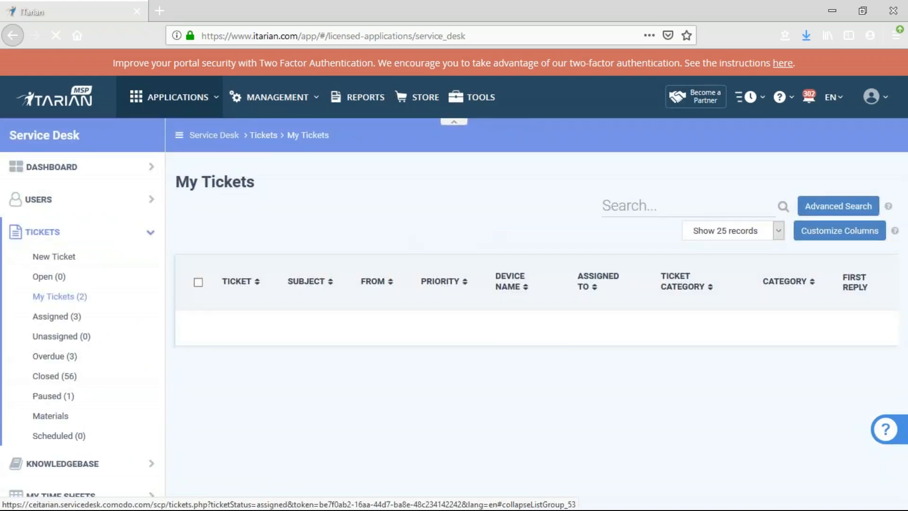
Switch Service Desk to its admin panel and open the Tickets report
click(71, 230)
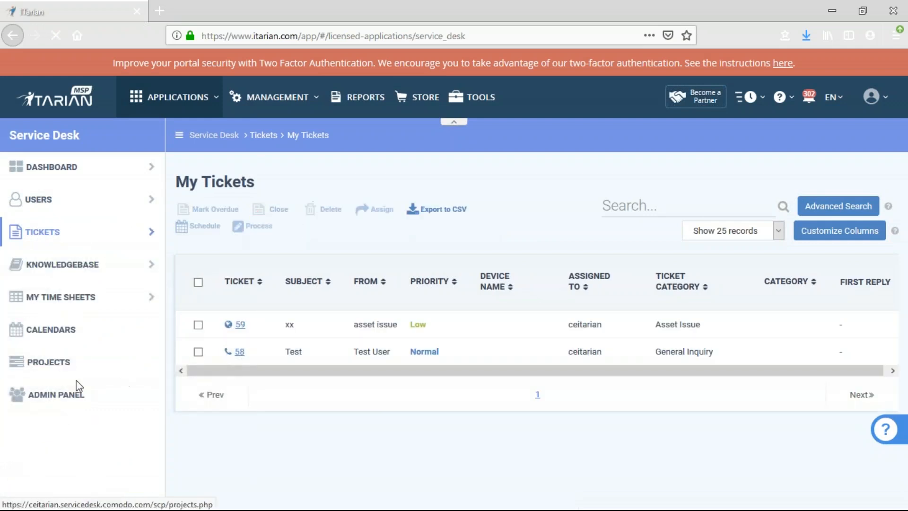
click(65, 402)
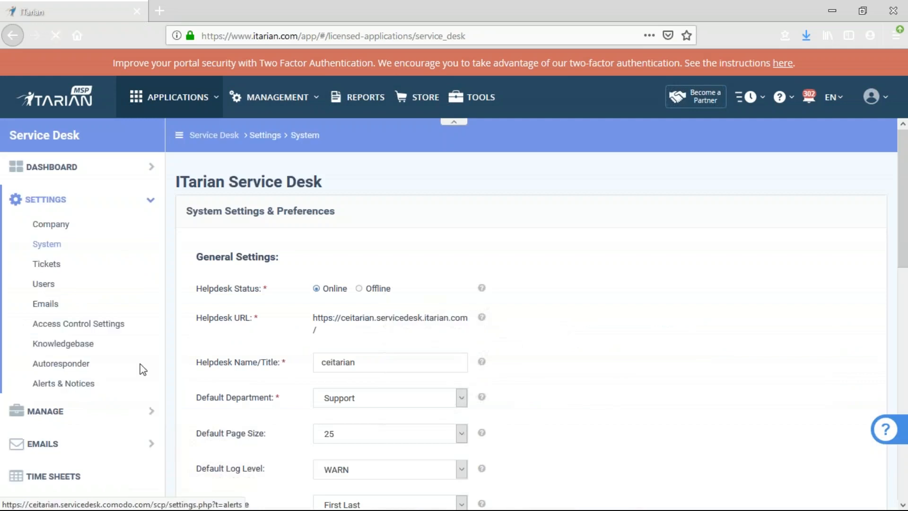
click(100, 208)
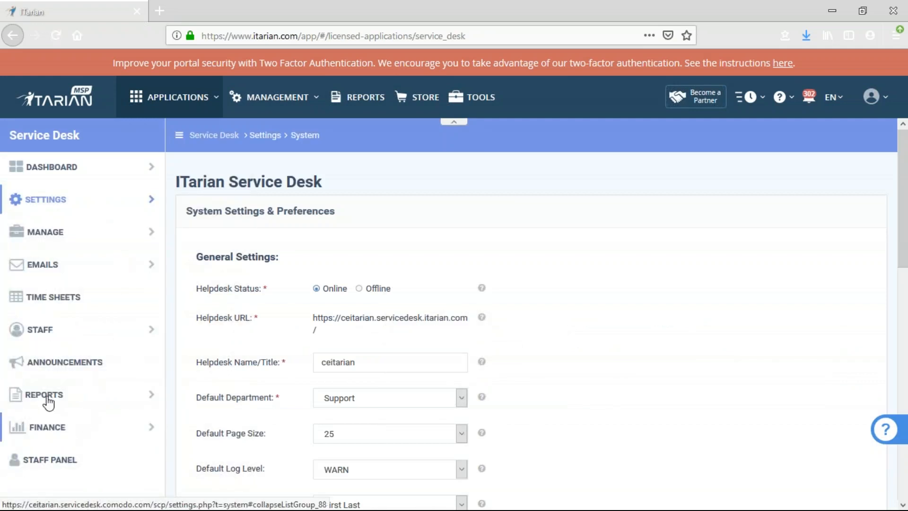
click(47, 402)
scroll(147, 383, down, 3)
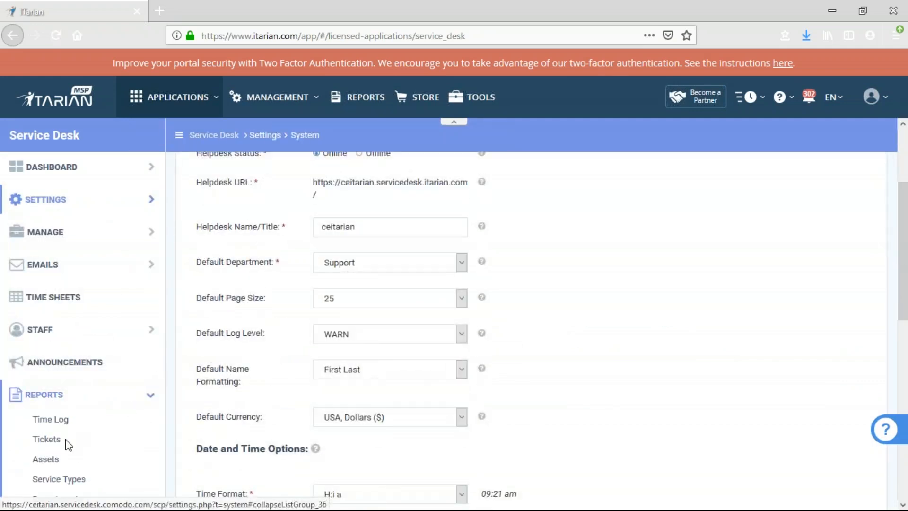
click(46, 439)
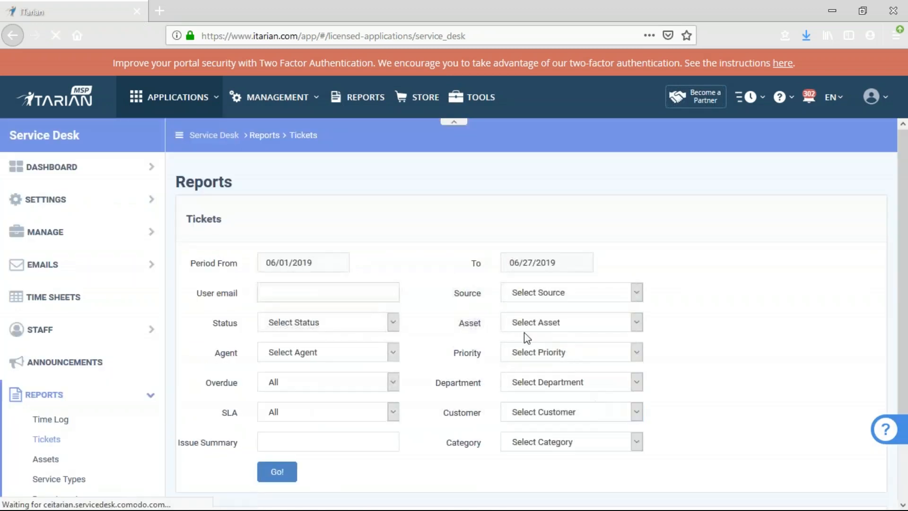
Run the Tickets report for the customer CE ITarian and look over the resulting ticket table
scroll(428, 310, down, 2)
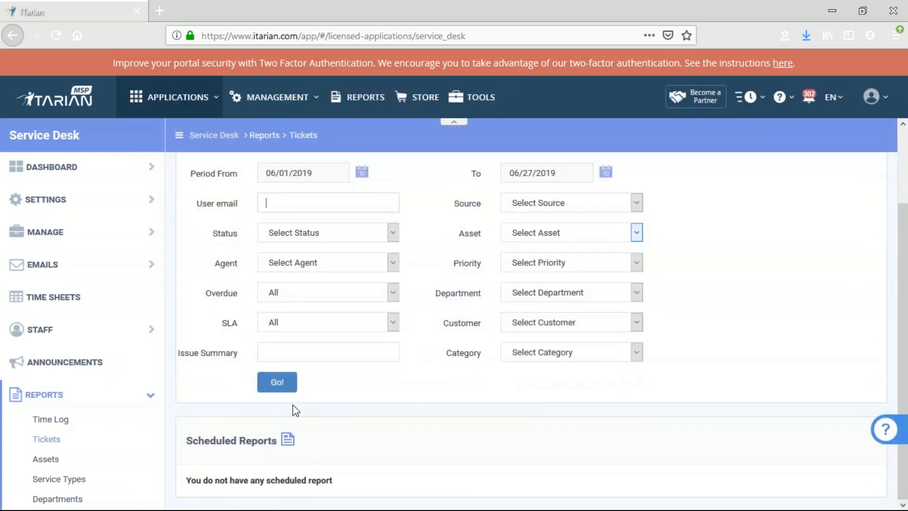
click(563, 325)
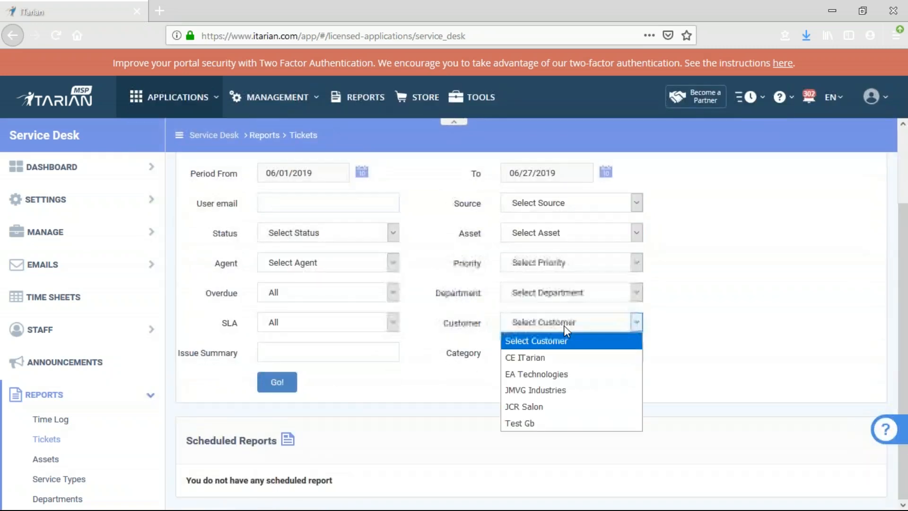
click(574, 357)
click(277, 381)
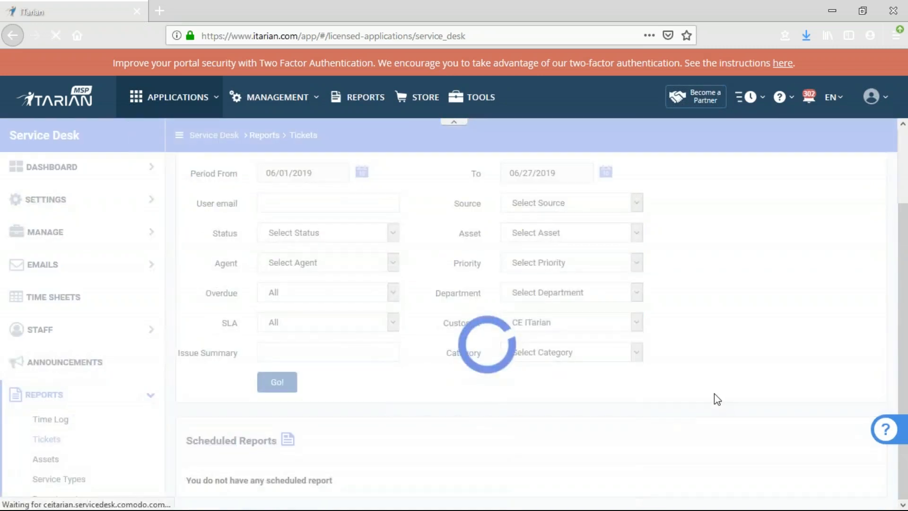
scroll(714, 382, down, 3)
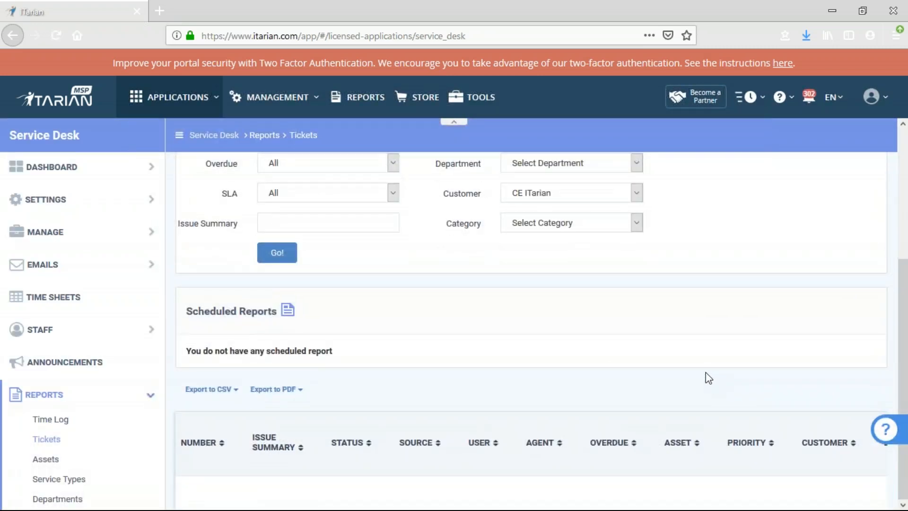
scroll(662, 402, down, 1)
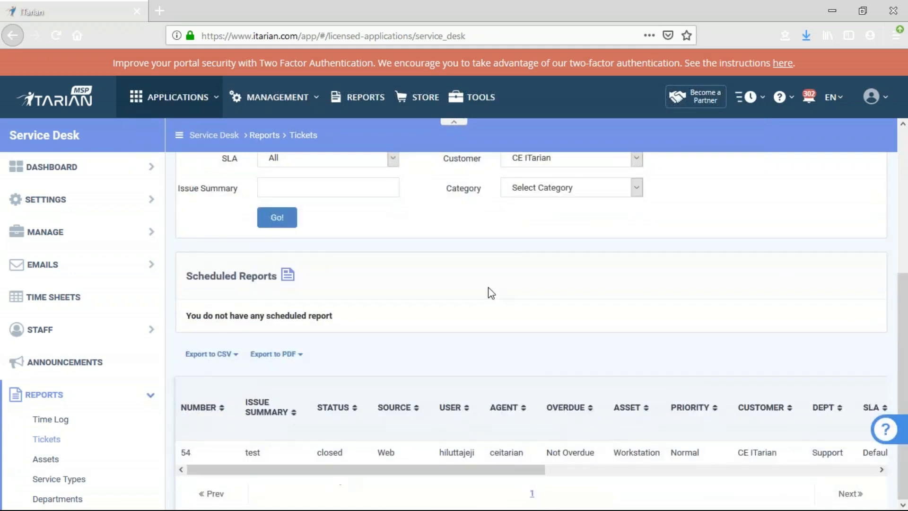
Clear the customer filter, rerun the Tickets report for all customers and review the listed tickets and export options
scroll(520, 331, up, 5)
click(571, 385)
click(572, 404)
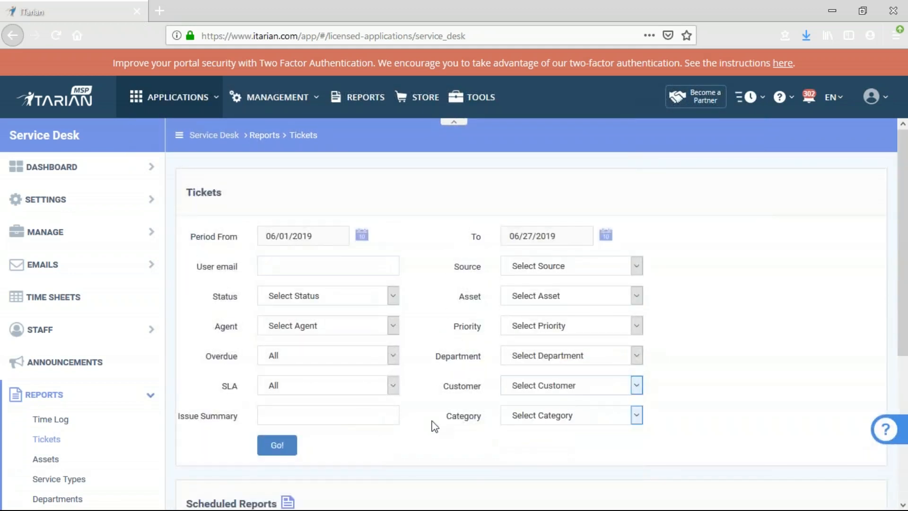
click(277, 444)
scroll(718, 335, down, 5)
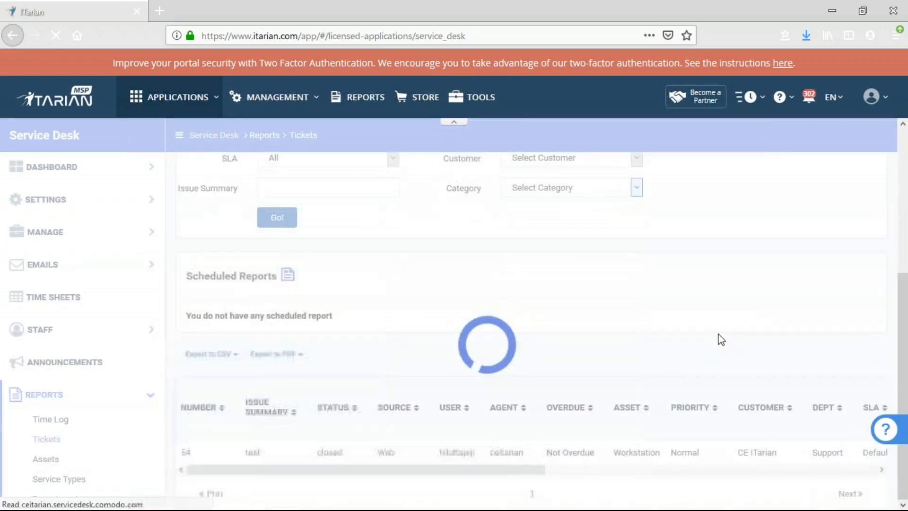
scroll(745, 281, down, 4)
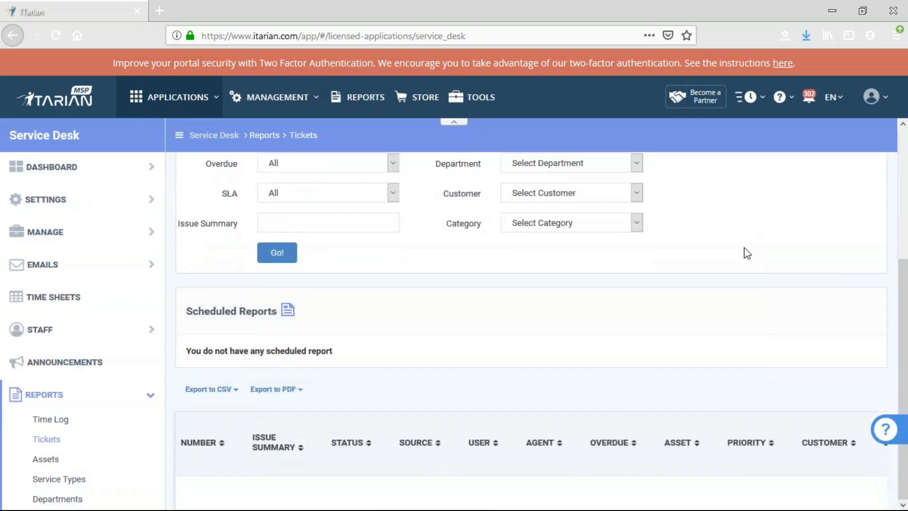
scroll(743, 274, down, 4)
scroll(726, 340, up, 3)
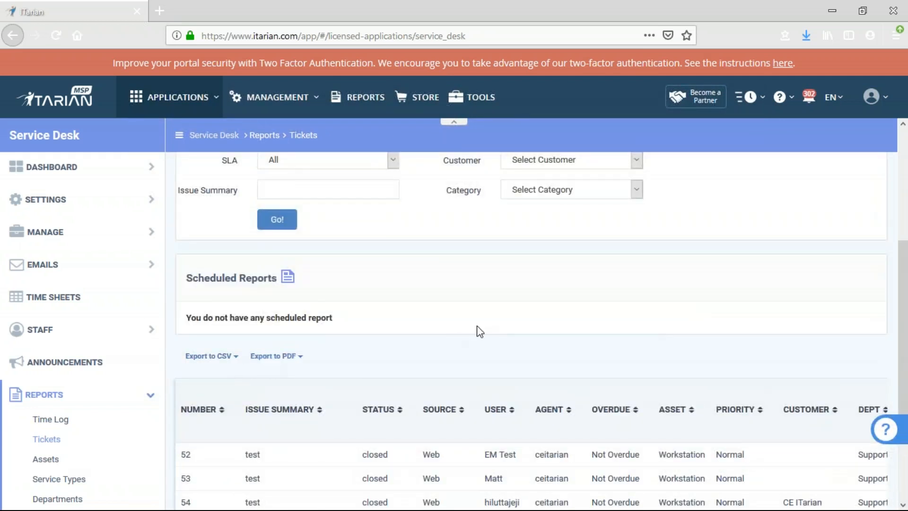
scroll(484, 321, down, 3)
Start a scheduled Tickets report, examine its filter, frequency, period and recipient options, and close it without saving
scroll(416, 354, up, 6)
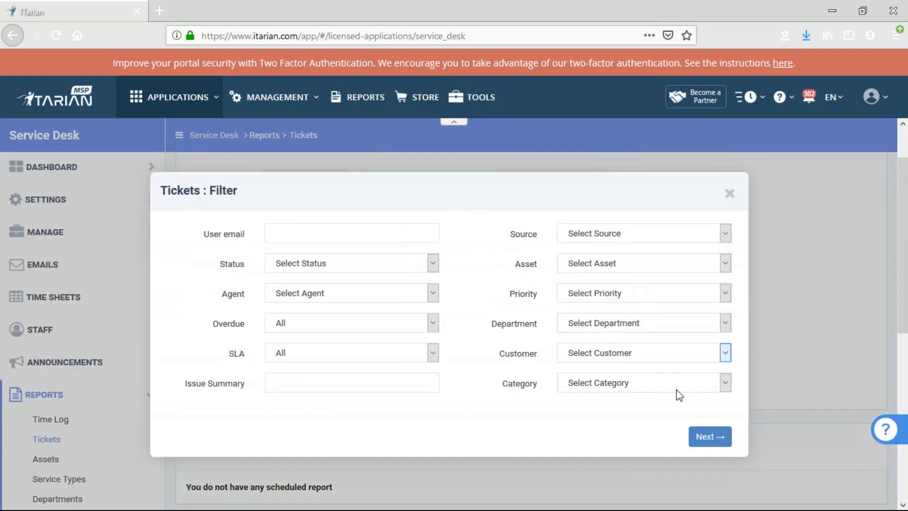
click(717, 433)
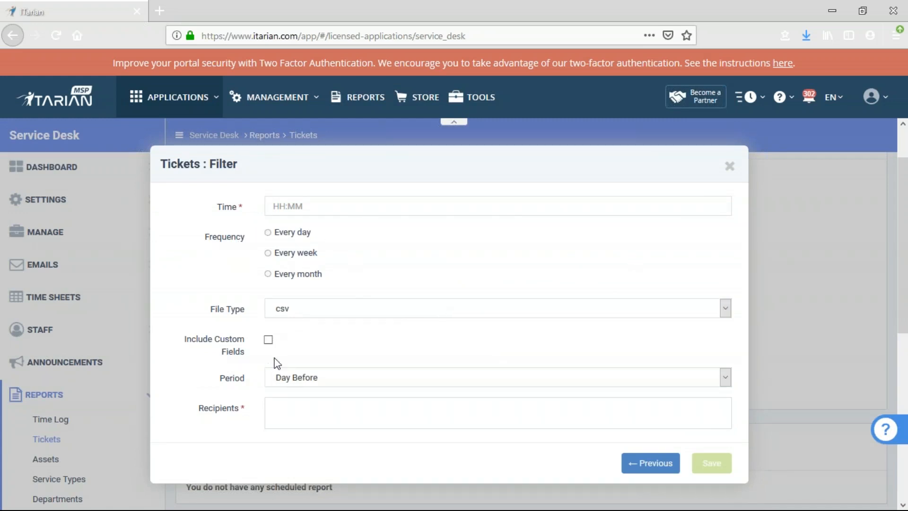
click(328, 376)
click(327, 377)
click(305, 417)
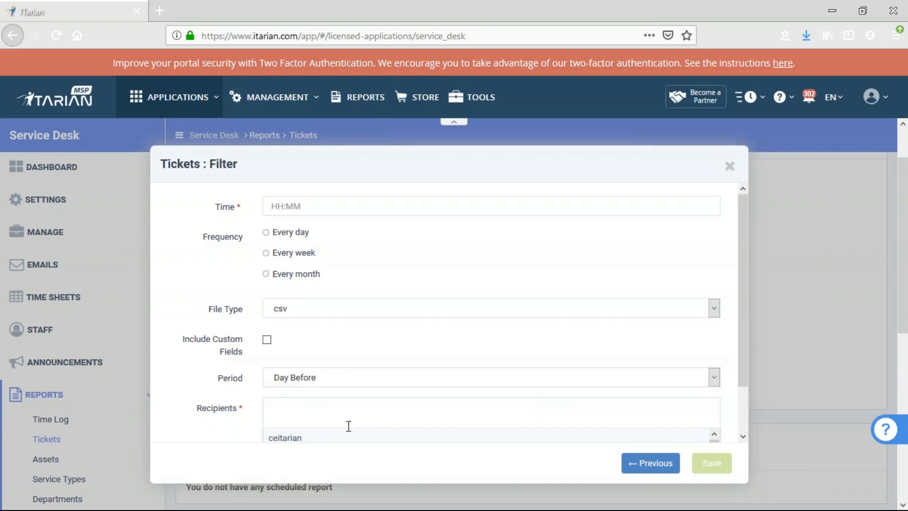
click(199, 441)
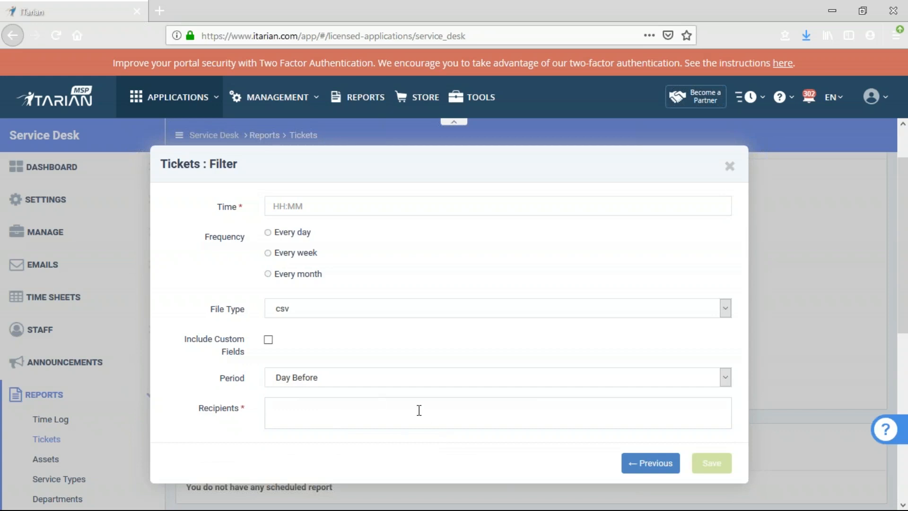
click(730, 167)
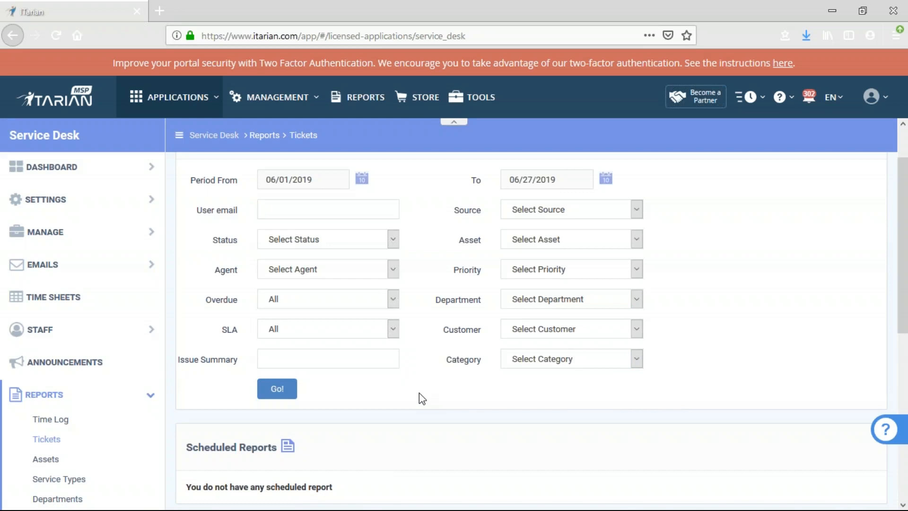
Open the built-in Ticket Details form among the custom forms under Manage and review its fields
click(185, 98)
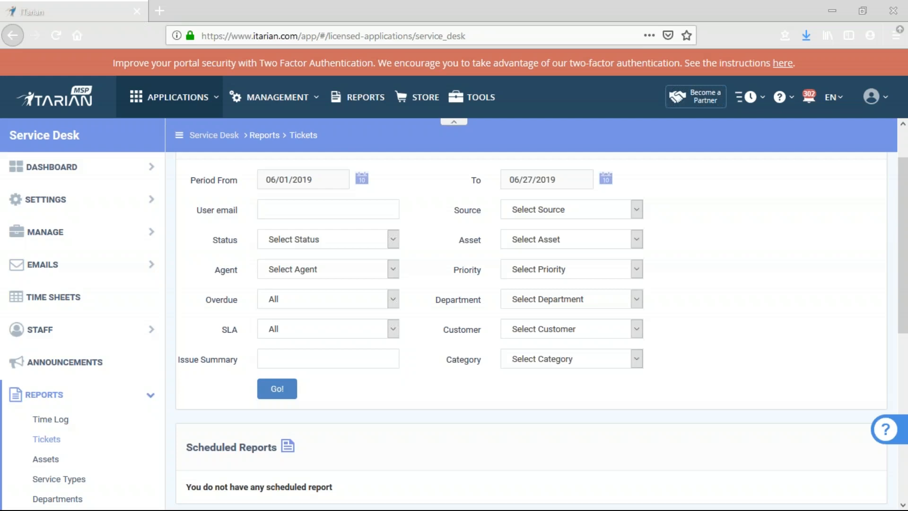
click(73, 395)
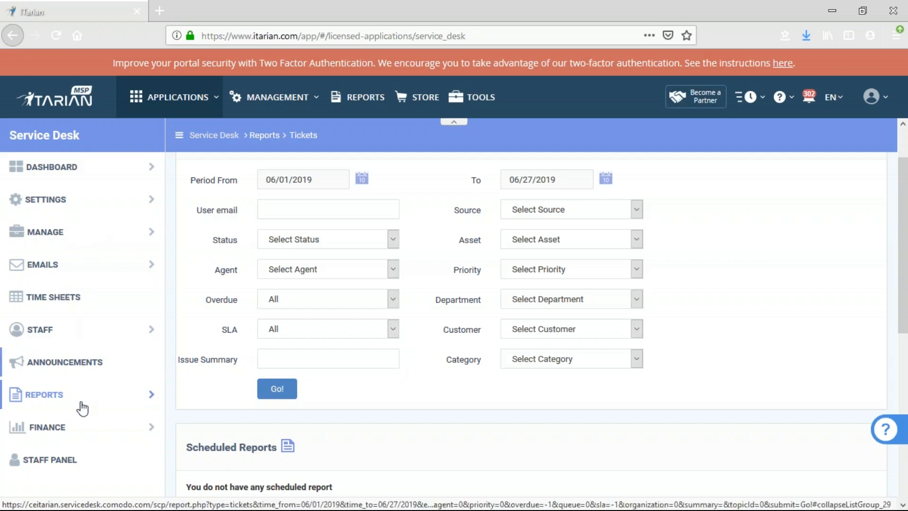
click(57, 235)
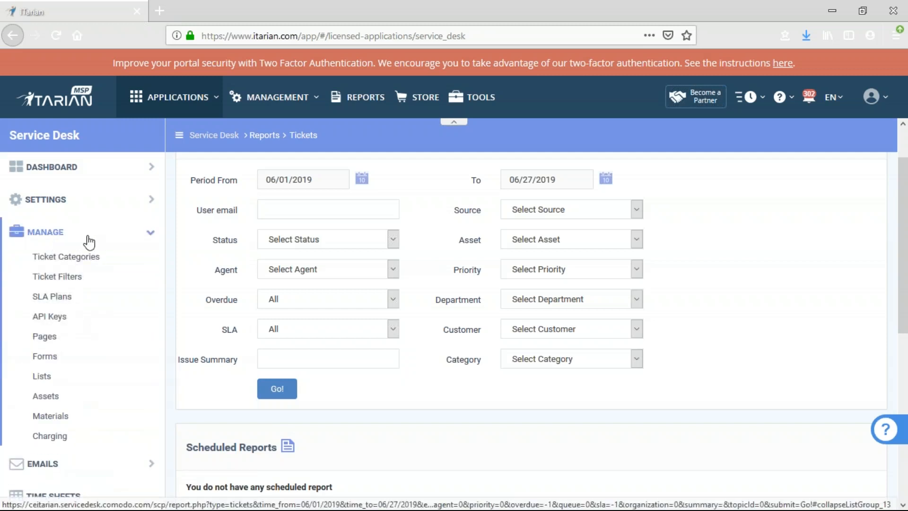
click(53, 363)
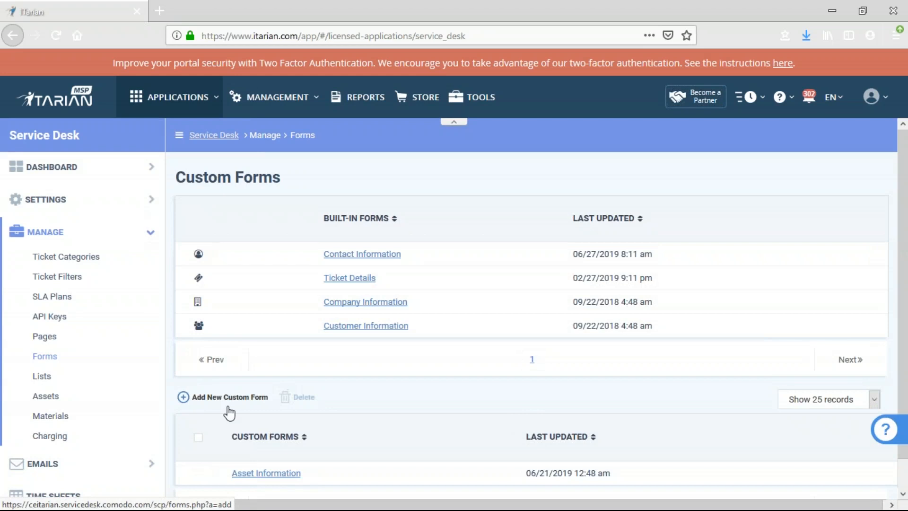
click(358, 280)
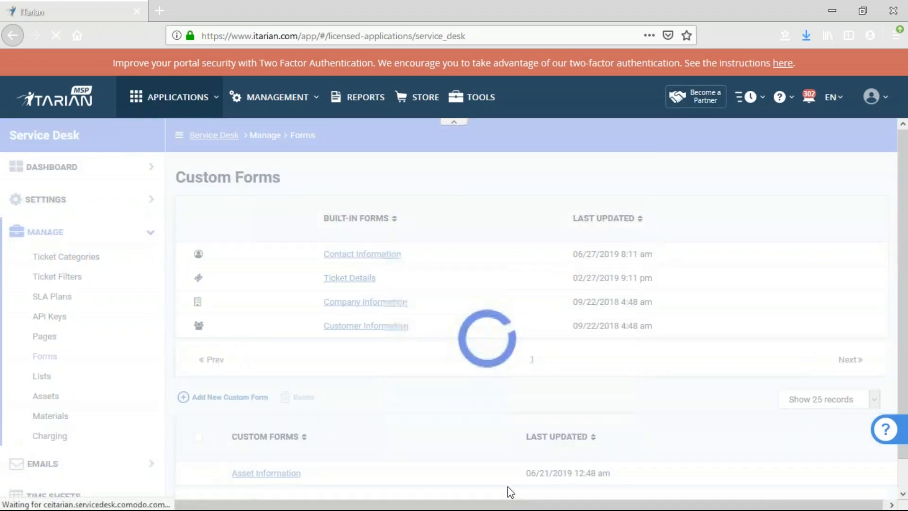
scroll(425, 337, down, 10)
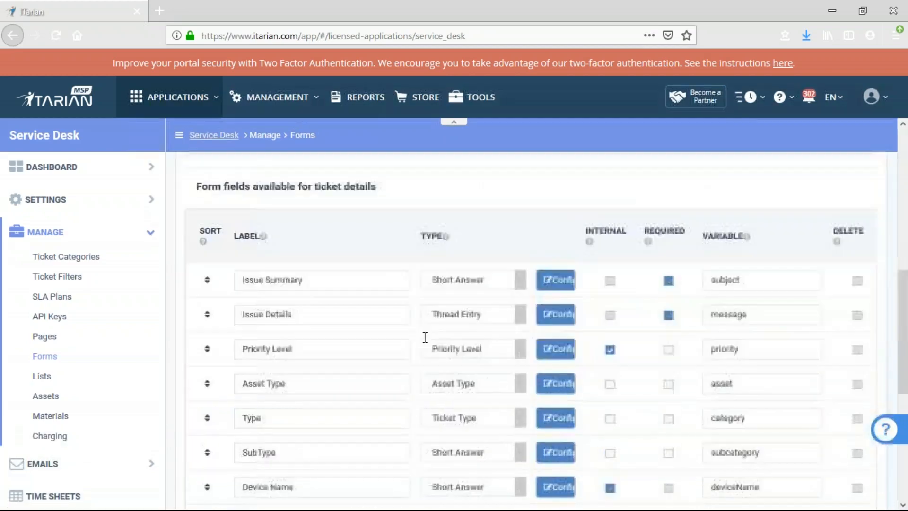
scroll(433, 320, up, 10)
Open the support center site ceitarian.servicedesk.itarian.com in a new browser tab
click(156, 8)
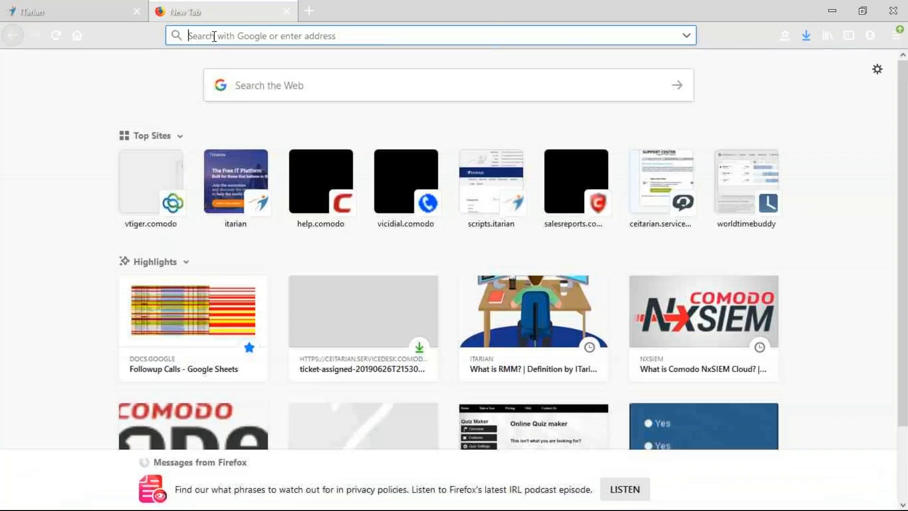
text(ceitarian-msp.cmdm.comodo.com/)
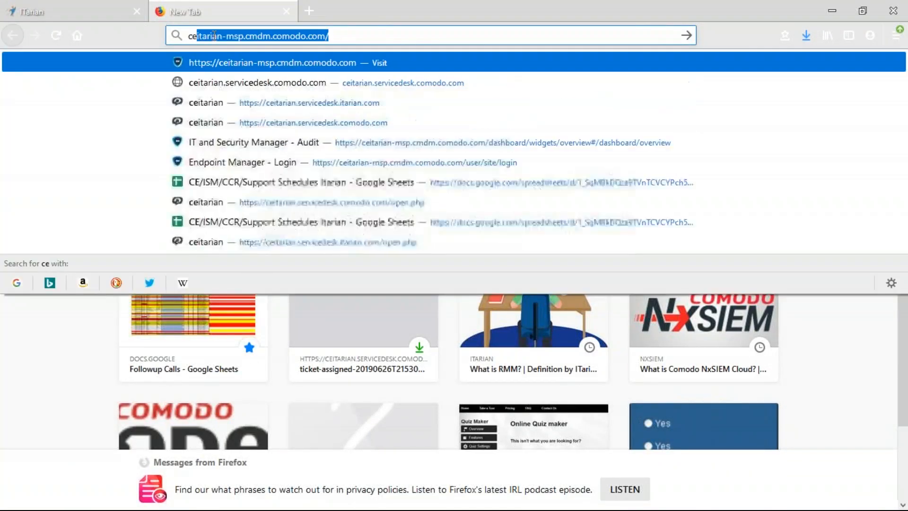
key(Down)
key(Down)
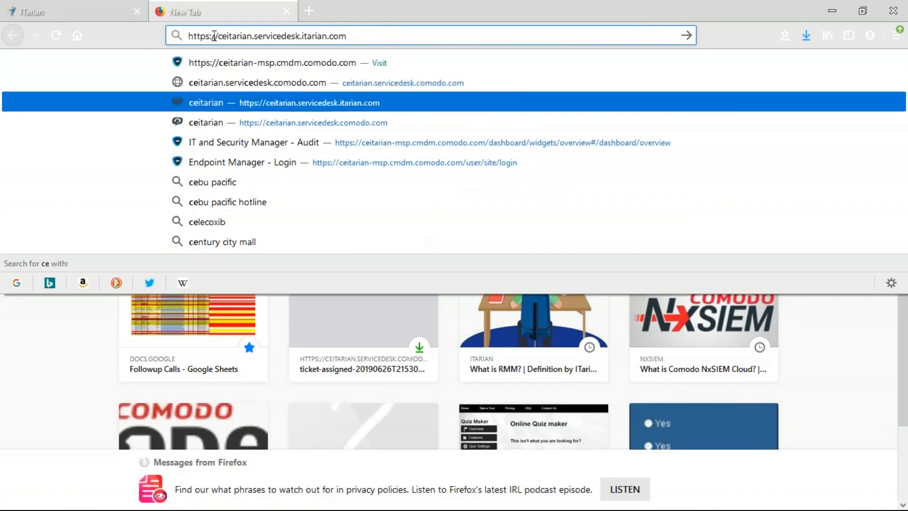
key(Return)
click(224, 38)
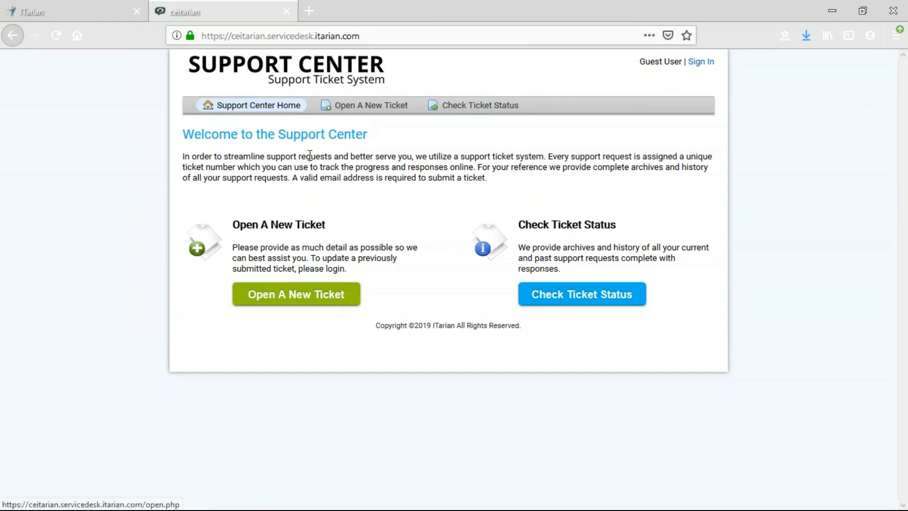
Look over the support center's welcome text, open the new ticket page and compare it with the Ticket Details custom form
drag(368, 134, 179, 137)
drag(488, 183, 185, 166)
click(354, 167)
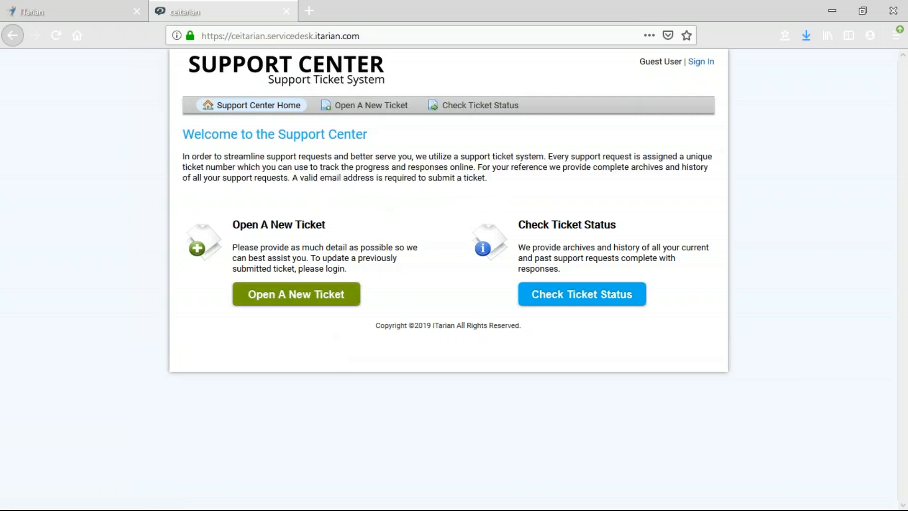
click(115, 8)
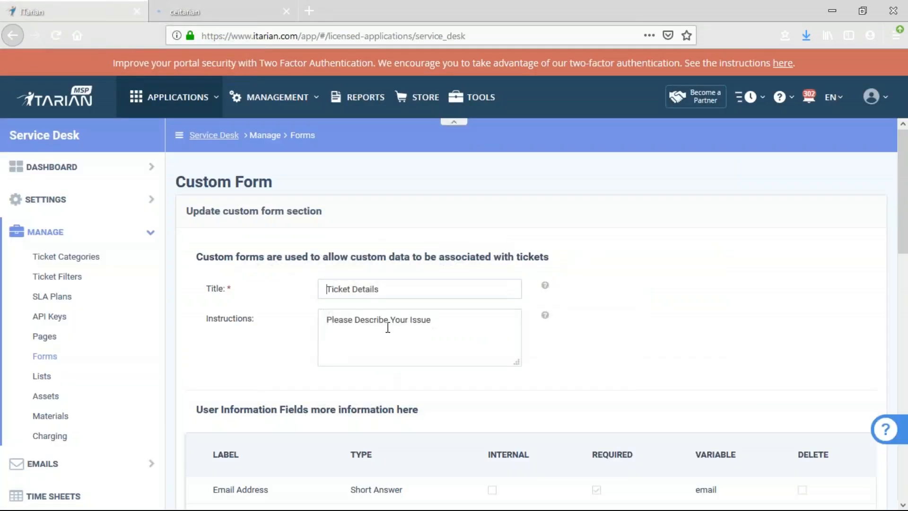
click(209, 8)
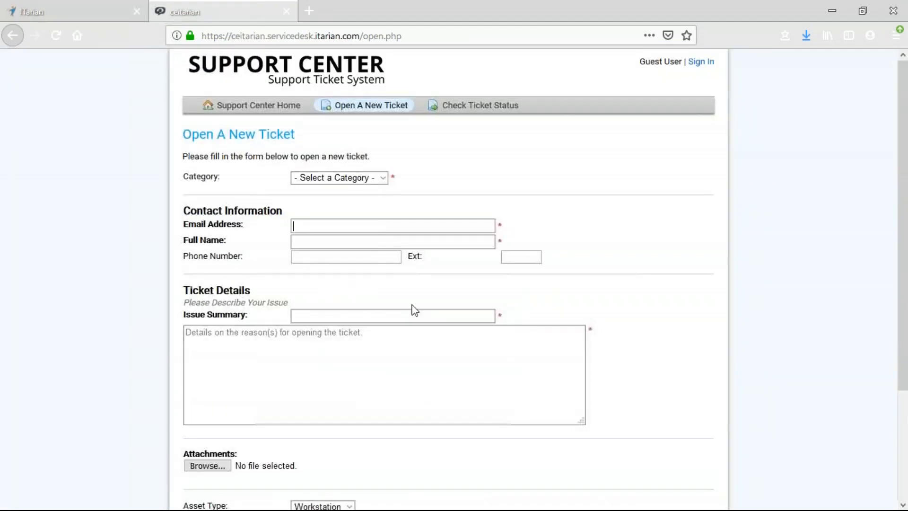
Check the new ticket page's extra fields, then make New Field required in the Ticket Details custom form and save the changes
scroll(413, 311, down, 3)
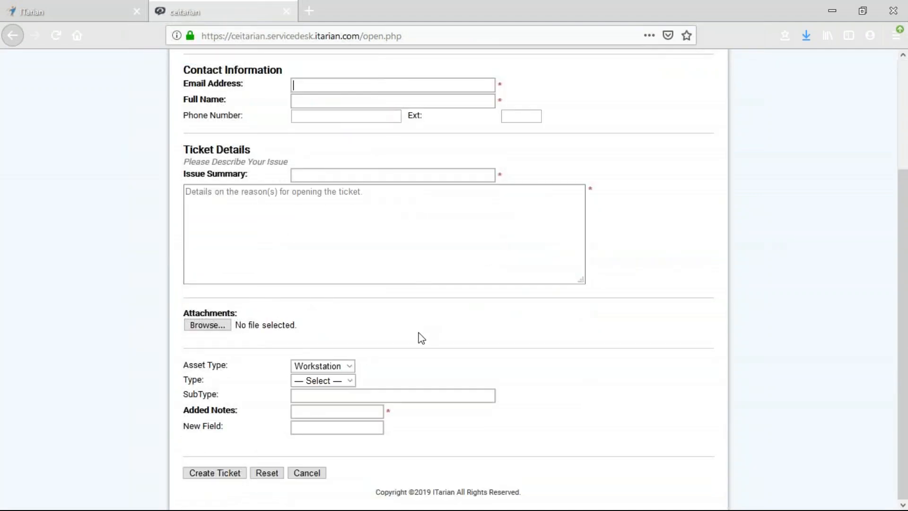
click(329, 428)
click(126, 6)
scroll(401, 389, down, 10)
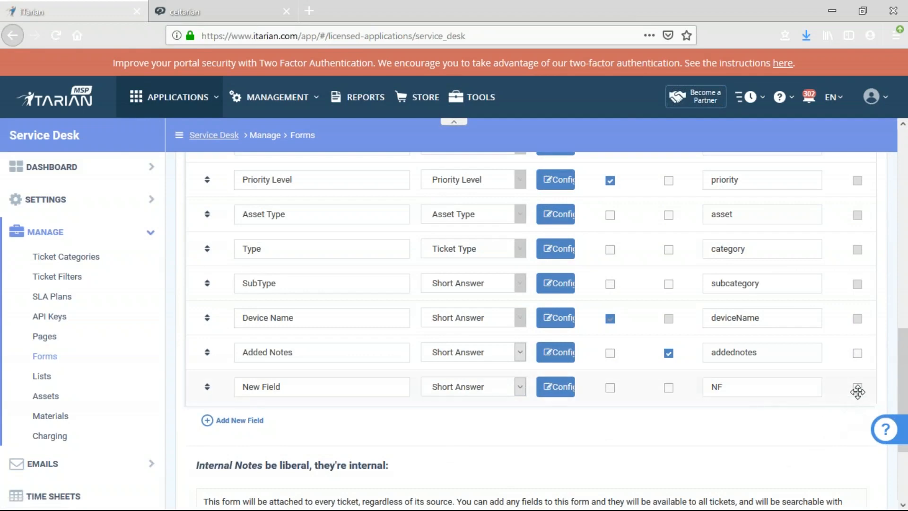
scroll(858, 391, up, 10)
scroll(723, 365, down, 8)
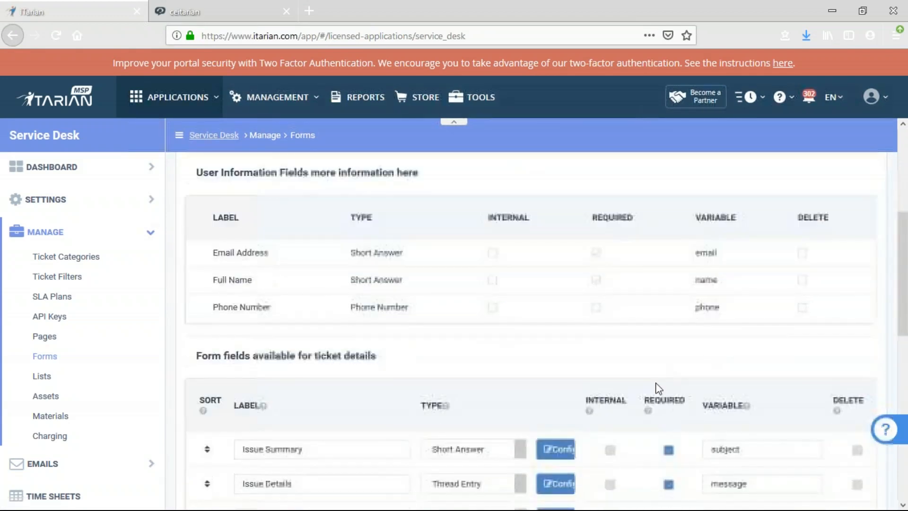
scroll(680, 396, down, 2)
click(669, 385)
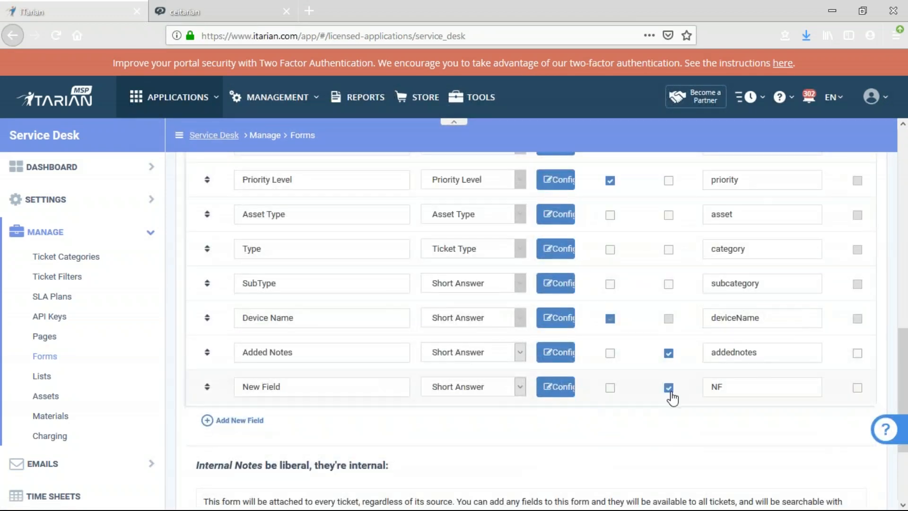
scroll(600, 416, down, 1)
scroll(300, 442, down, 3)
click(237, 481)
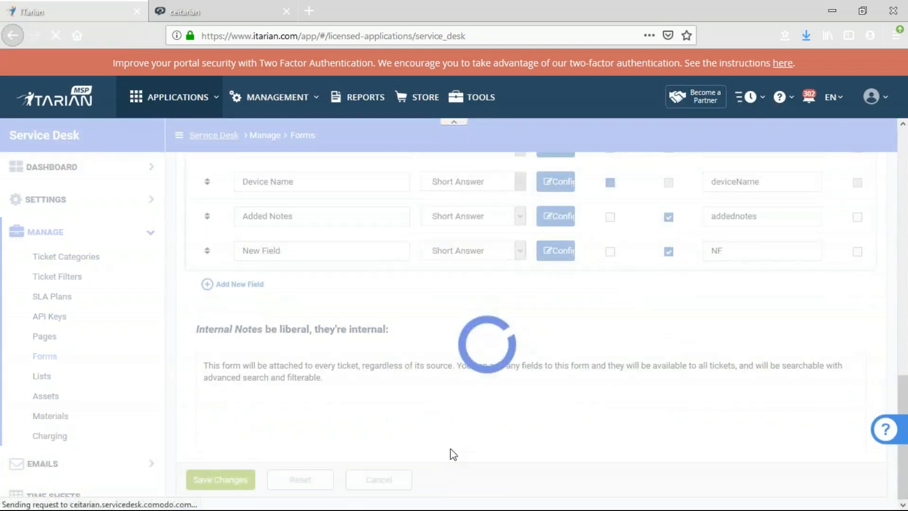
Reload the support center's new ticket page and check whether New Field is marked as required
click(183, 10)
scroll(362, 237, up, 3)
click(348, 35)
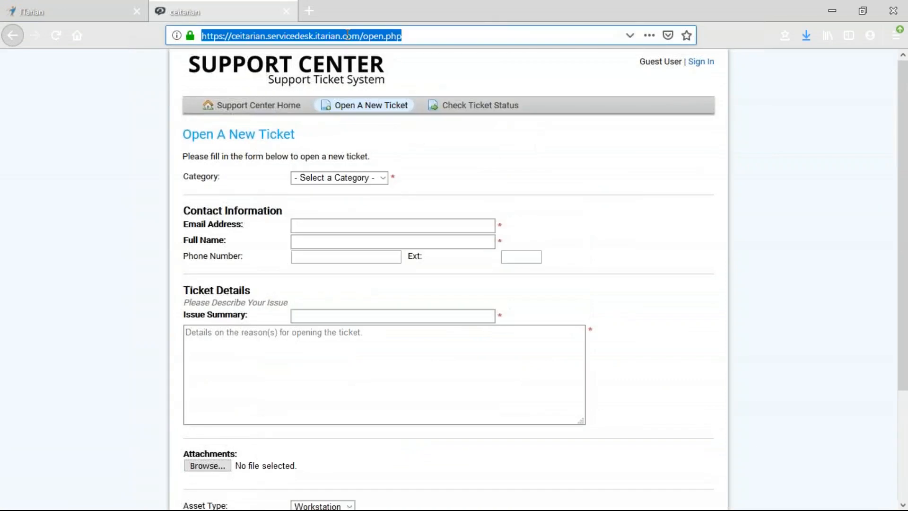
key(Return)
scroll(397, 161, down, 5)
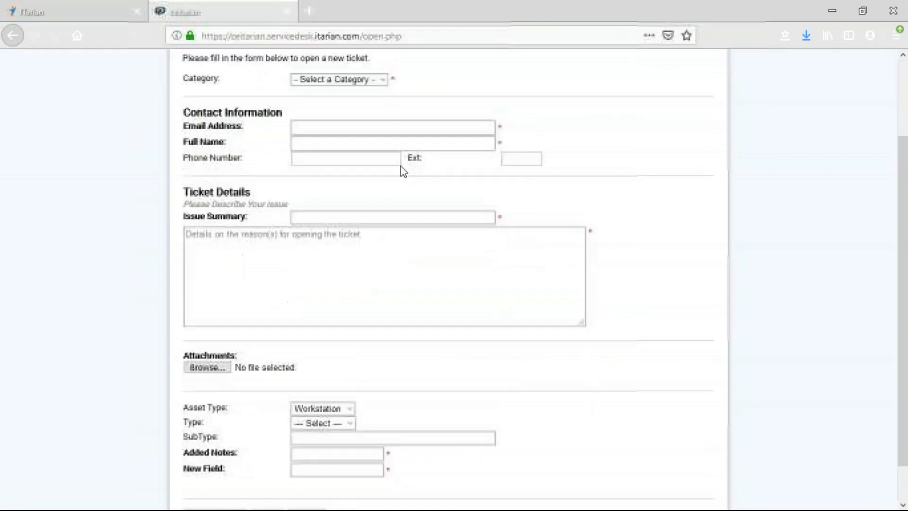
click(356, 36)
key(Return)
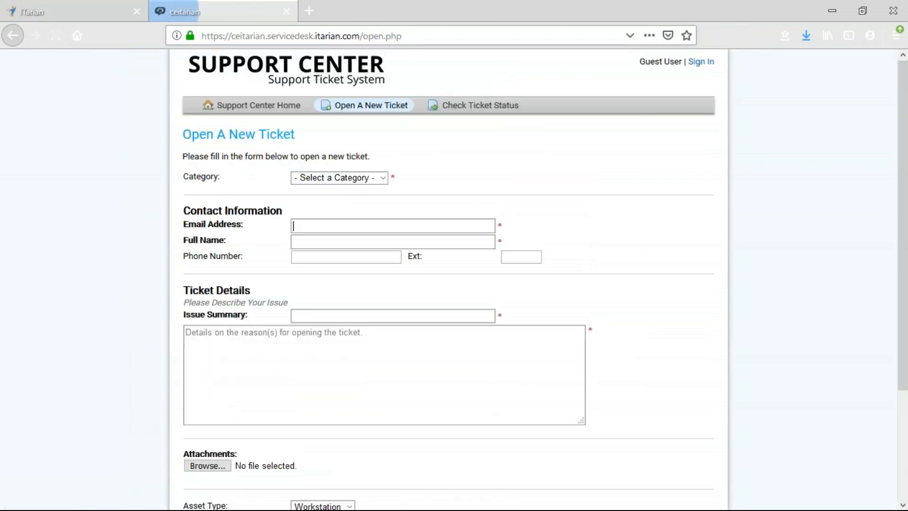
scroll(419, 127, down, 5)
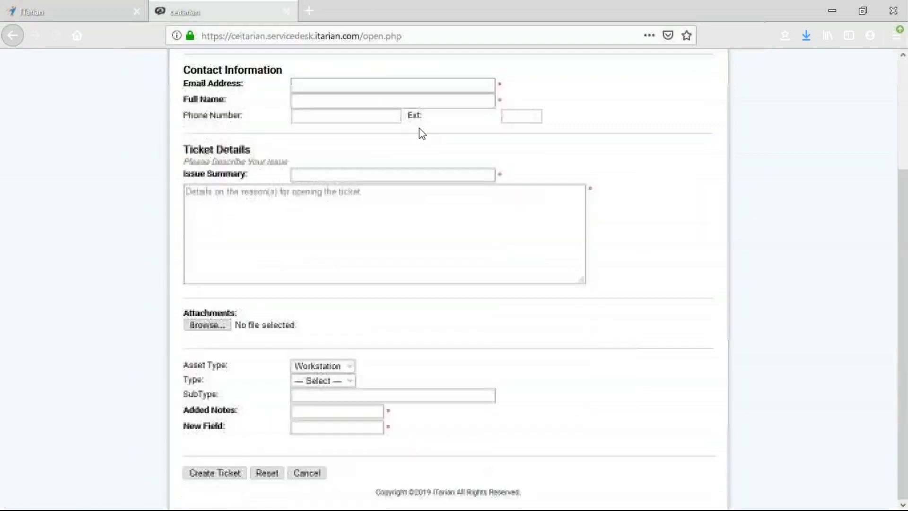
double_click(388, 429)
click(406, 435)
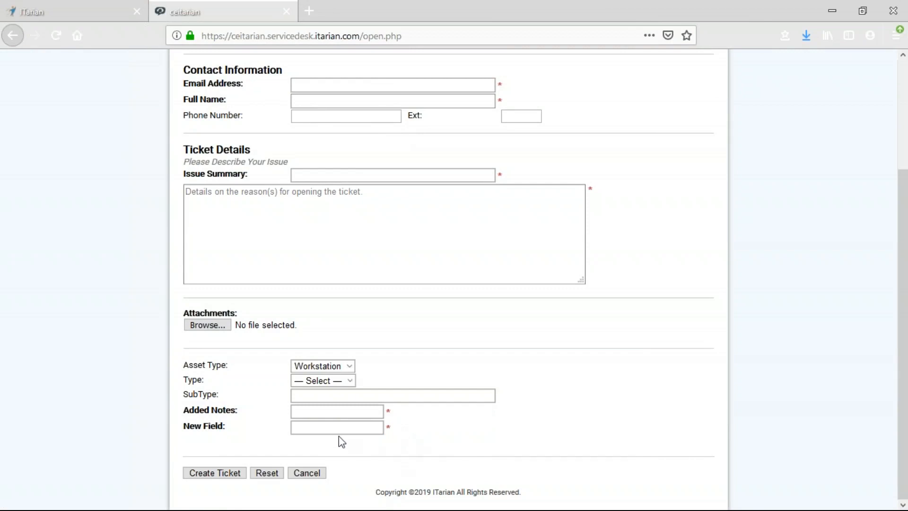
click(346, 423)
click(371, 411)
Set the ticket category to Report a Problem with subcategory Asset Issue, and review the Asset Information fields
scroll(371, 412, up, 3)
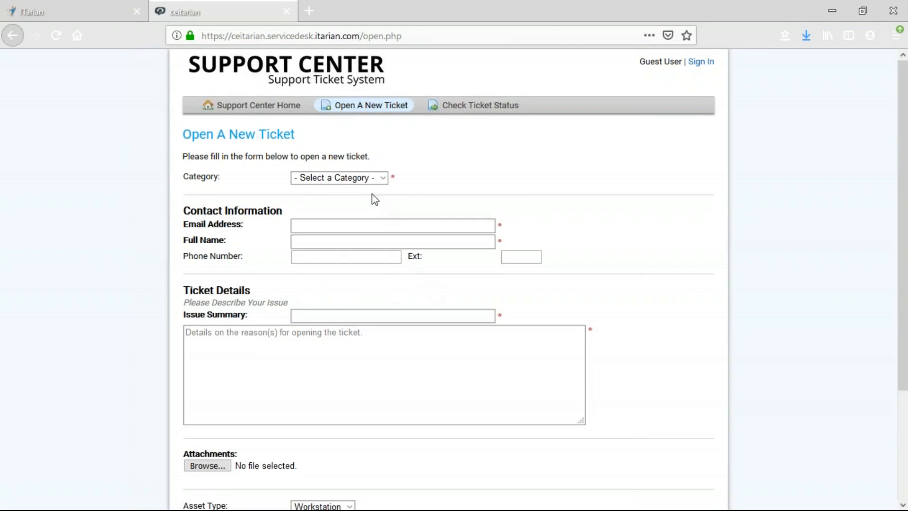
click(366, 182)
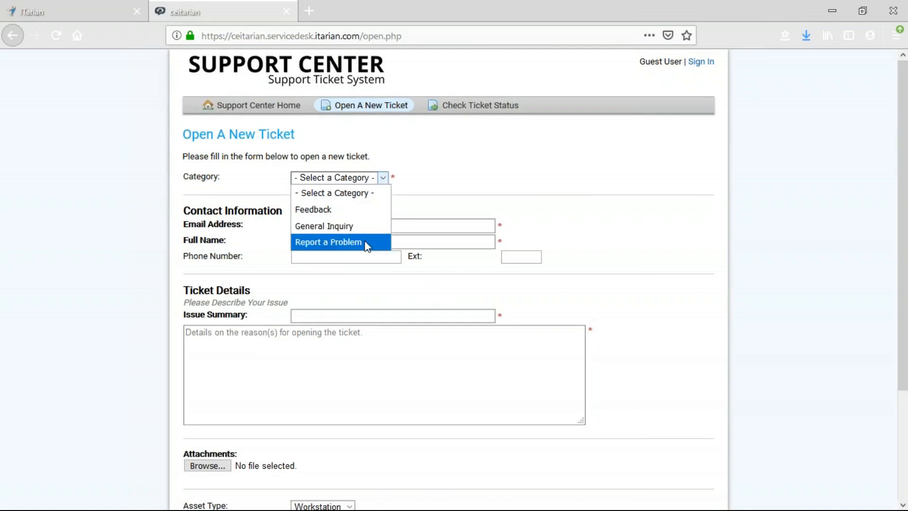
click(365, 241)
click(362, 193)
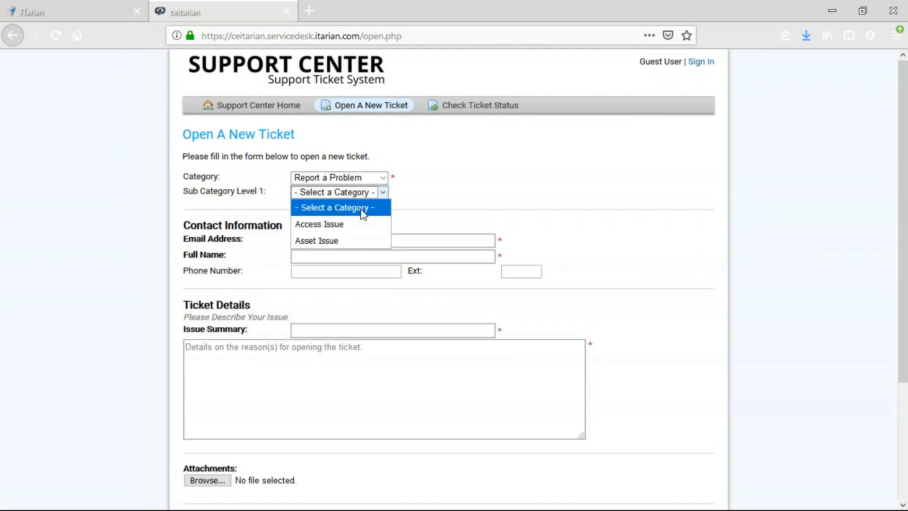
click(368, 241)
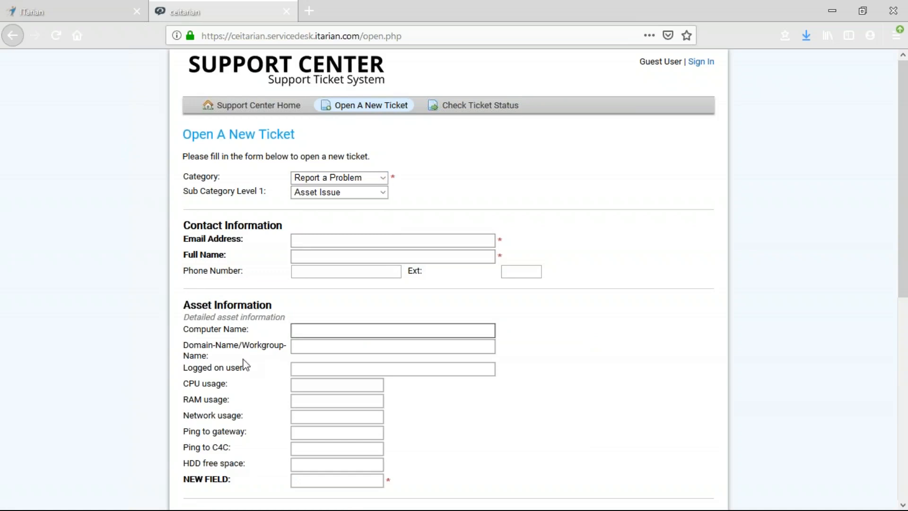
drag(186, 304, 427, 453)
scroll(428, 453, down, 1)
scroll(426, 416, down, 2)
click(427, 383)
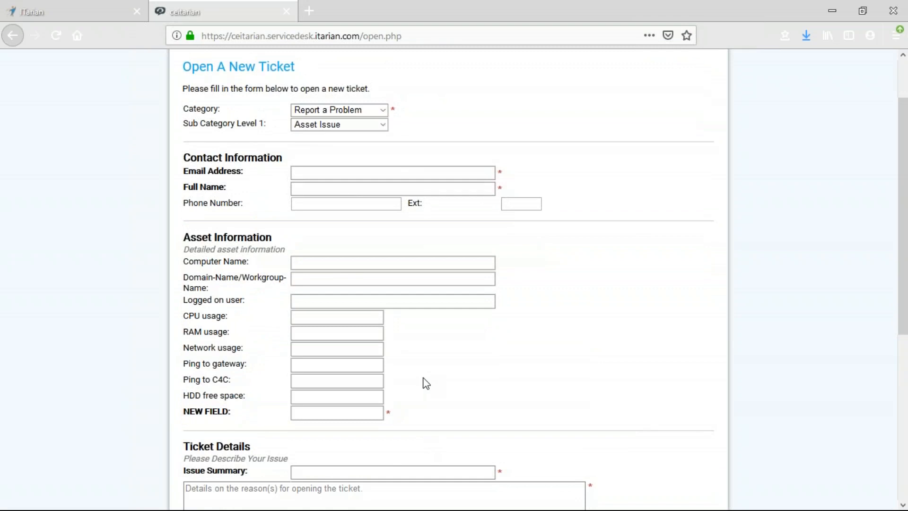
Open the Asset Issue ticket category in Service Desk and examine its details and the available custom form choices
click(97, 13)
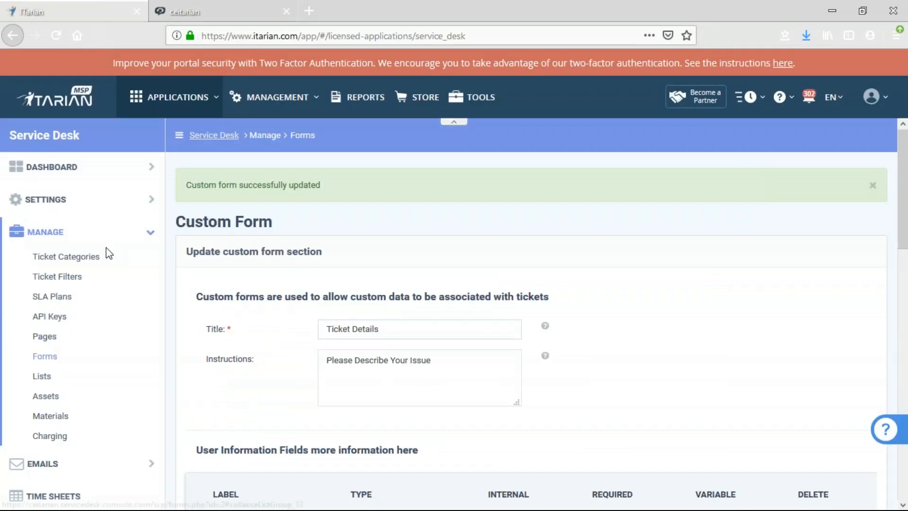
click(66, 258)
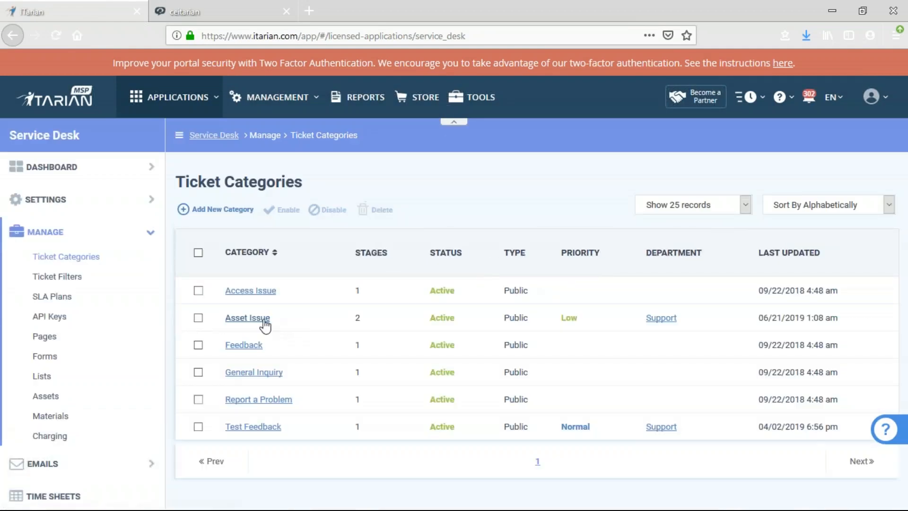
click(240, 325)
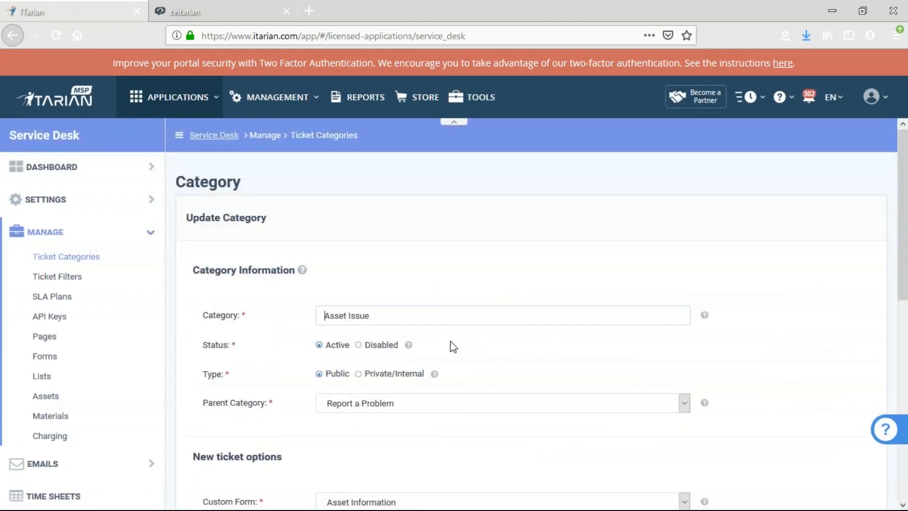
drag(376, 315, 309, 321)
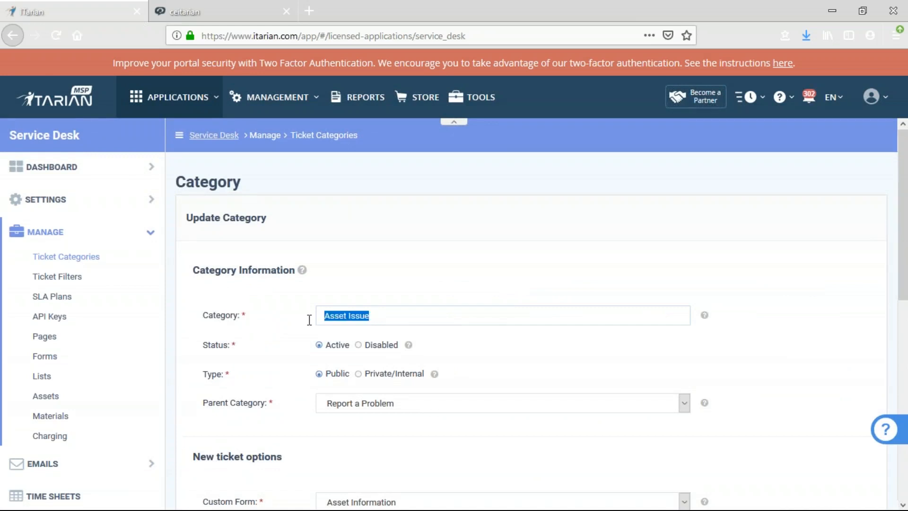
click(364, 279)
scroll(371, 279, down, 3)
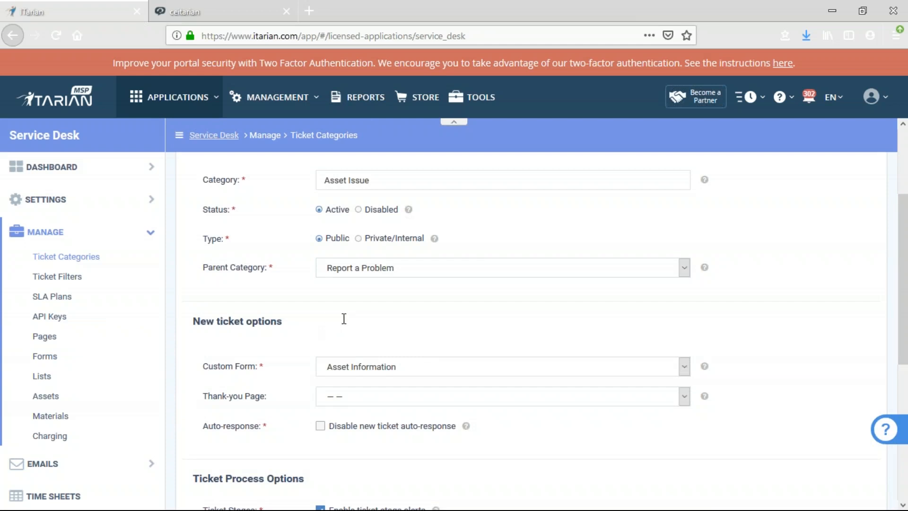
scroll(343, 318, down, 3)
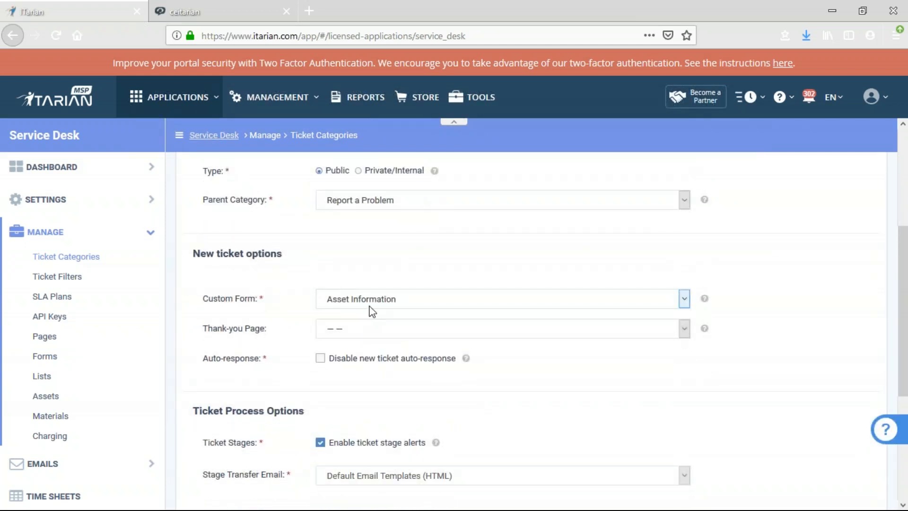
click(371, 305)
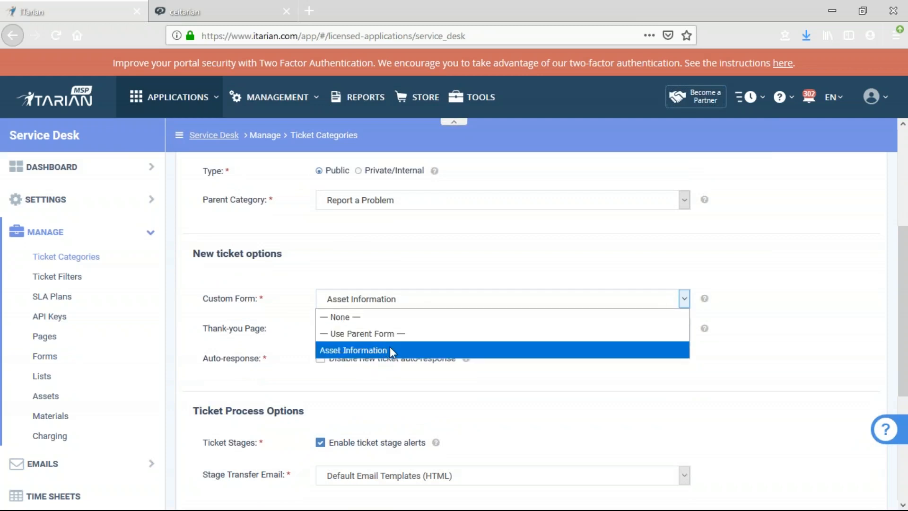
click(385, 264)
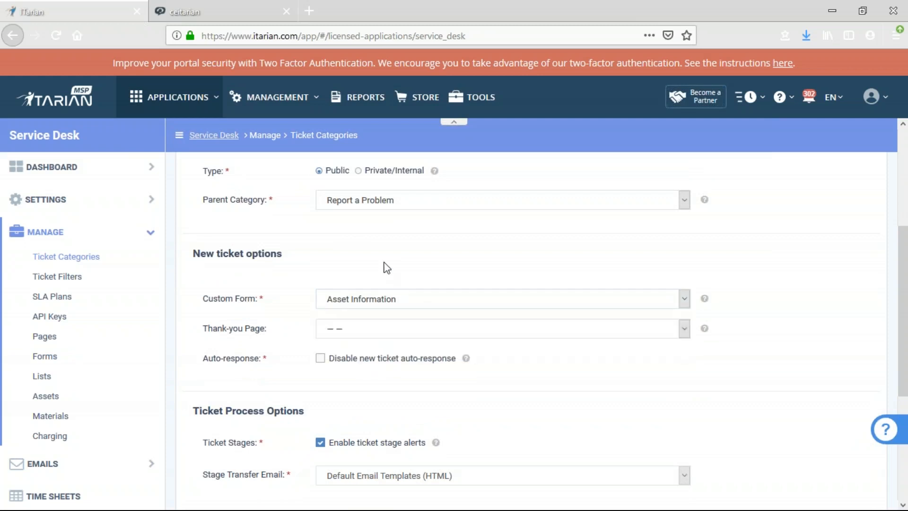
Open the Service Desk Forms page in a new browser tab, locate the Asset Information form and open a blank new custom form
right_click(53, 359)
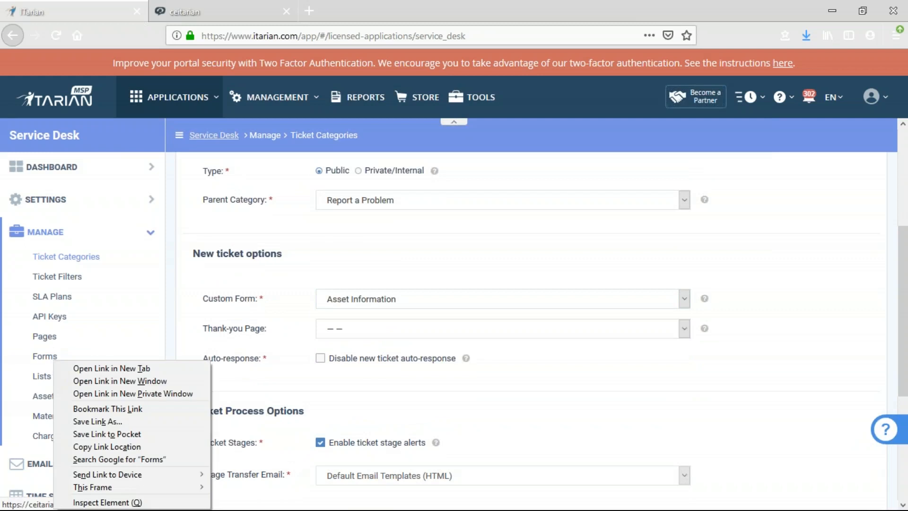
click(112, 368)
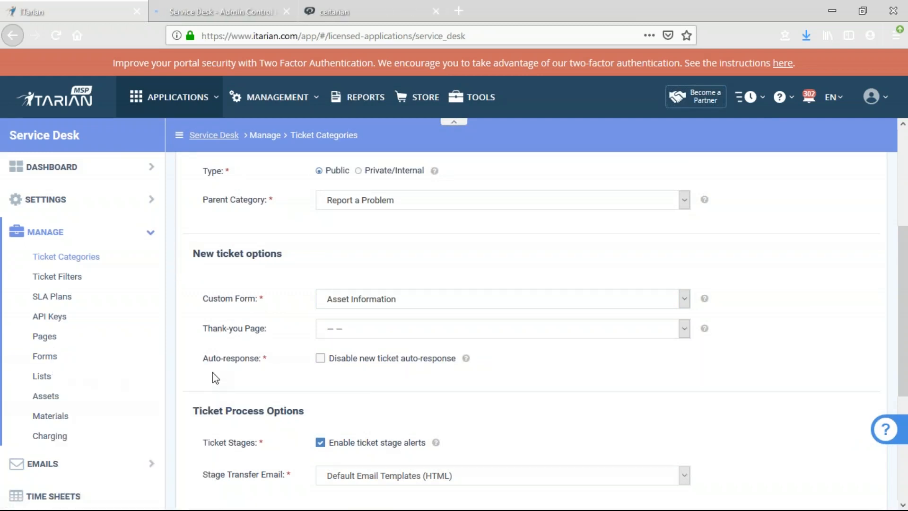
click(211, 11)
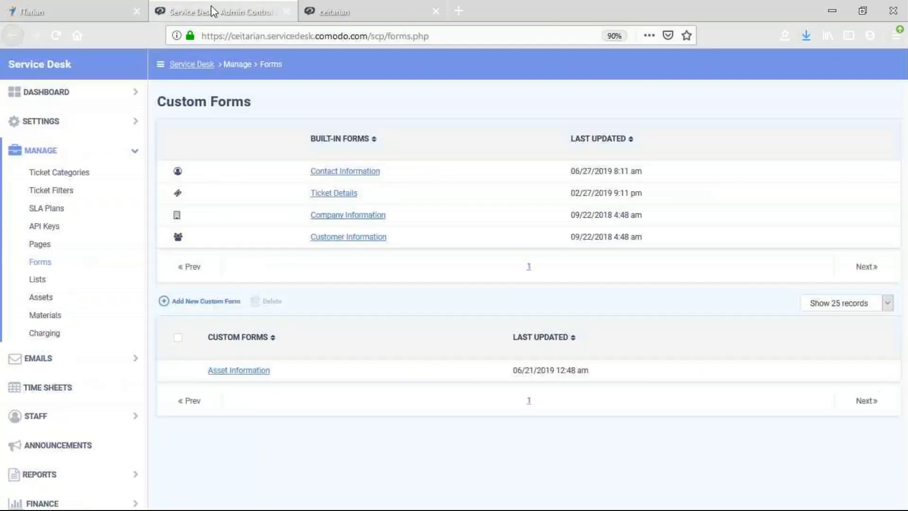
click(360, 8)
click(258, 9)
drag(290, 372, 211, 379)
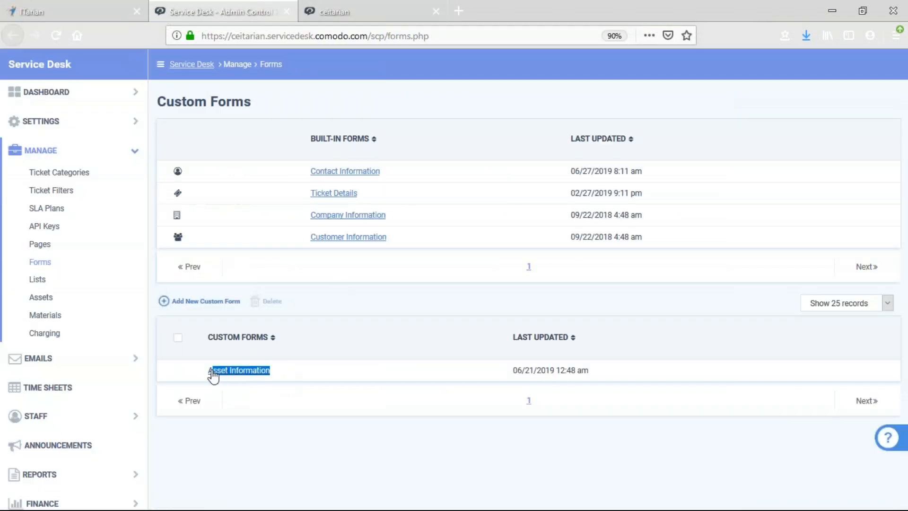
click(204, 302)
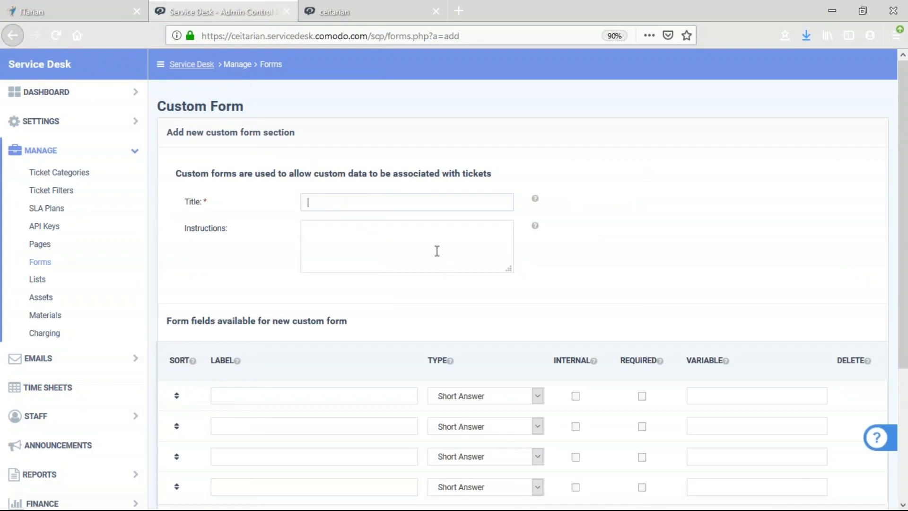
Return to the Asset Issue category and review its new ticket options, process options and ticket stages
click(83, 10)
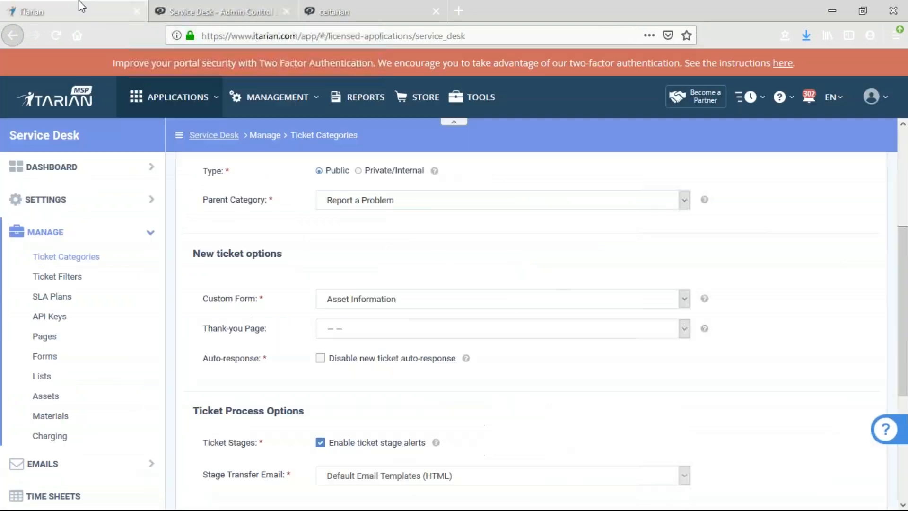
scroll(450, 359, down, 3)
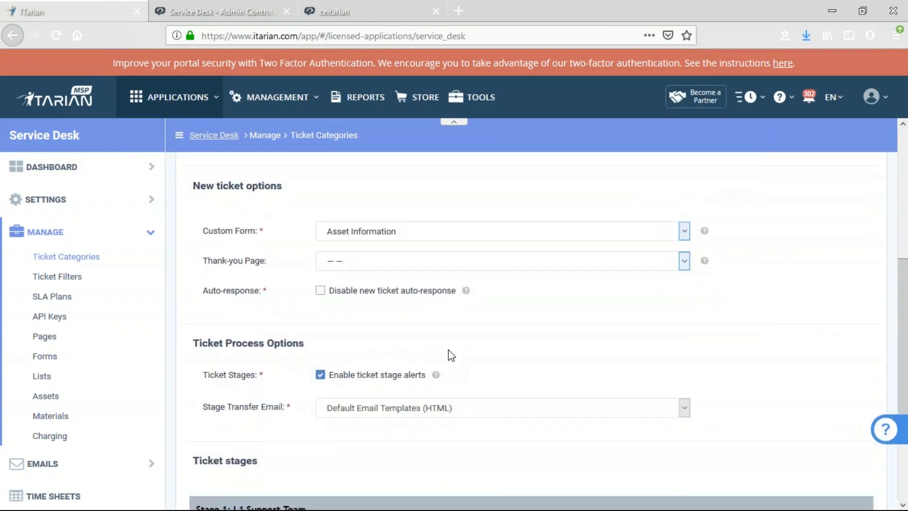
scroll(447, 353, down, 6)
scroll(447, 354, up, 10)
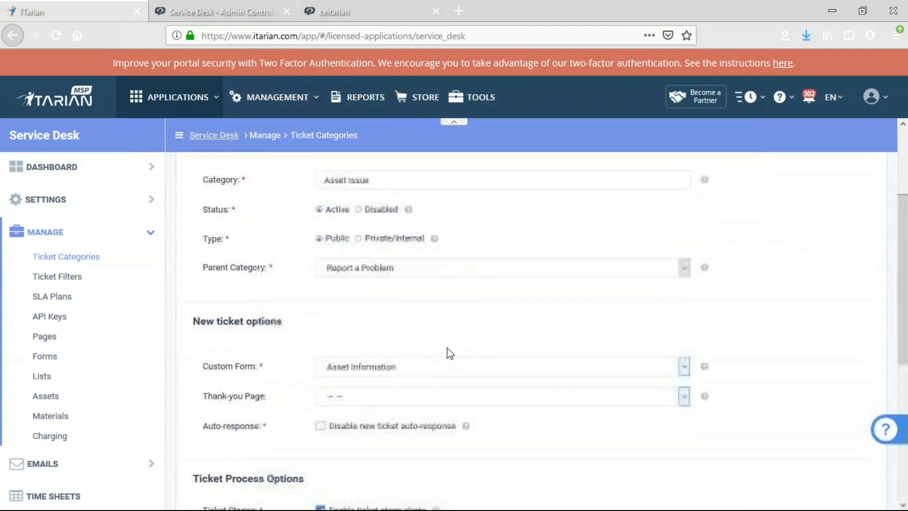
Look over the support center's ticket form for Asset Issue again, then go back to the Asset Issue category page
click(229, 5)
click(335, 10)
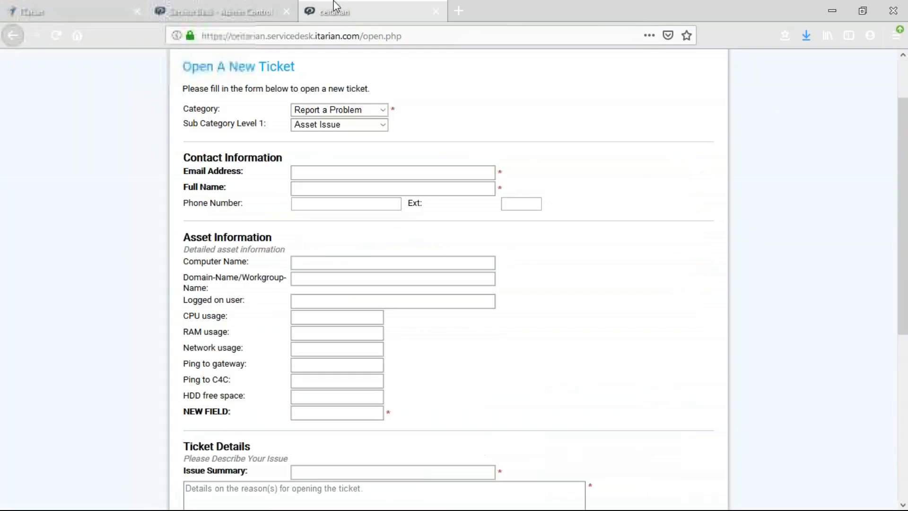
click(382, 111)
click(381, 113)
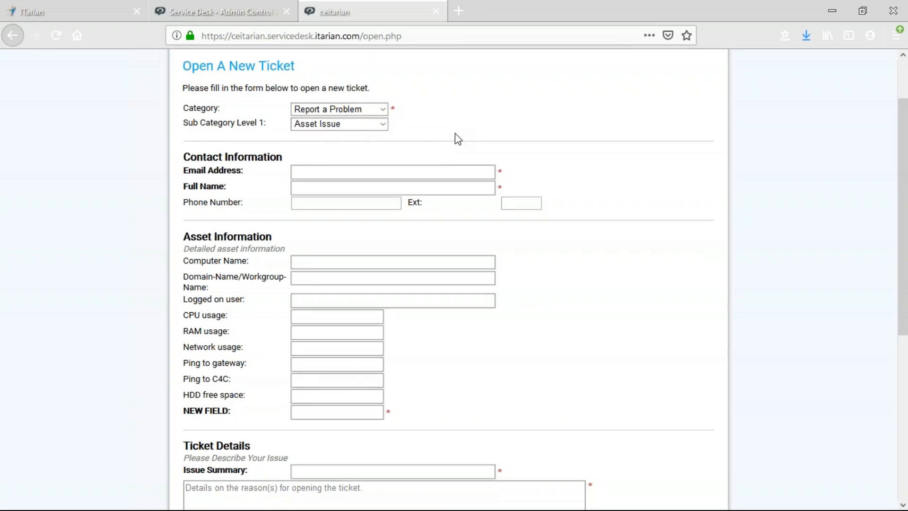
scroll(458, 138, down, 5)
scroll(458, 138, up, 6)
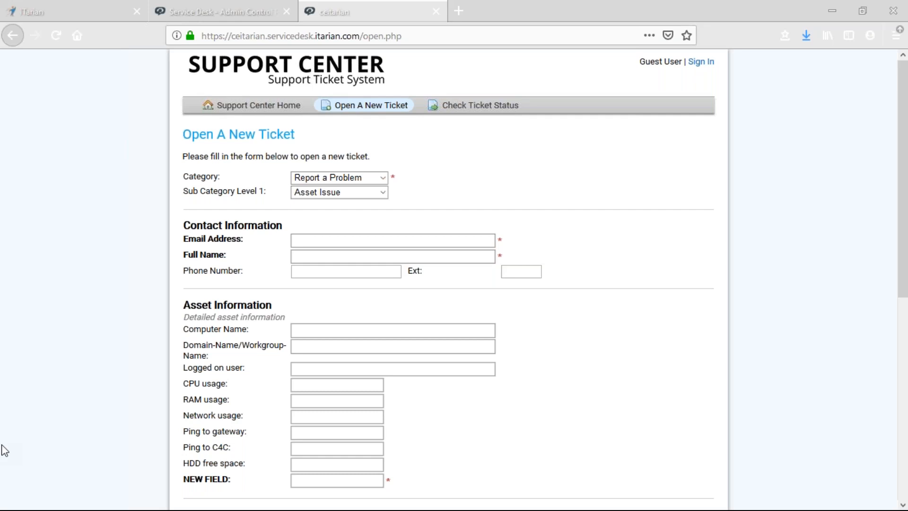
click(212, 11)
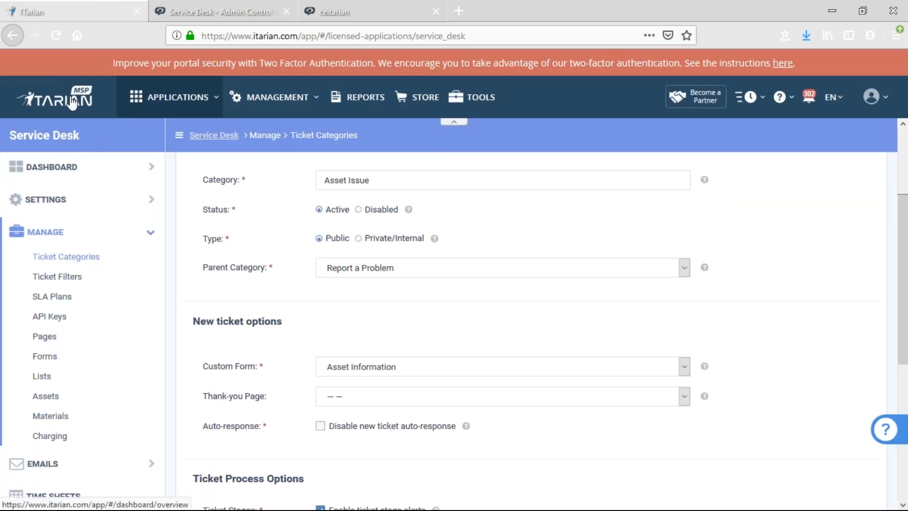
Open the Device List in Endpoint Manager and select the ToniDEMO-PC device for remote control
click(150, 101)
click(147, 126)
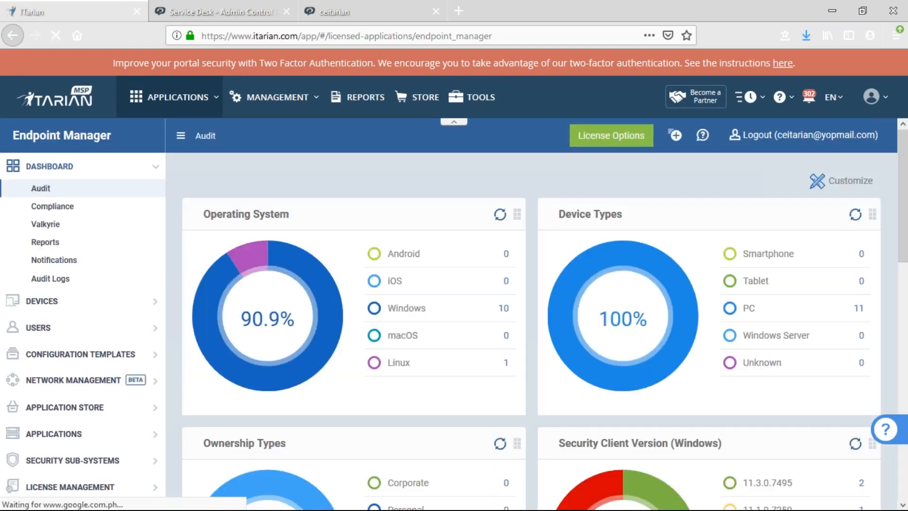
click(47, 302)
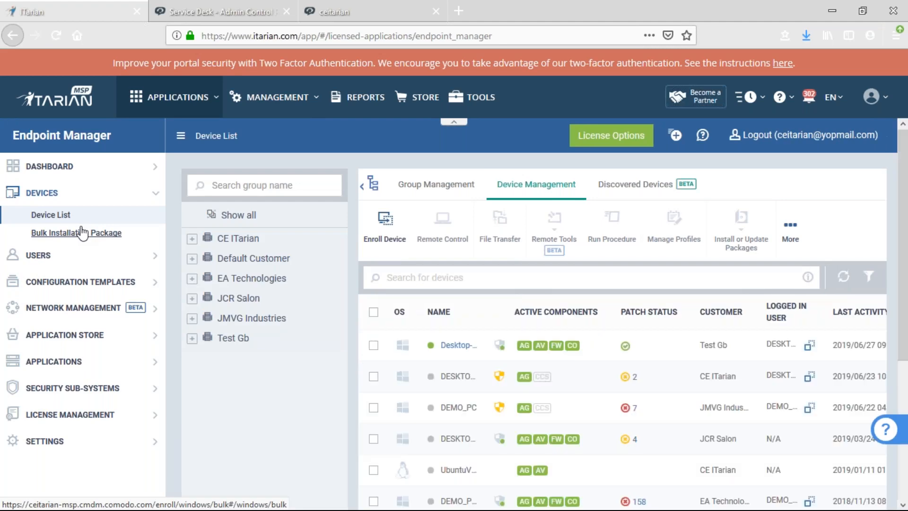
scroll(492, 382, down, 3)
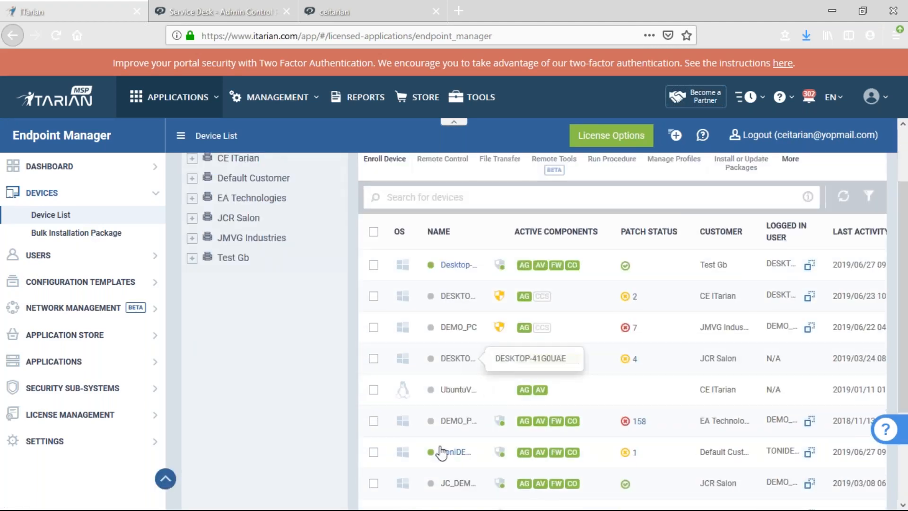
click(373, 452)
scroll(384, 453, up, 3)
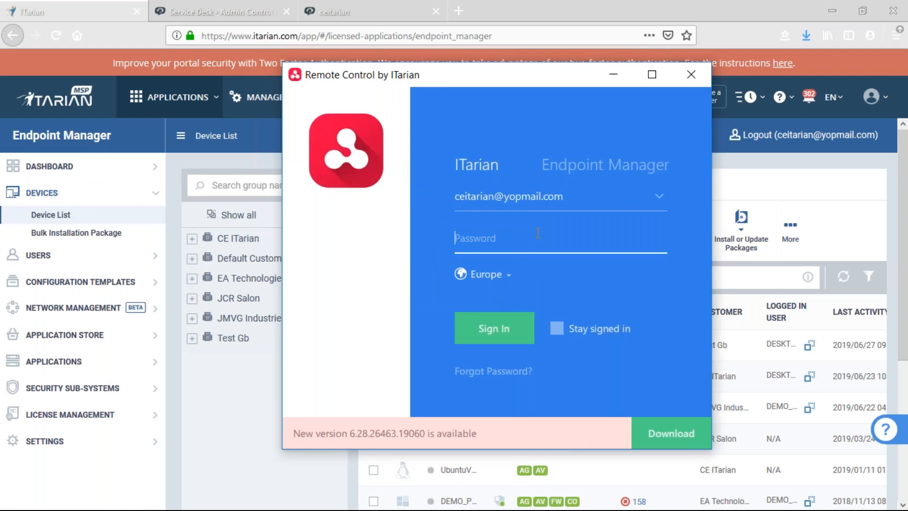
Sign in to the Remote Control by ITarian application with the account password
text(••••••••)
key(BackSpace)
key(BackSpace)
key(BackSpace)
key(BackSpace)
key(BackSpace)
key(BackSpace)
key(BackSpace)
key(BackSpace)
text(•)
key(BackSpace)
text(••••••••••••)
click(492, 334)
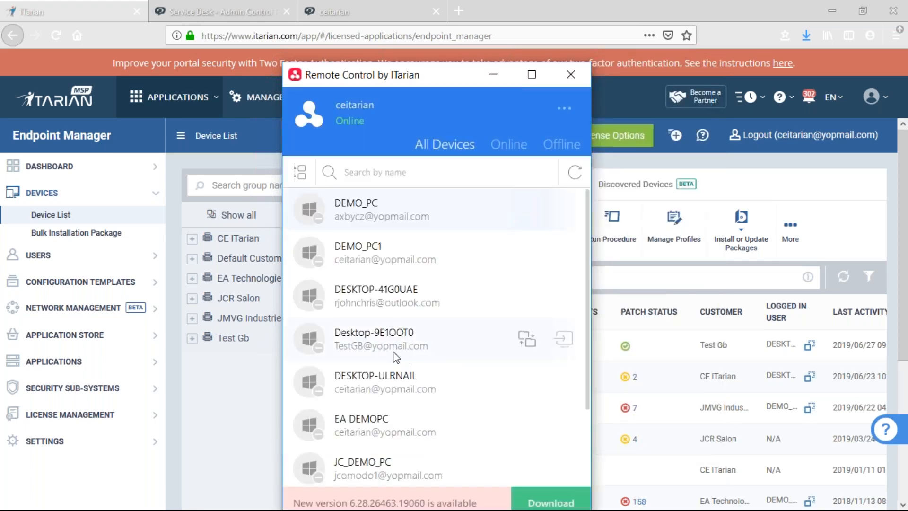
Start a file transfer session with ToniDEMO-PC, check the options for the local Documents and Settings folder, and close the session
drag(447, 76, 573, 16)
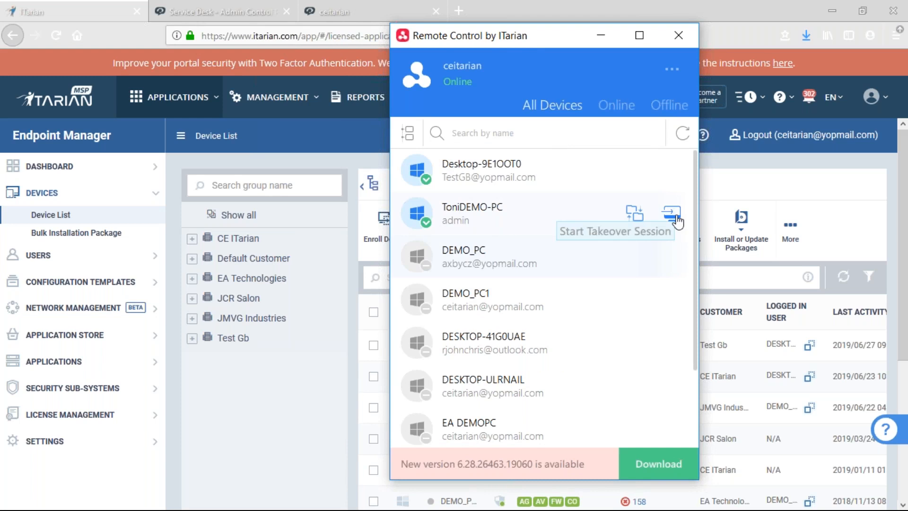
click(636, 220)
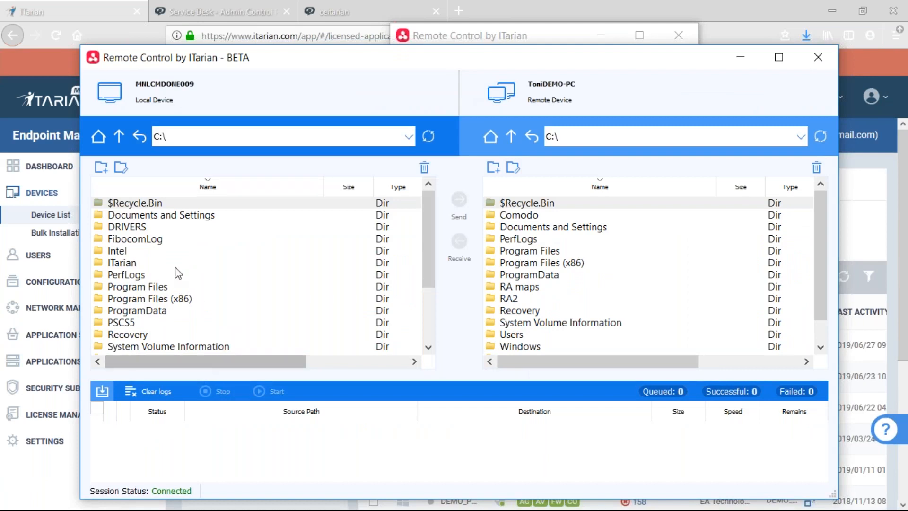
right_click(163, 218)
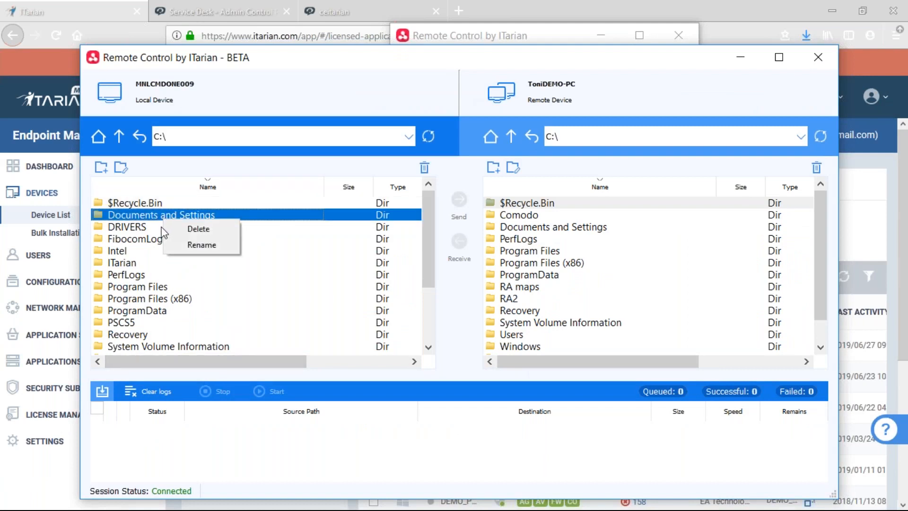
click(148, 217)
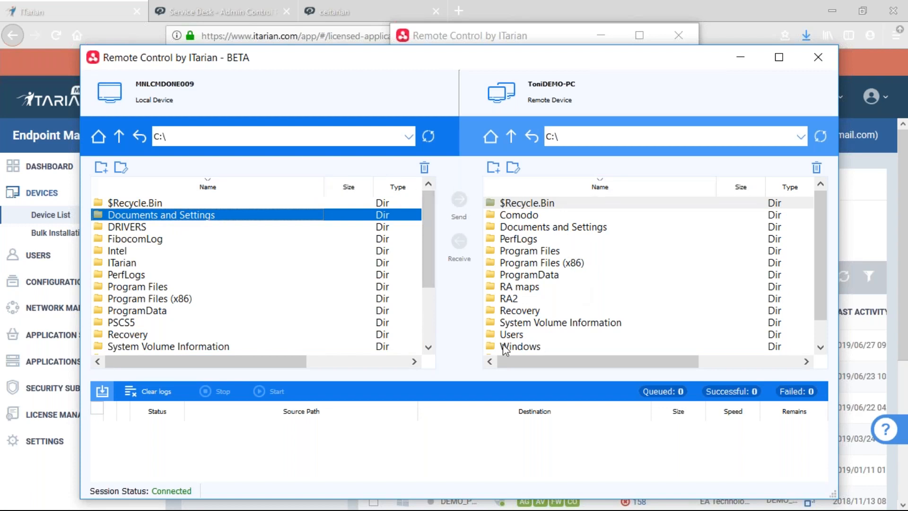
click(816, 57)
Launch Process Explorer for ToniDEMO-PC from Endpoint Manager, connect to the remote host, and close the Remote Control application
drag(567, 38, 138, 49)
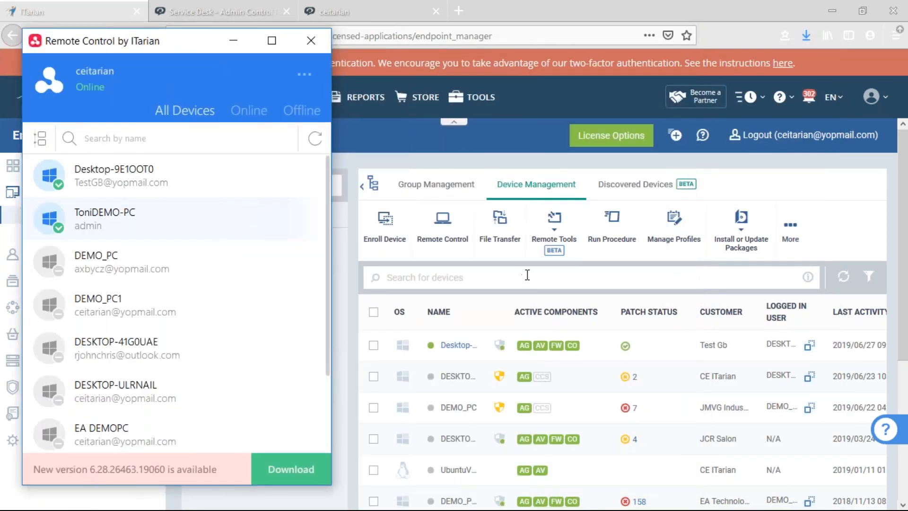
click(555, 236)
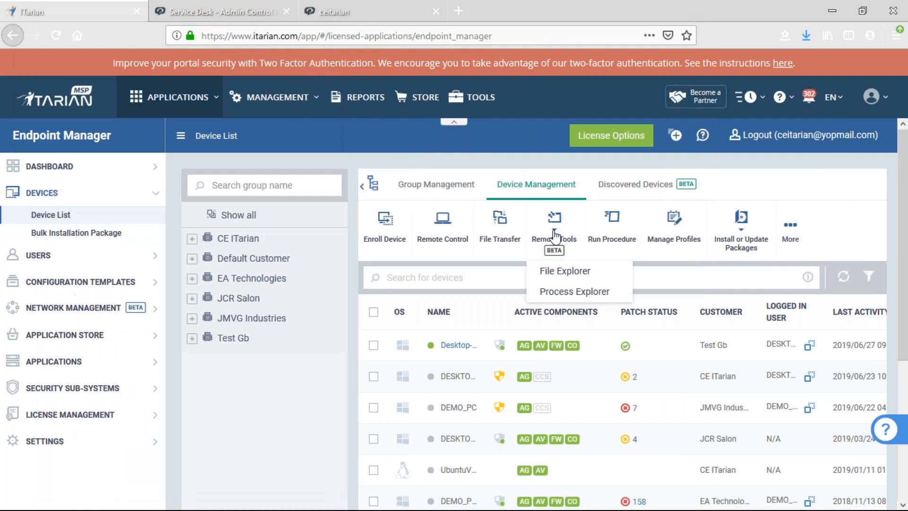
click(584, 297)
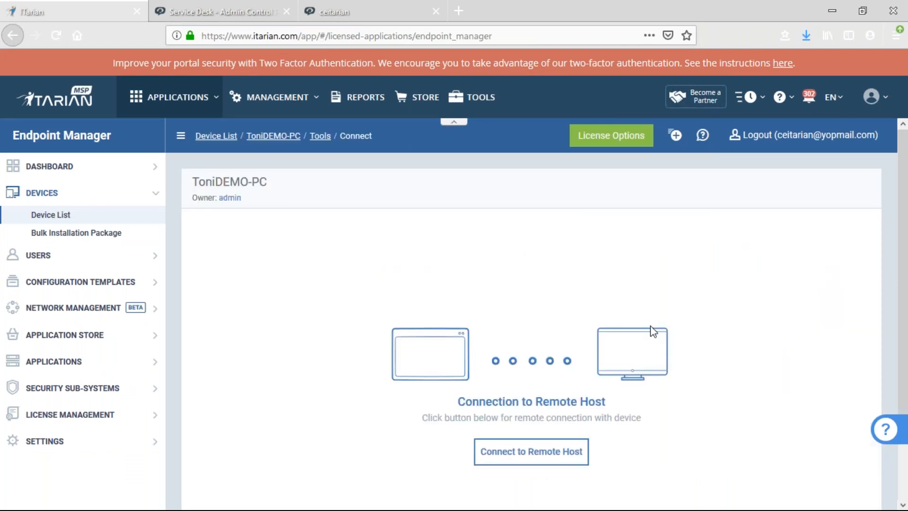
click(556, 452)
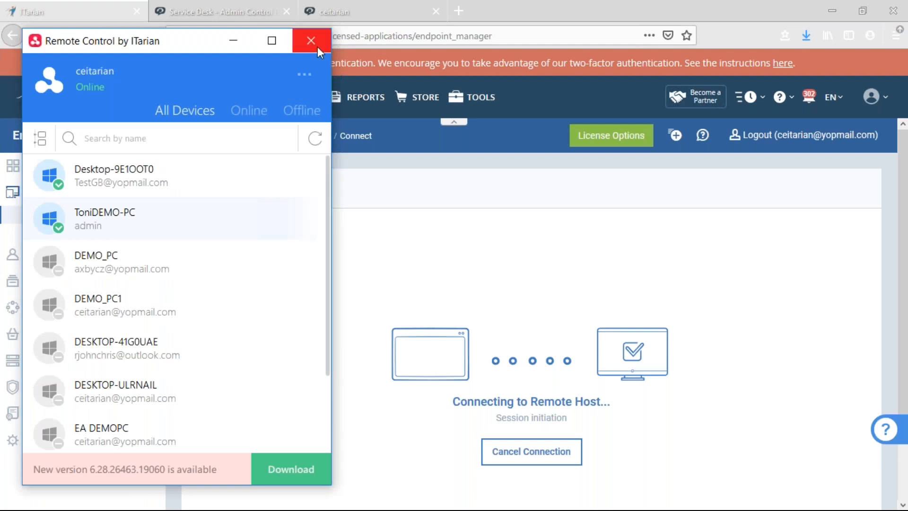
click(318, 47)
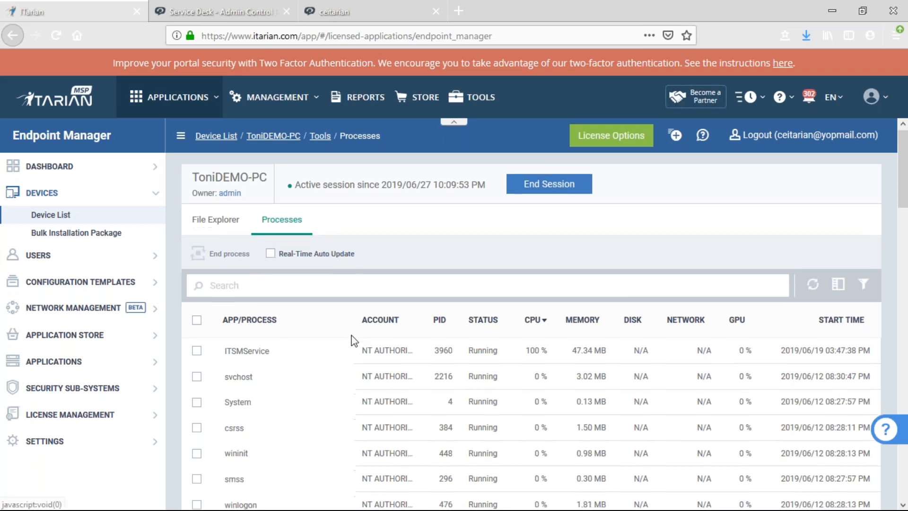
Review the running processes on ToniDEMO-PC and select the ITSMService process
scroll(352, 339, down, 5)
scroll(354, 337, up, 10)
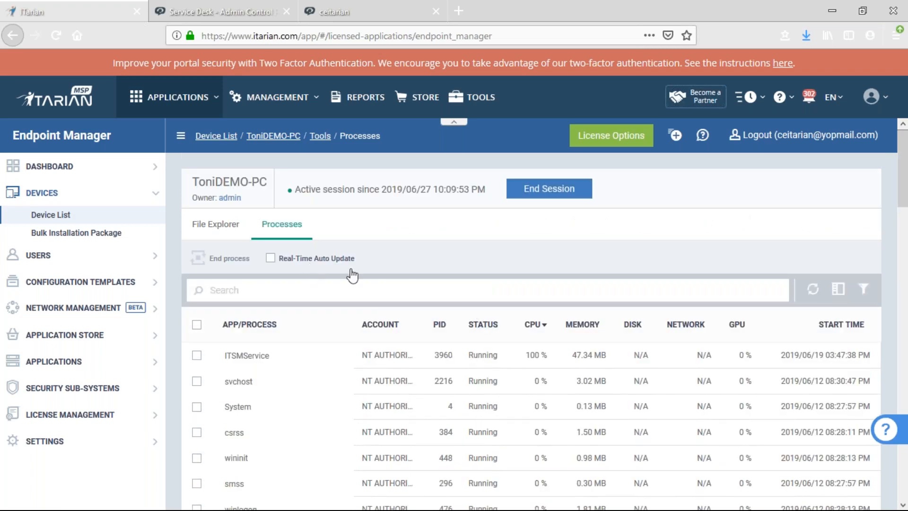
scroll(422, 257, down, 5)
scroll(421, 259, up, 5)
click(197, 355)
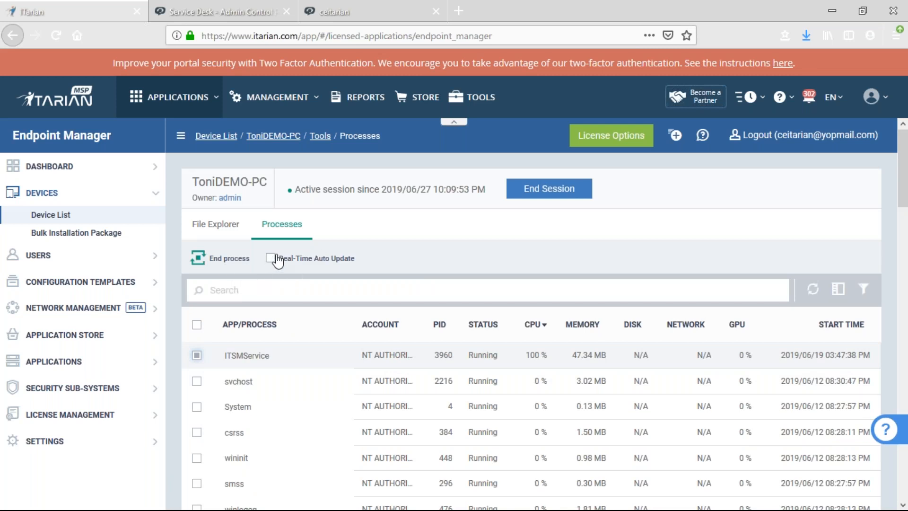
Switch the ToniDEMO-PC session to File Explorer and look through the folders on C:\
click(238, 234)
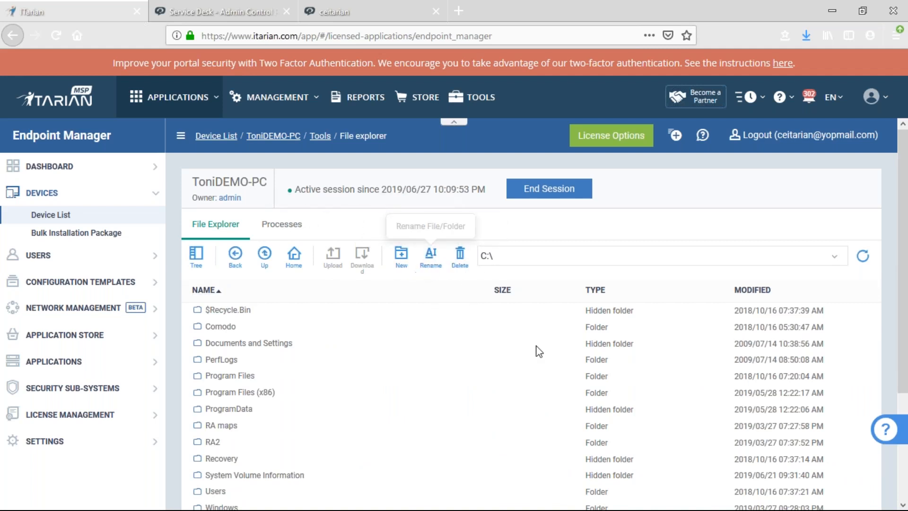
scroll(722, 364, down, 3)
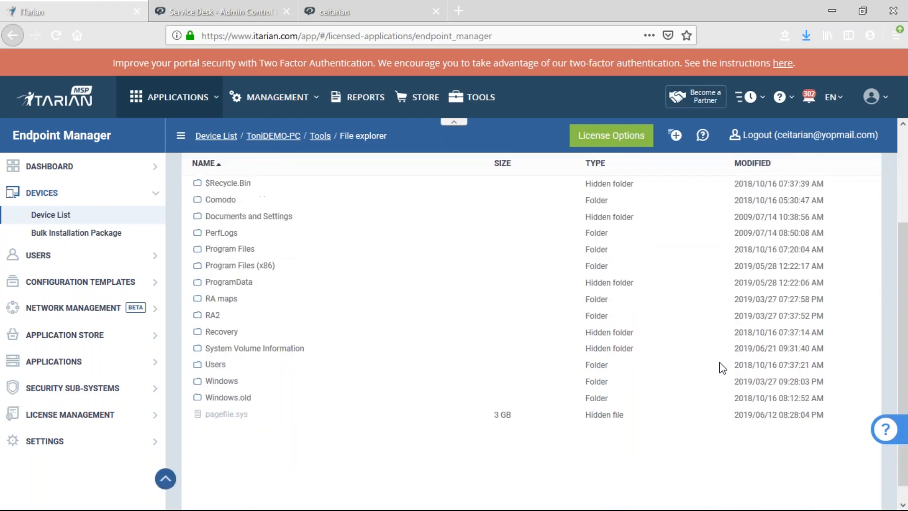
scroll(378, 315, up, 3)
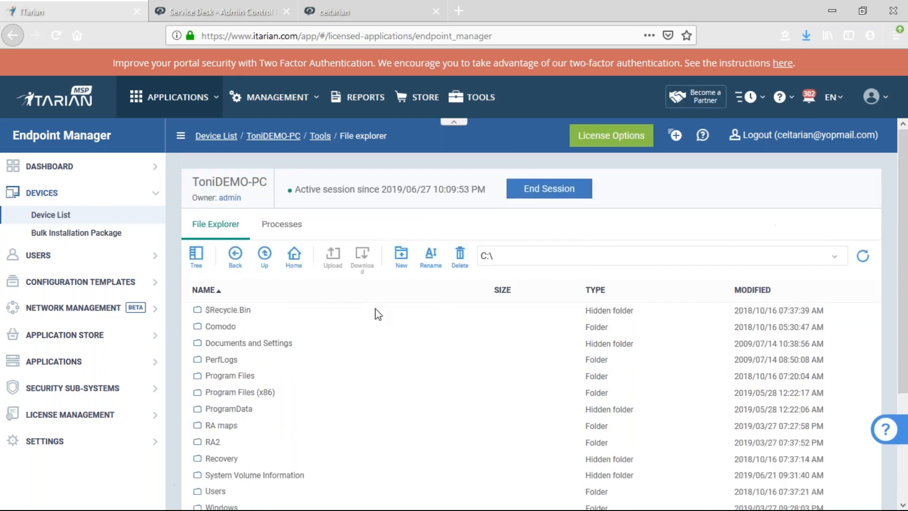
Return to the Device List, then open the Support page in Endpoint Manager's settings and examine the supported device platforms
click(79, 218)
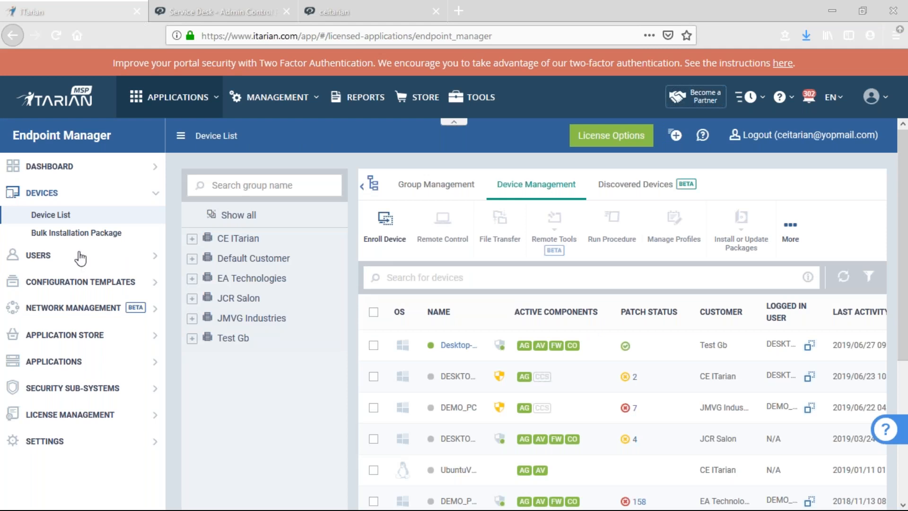
click(46, 442)
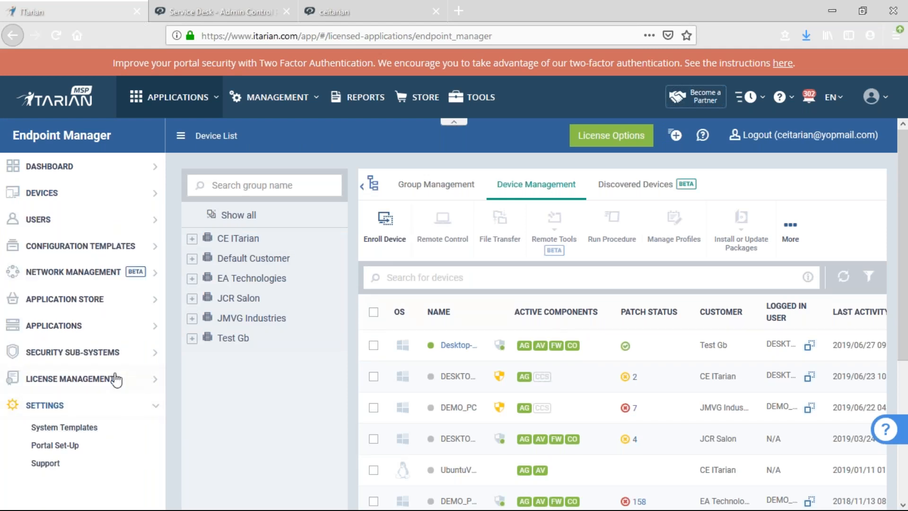
click(66, 468)
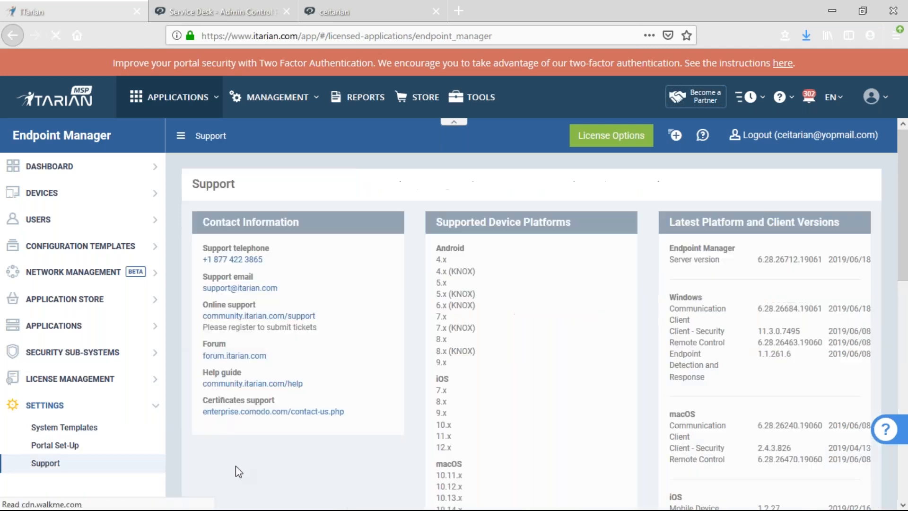
drag(442, 226, 585, 230)
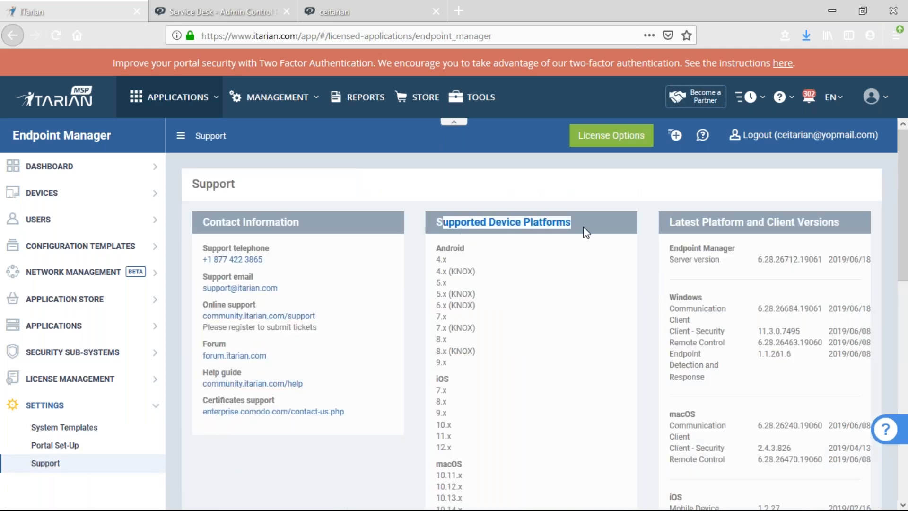
click(493, 245)
scroll(475, 259, down, 5)
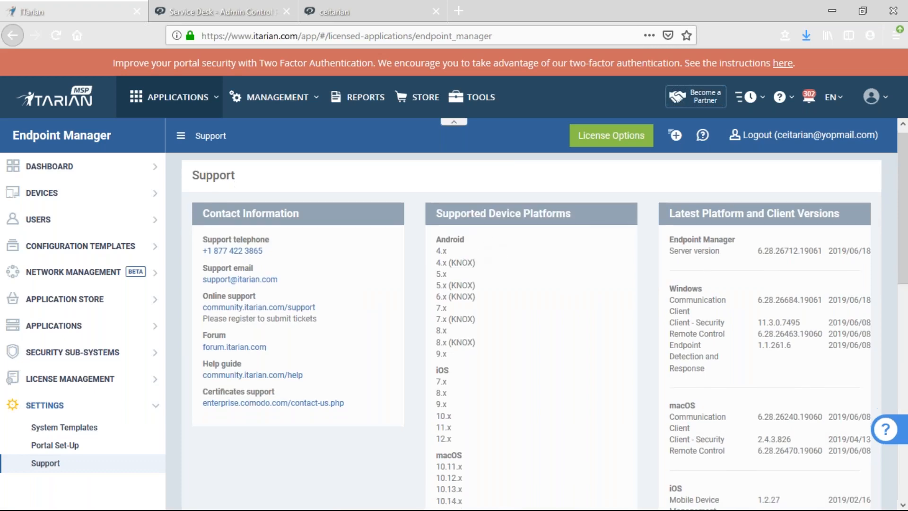
scroll(468, 271, down, 1)
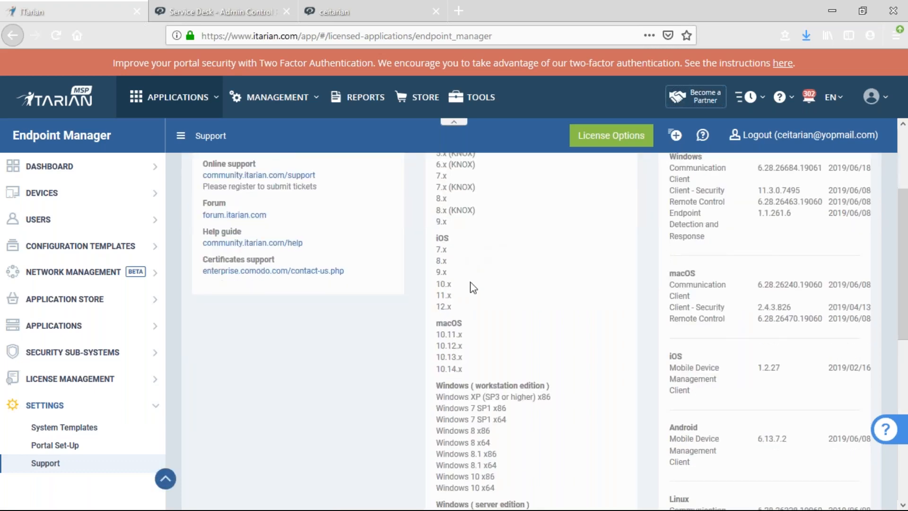
Examine the supported Windows workstation and server editions and the Linux compatibility lists on the Support page
scroll(473, 287, down, 5)
triple_click(473, 250)
triple_click(478, 369)
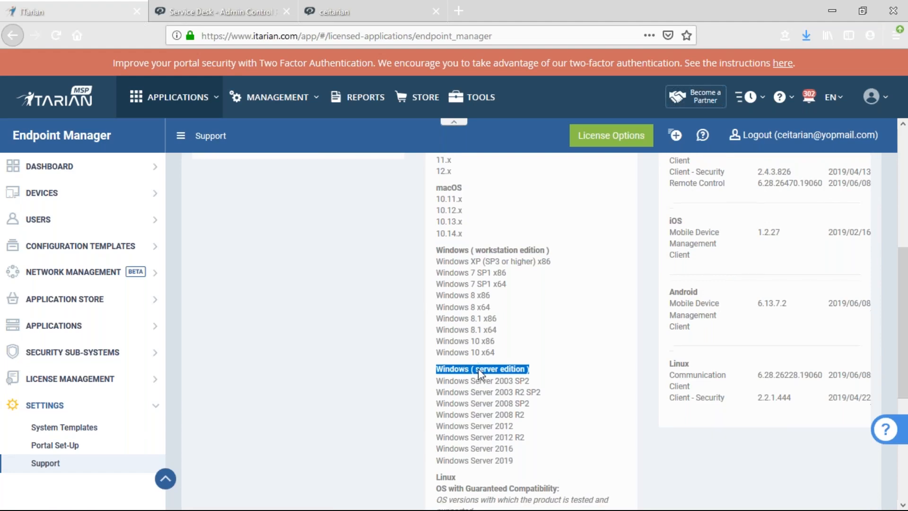
scroll(478, 371, down, 7)
scroll(495, 336, down, 2)
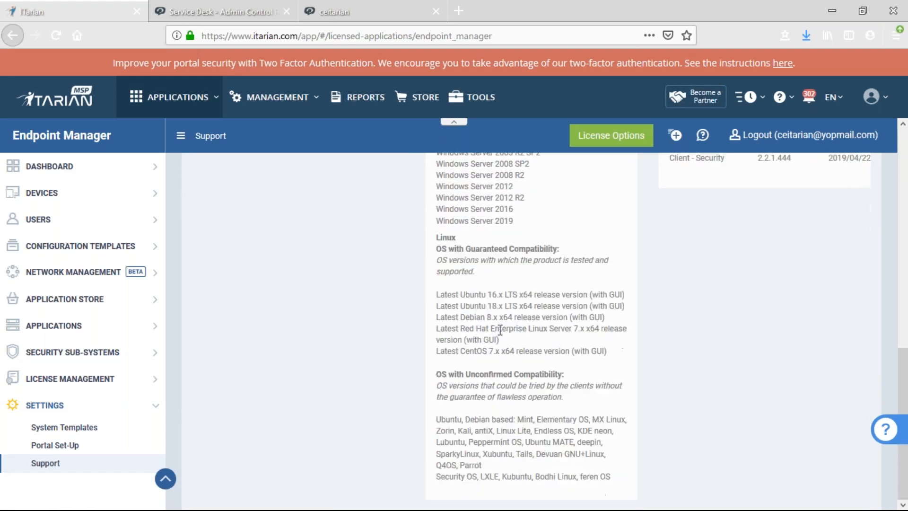
drag(441, 420, 615, 479)
click(651, 455)
scroll(688, 439, up, 6)
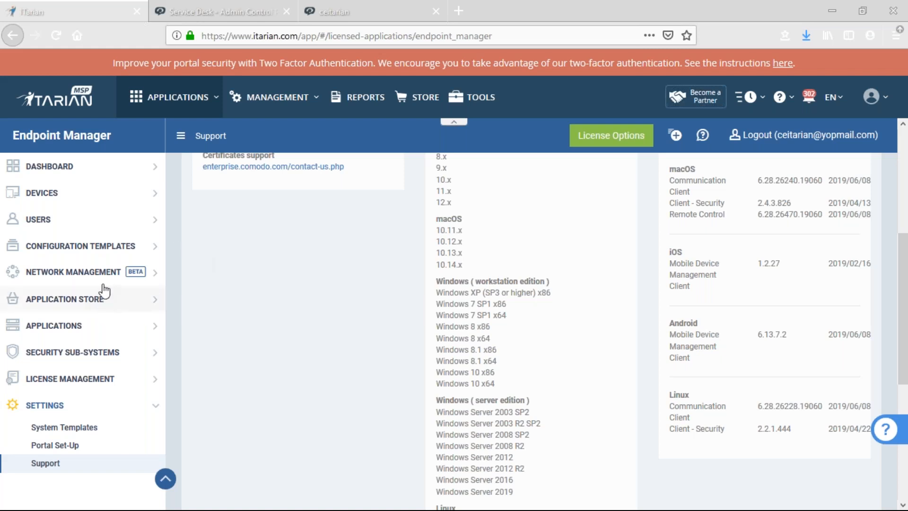
Open the configuration template profiles and go into the [DEMO] Windows - Security Level 2 Profile v.6.25
click(92, 247)
click(57, 270)
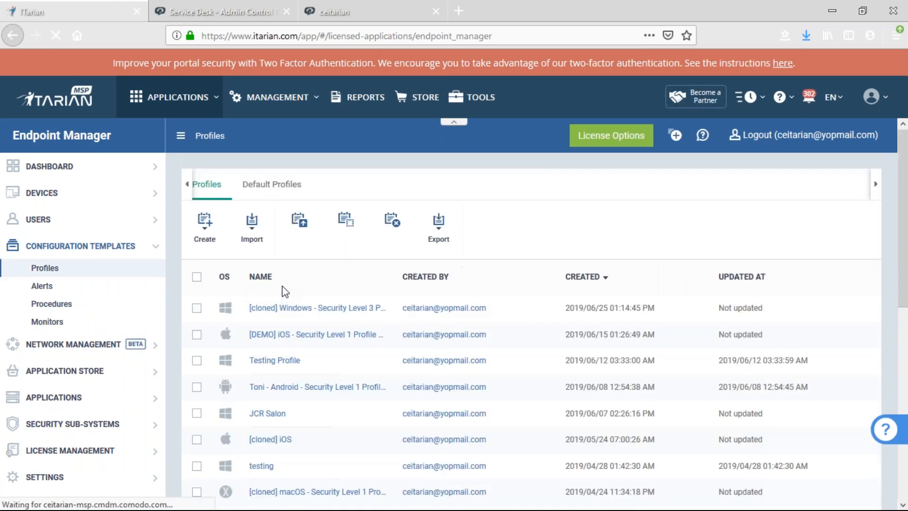
scroll(293, 303, down, 8)
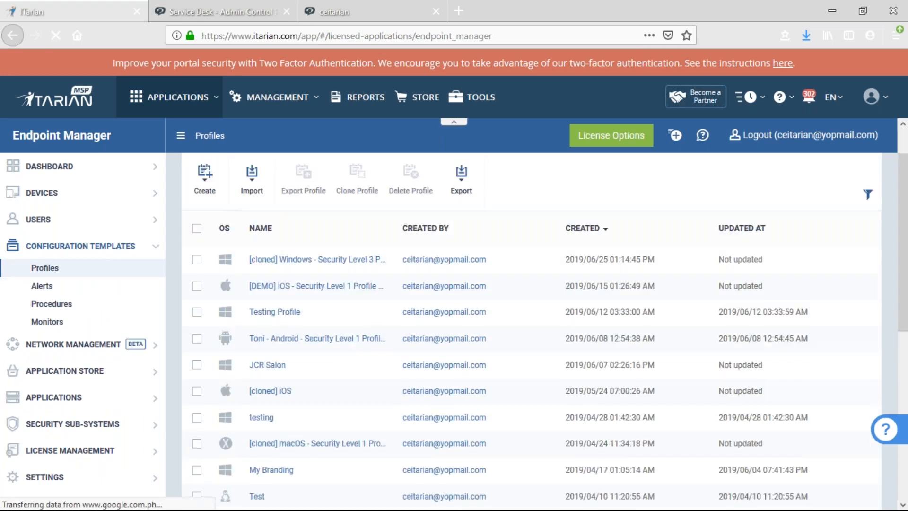
click(321, 398)
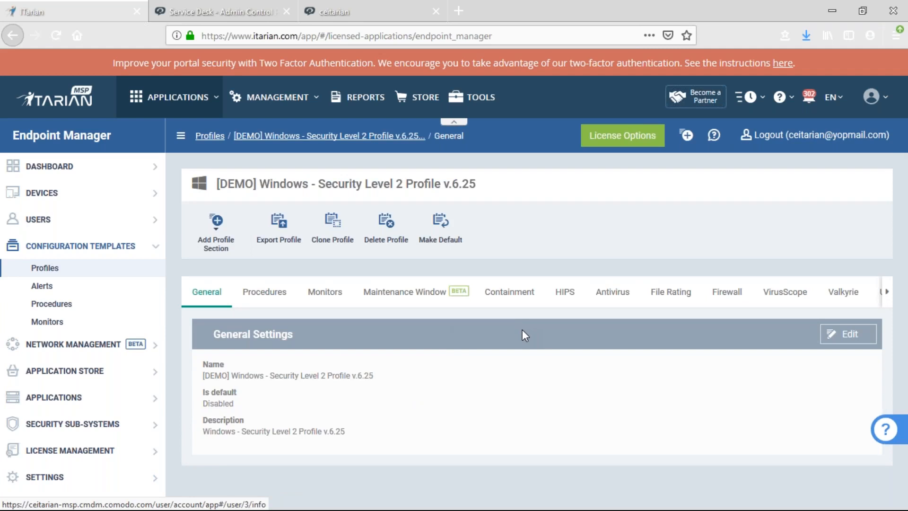
Open the profile's Antivirus exclusions and review the excluded paths and excluded applications
click(617, 293)
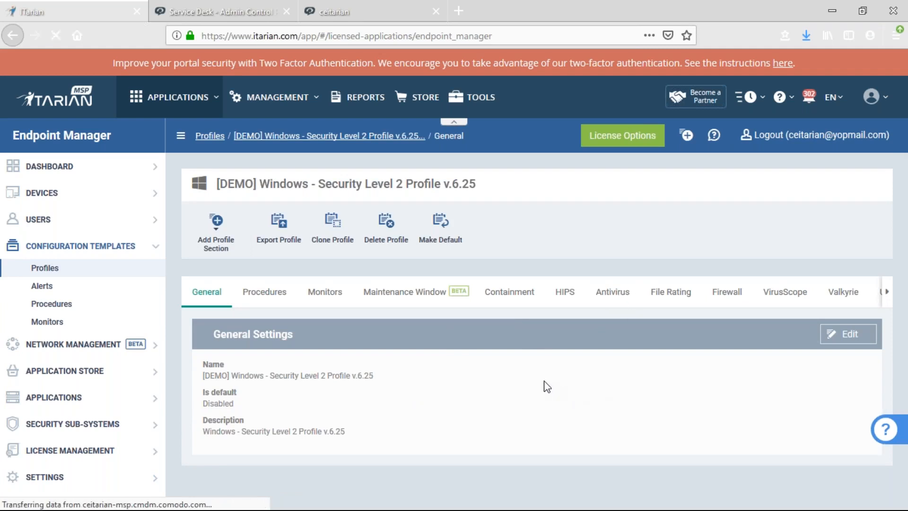
click(605, 291)
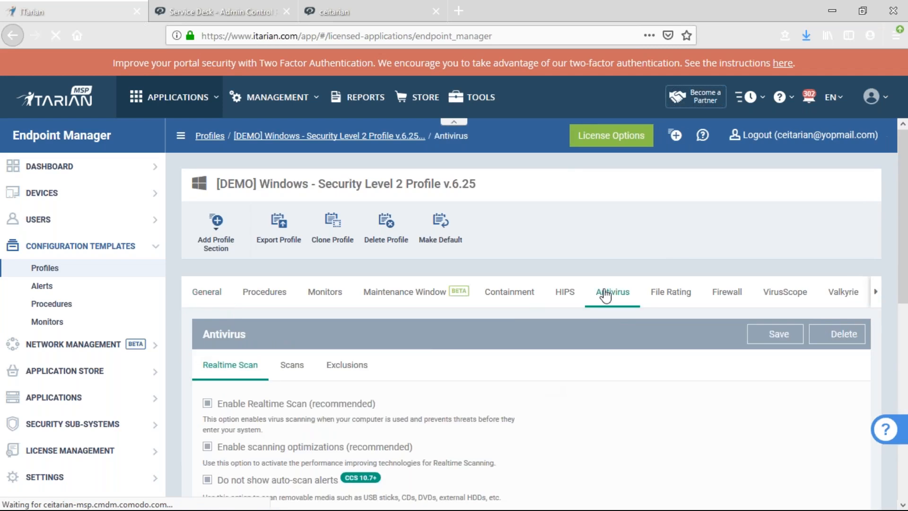
click(348, 377)
scroll(473, 377, down, 3)
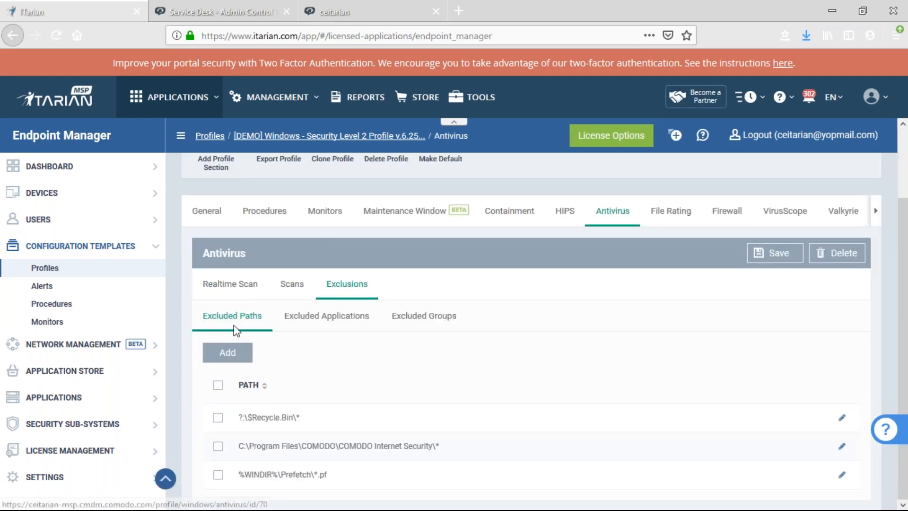
click(316, 317)
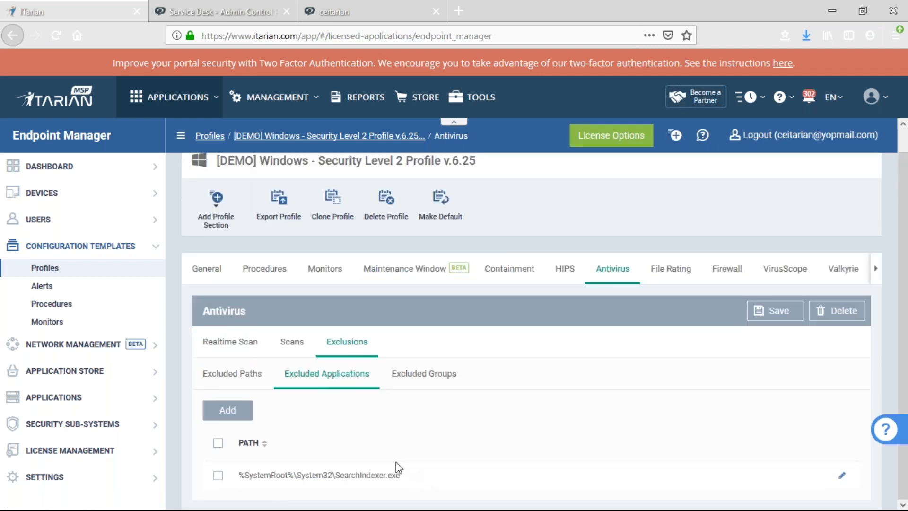
Open Endpoint Manager's System Templates in a new browser tab and show the File Groups Variables
click(75, 478)
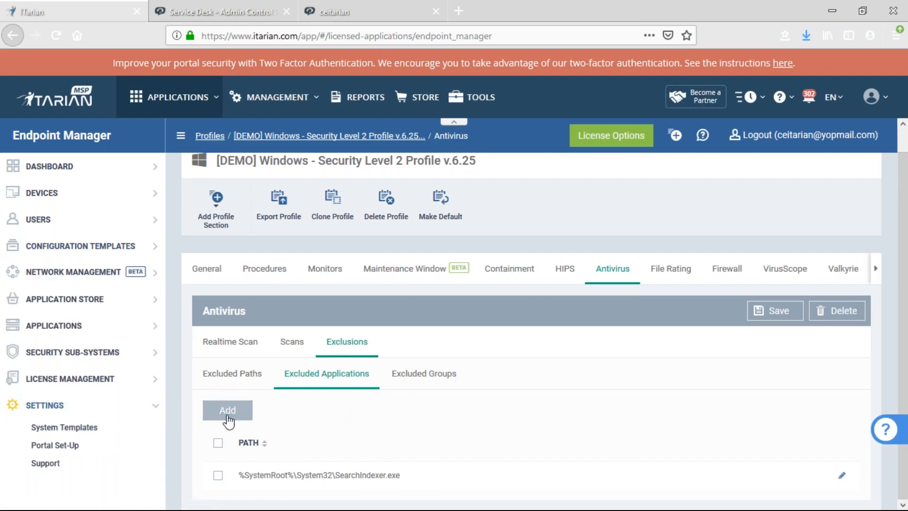
right_click(70, 429)
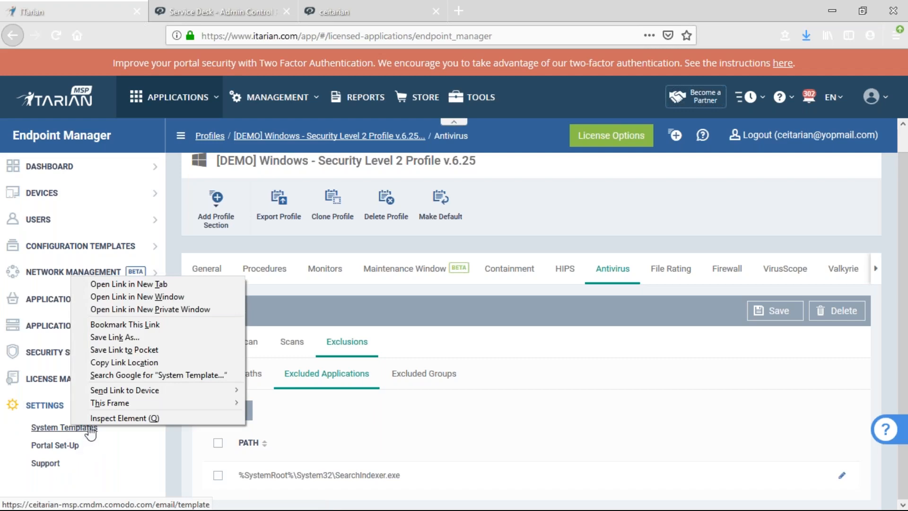
click(126, 288)
click(212, 11)
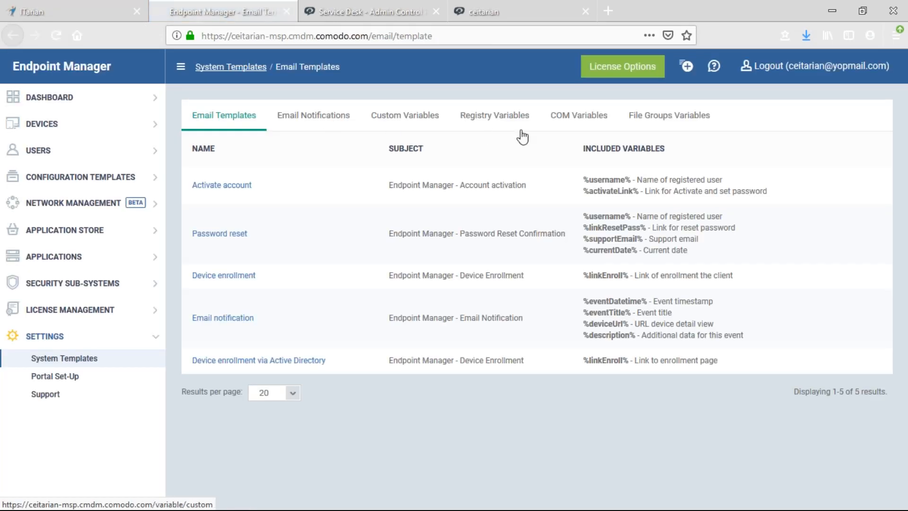
click(674, 119)
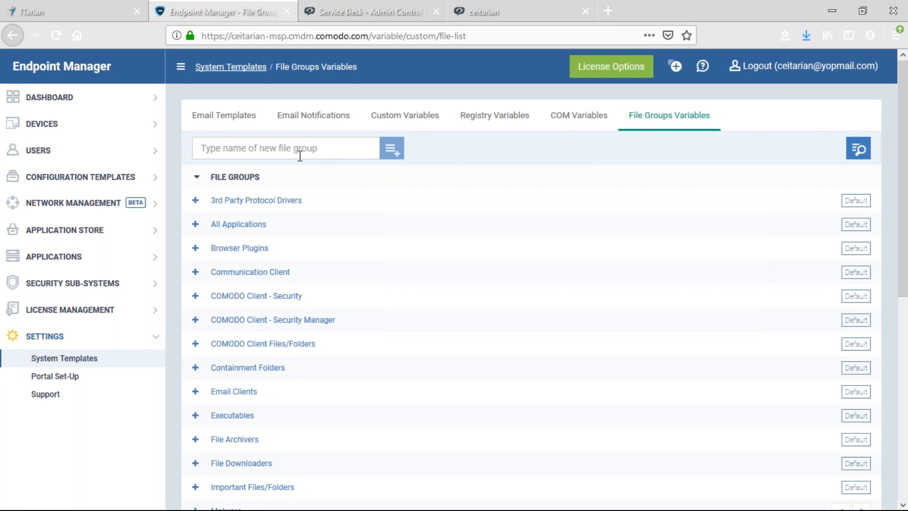
Search the file groups page for "whitel"
key(ctrl+f)
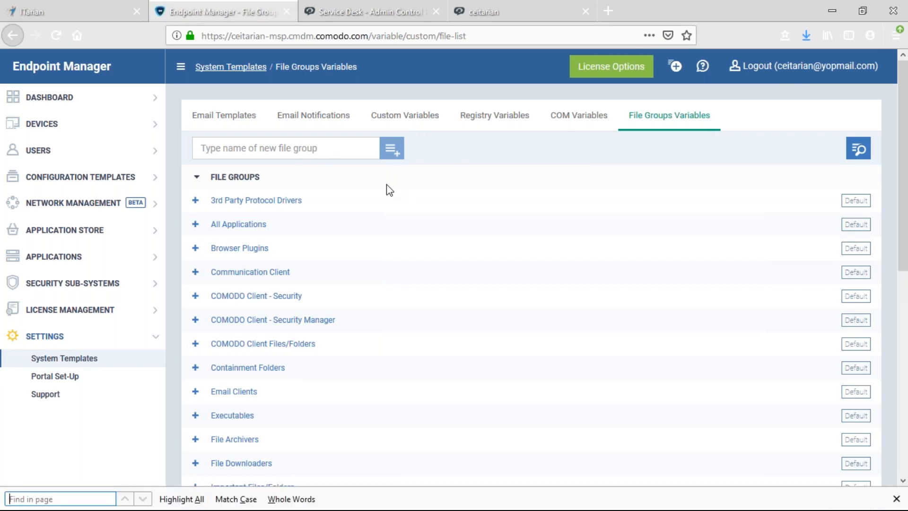
text(whitel)
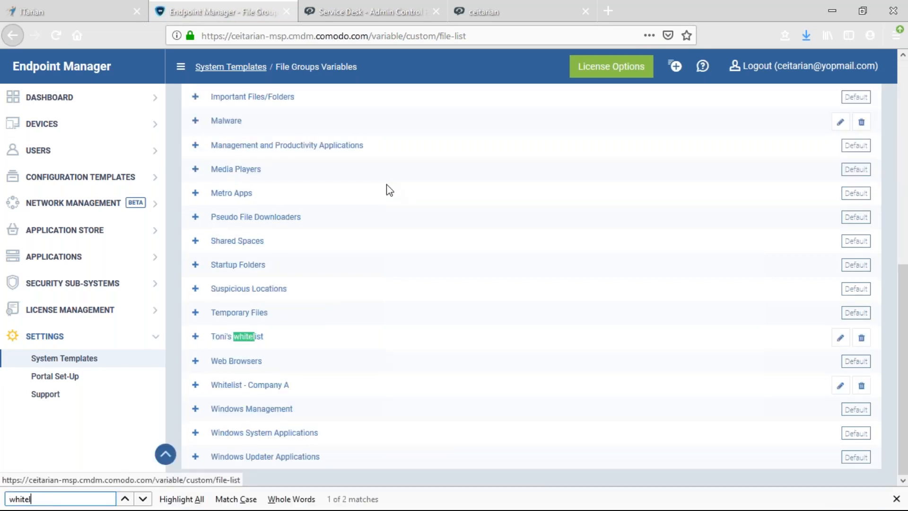
click(896, 499)
Create a new file group named Whitelist
scroll(293, 208, up, 8)
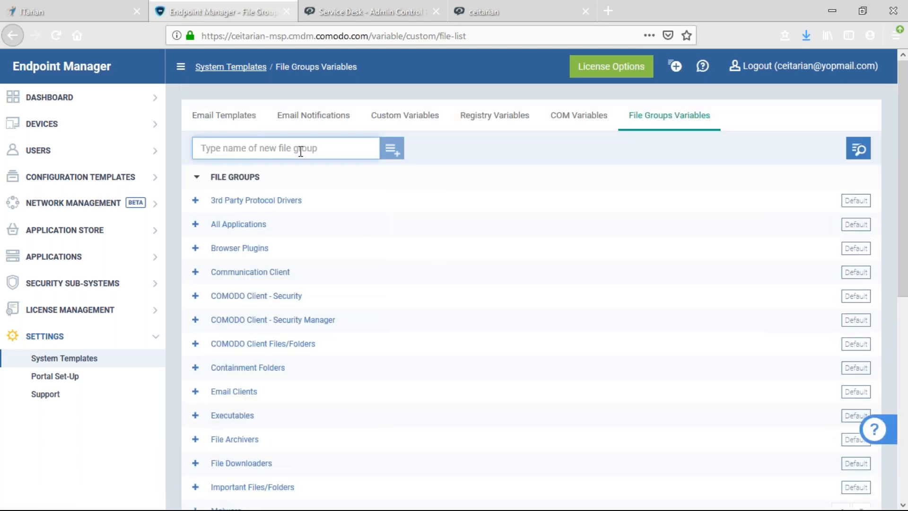
text(Whitelist)
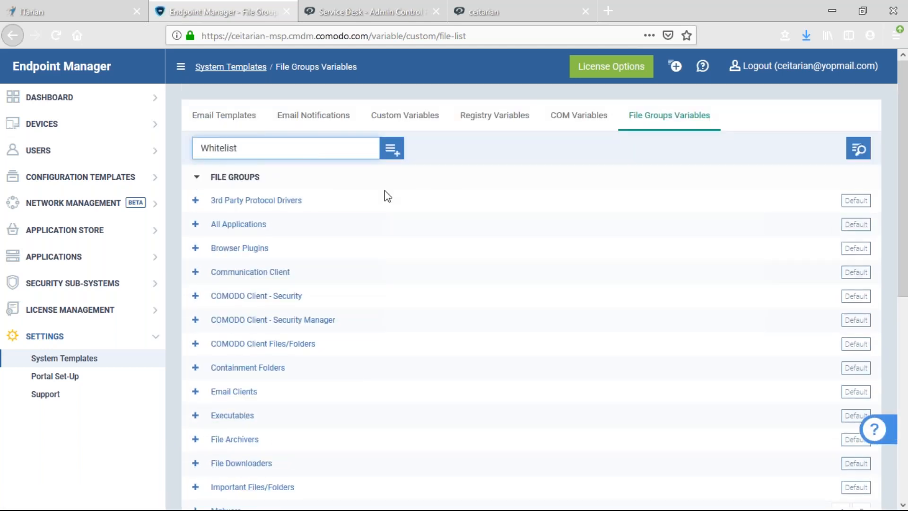
click(396, 160)
Expand the Whitelist file group and add the path C:\New Folder to it
scroll(462, 246, down, 3)
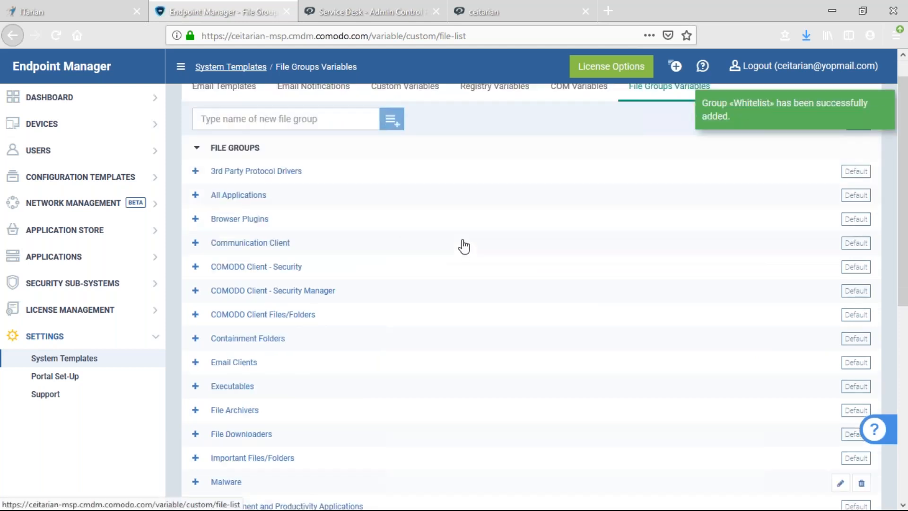
scroll(464, 246, down, 5)
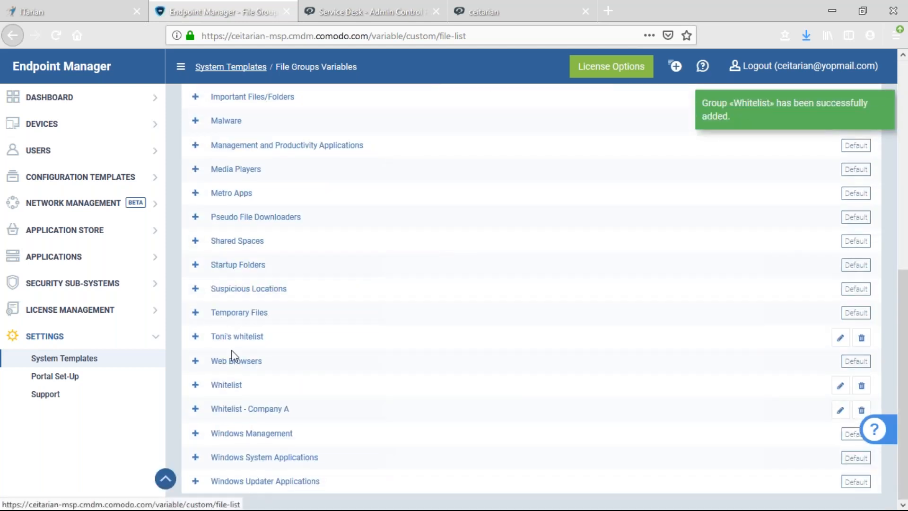
click(196, 386)
click(287, 407)
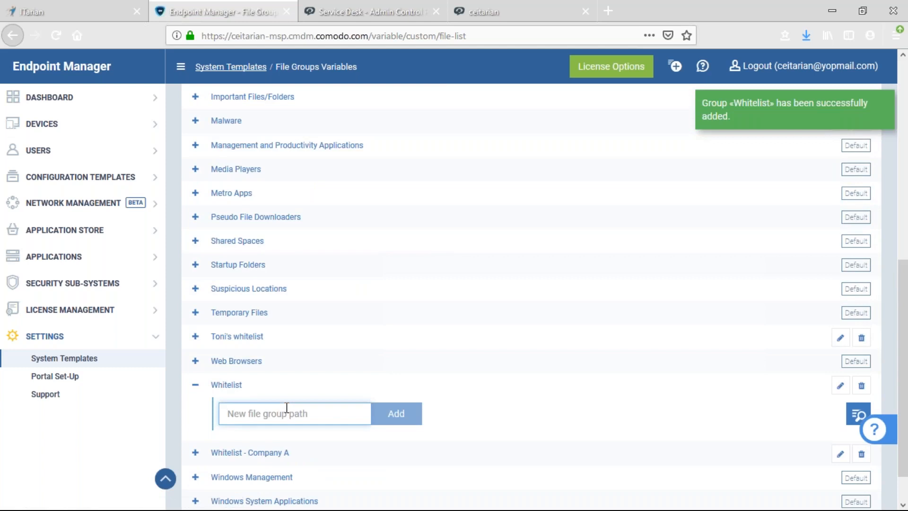
text(C)
key(BackSpace)
text(C:\)
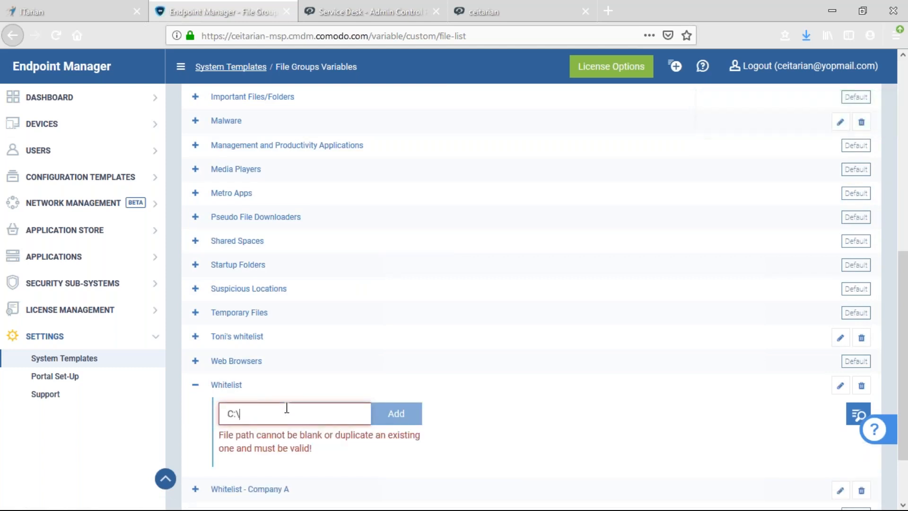
text(New Folder)
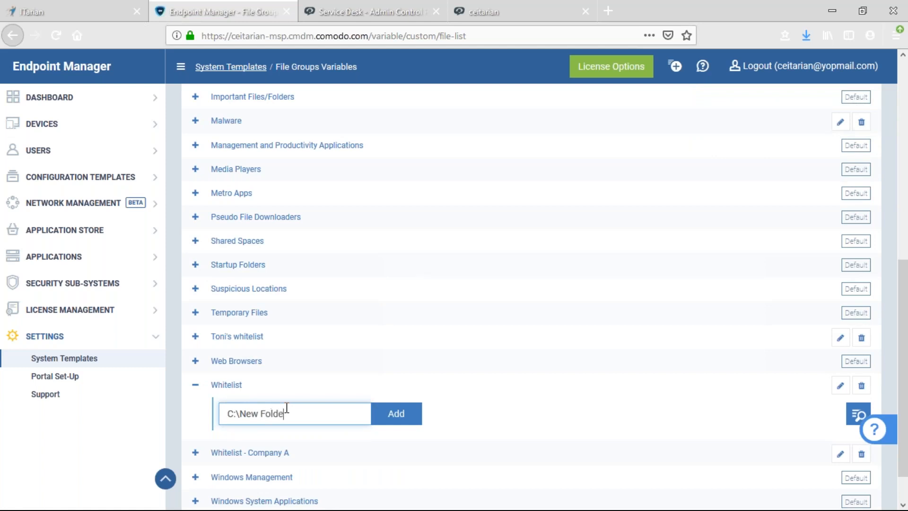
click(386, 410)
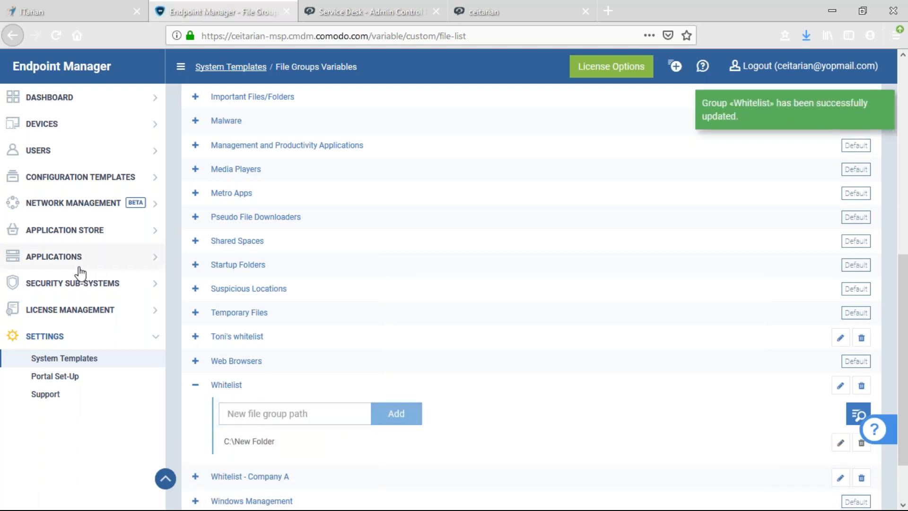
Return to the profile's browser tab and open the Excluded Groups in the Antivirus exclusions
scroll(482, 290, up, 5)
click(96, 7)
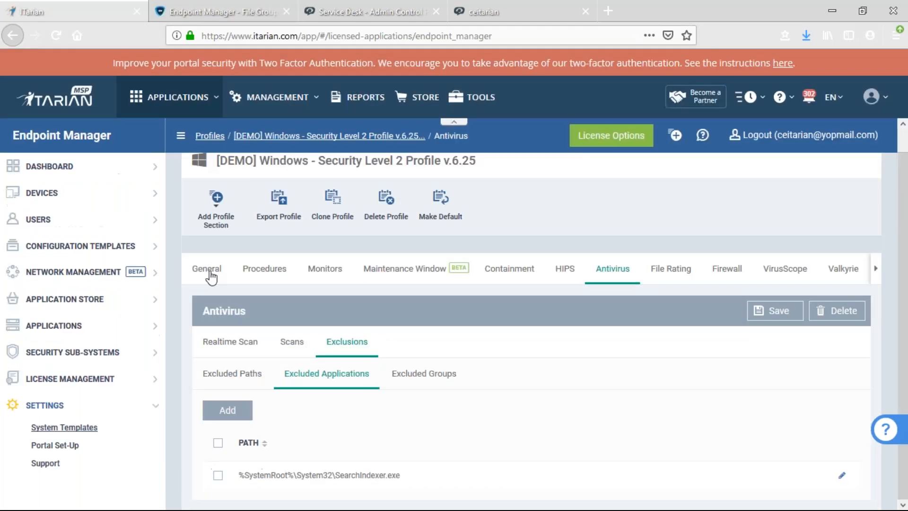
click(288, 372)
click(287, 351)
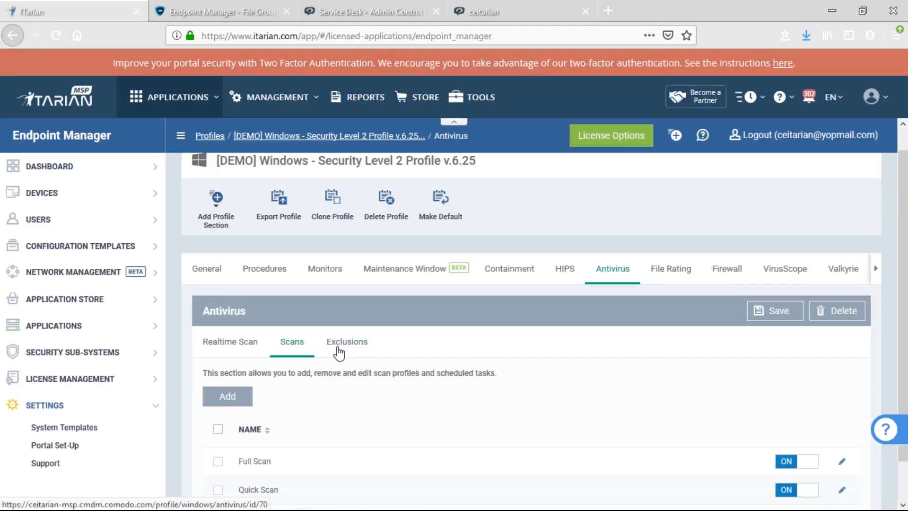
click(337, 347)
click(424, 378)
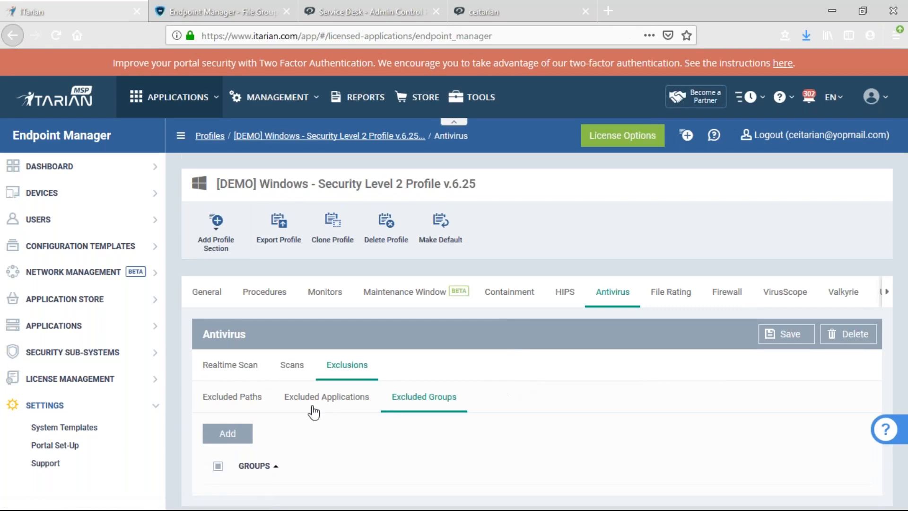
click(232, 433)
click(356, 217)
scroll(347, 347, down, 4)
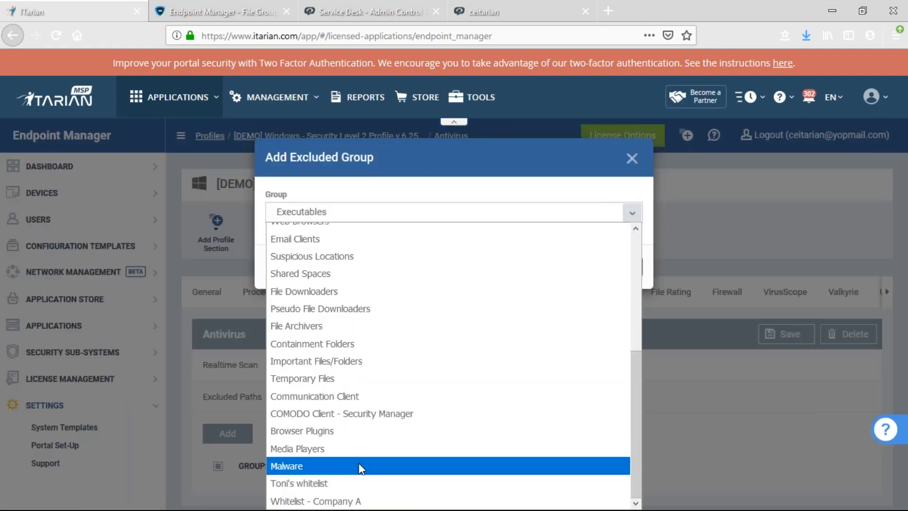
scroll(331, 312, up, 4)
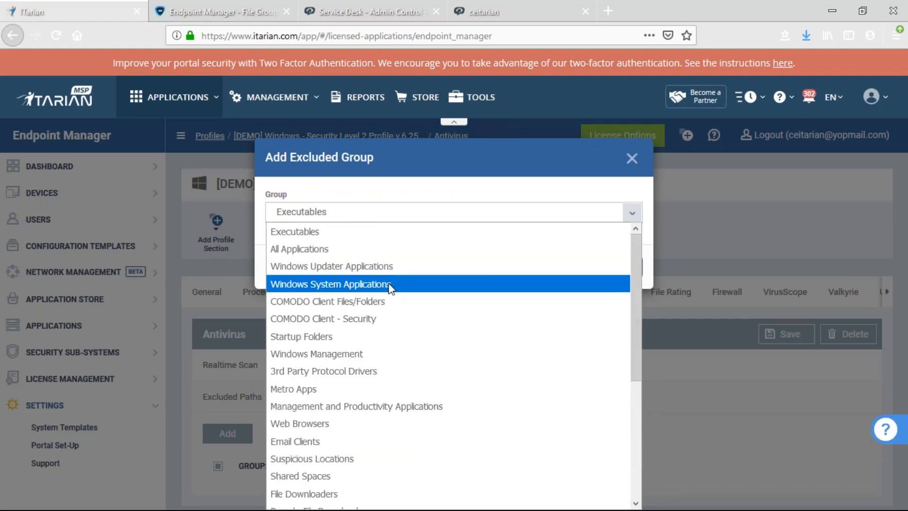
click(631, 158)
click(631, 159)
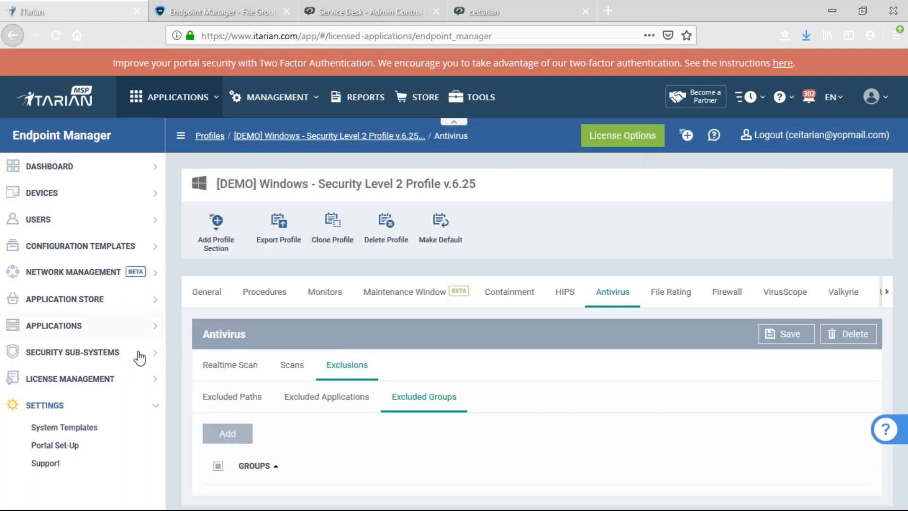
Reload the profile's Antivirus section and go back to its Excluded Groups
click(564, 294)
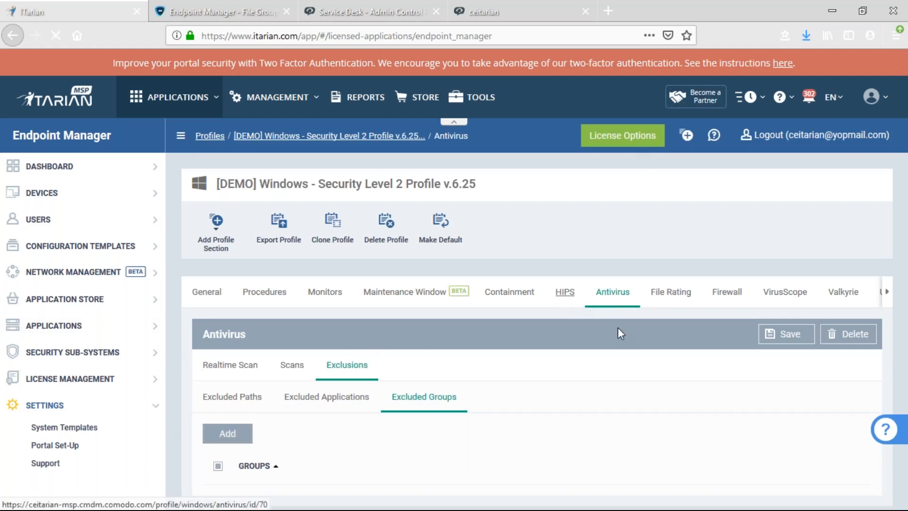
click(614, 294)
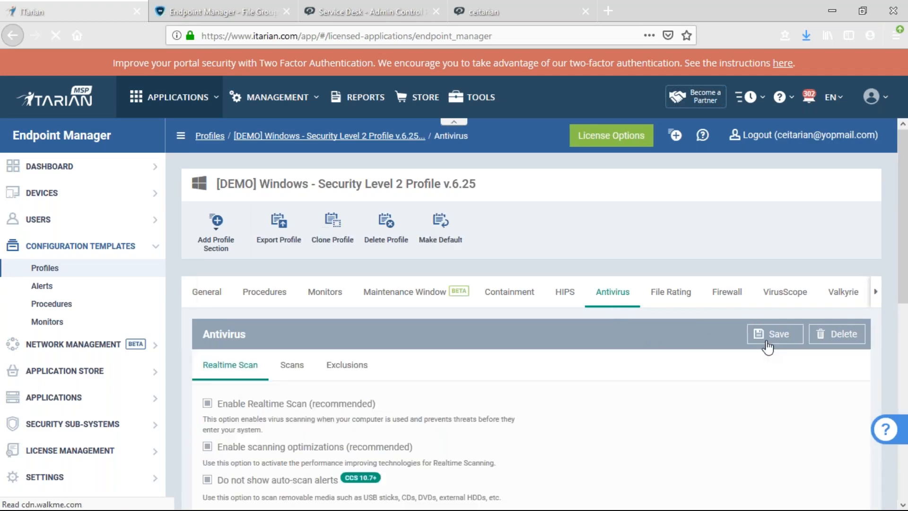
click(347, 365)
scroll(425, 355, down, 3)
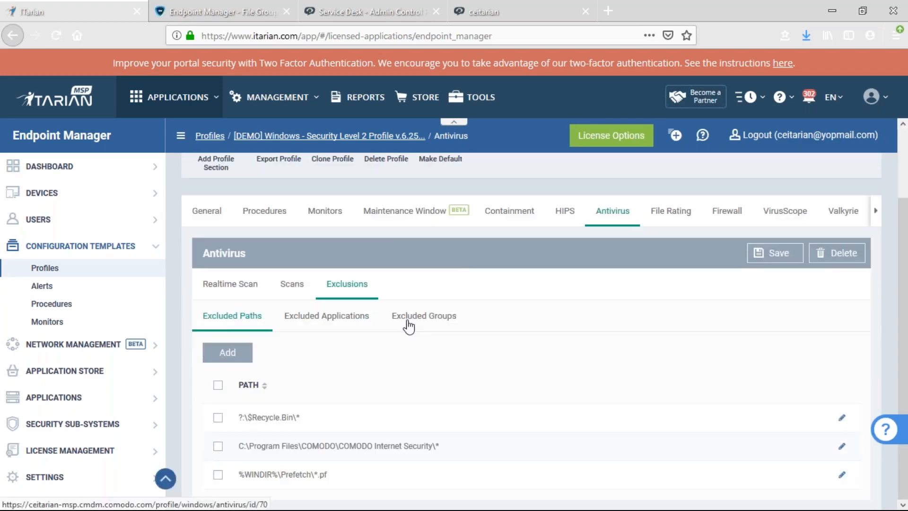
click(409, 325)
Add the Whitelist file group to the antivirus Excluded Groups
click(229, 436)
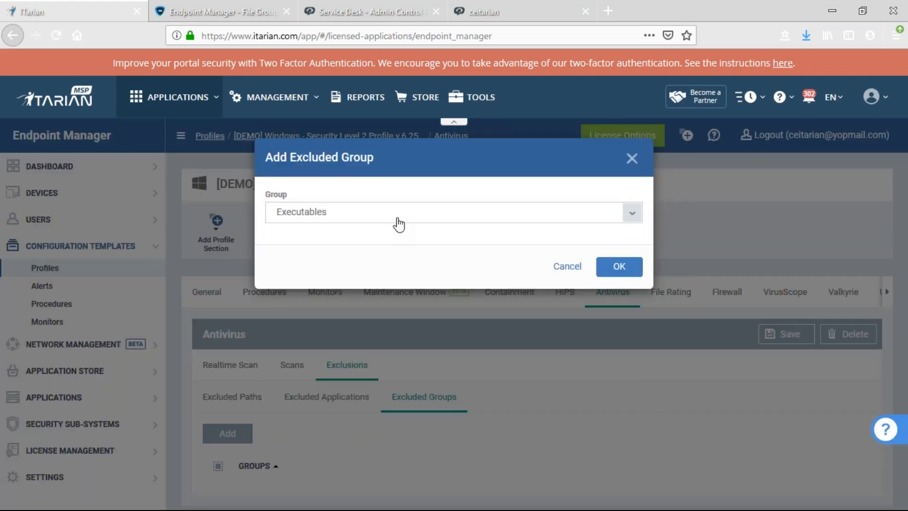
click(399, 213)
scroll(400, 373, down, 5)
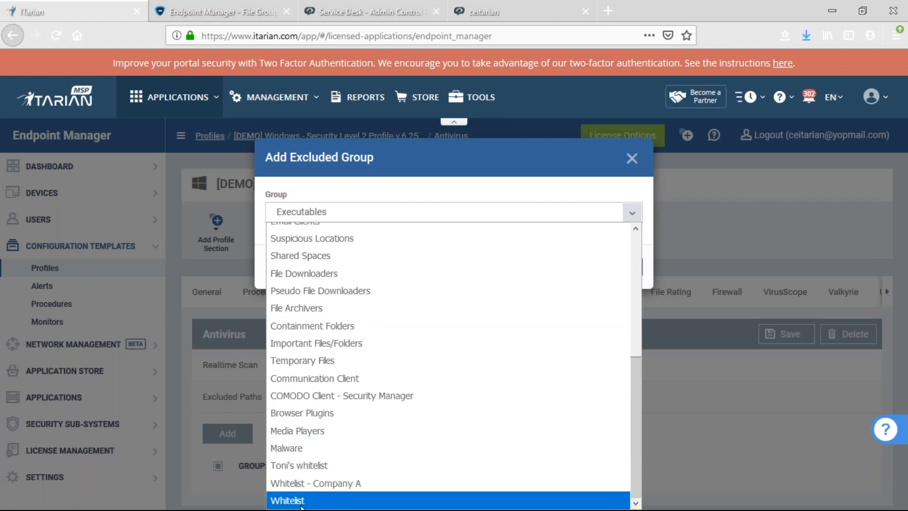
click(301, 500)
click(618, 265)
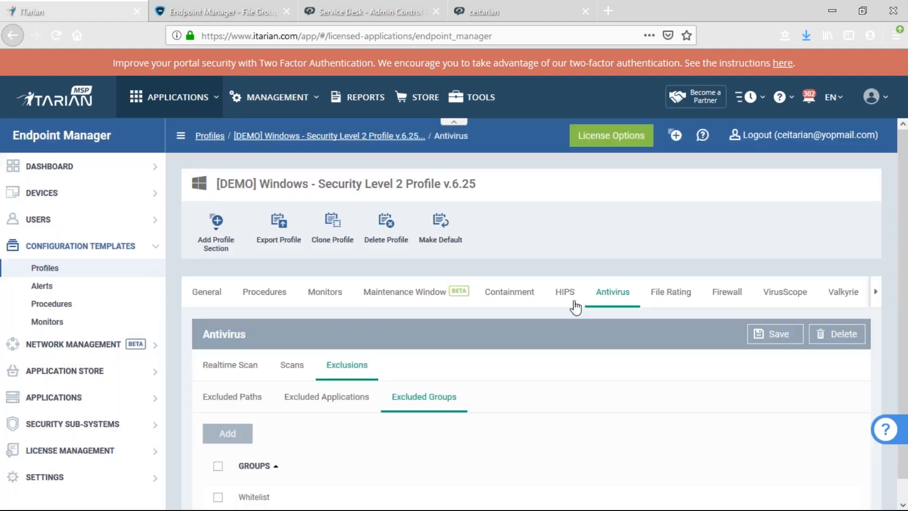
Revisit the path entry of the Whitelist file group, then return to the profile's browser tab
click(264, 10)
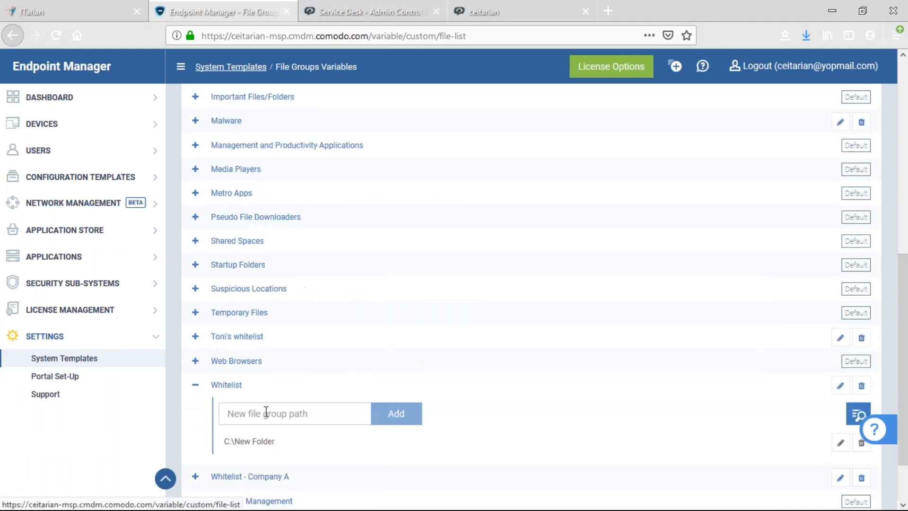
click(268, 415)
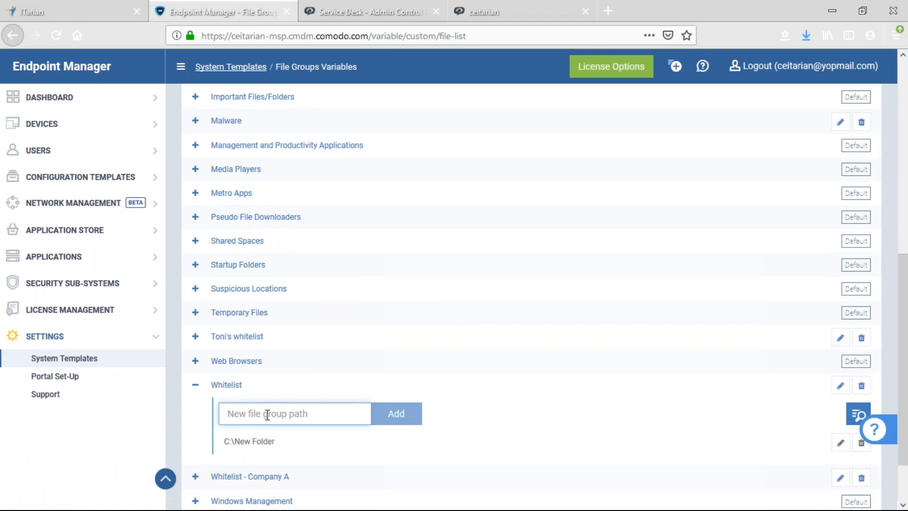
click(116, 5)
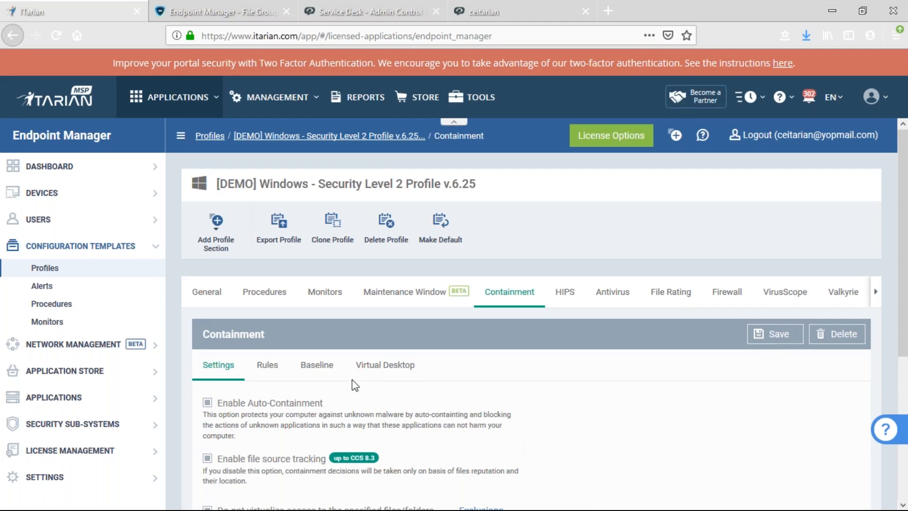
Open the profile's Containment rules and start a new rule with the Block action
click(278, 371)
scroll(454, 374, down, 3)
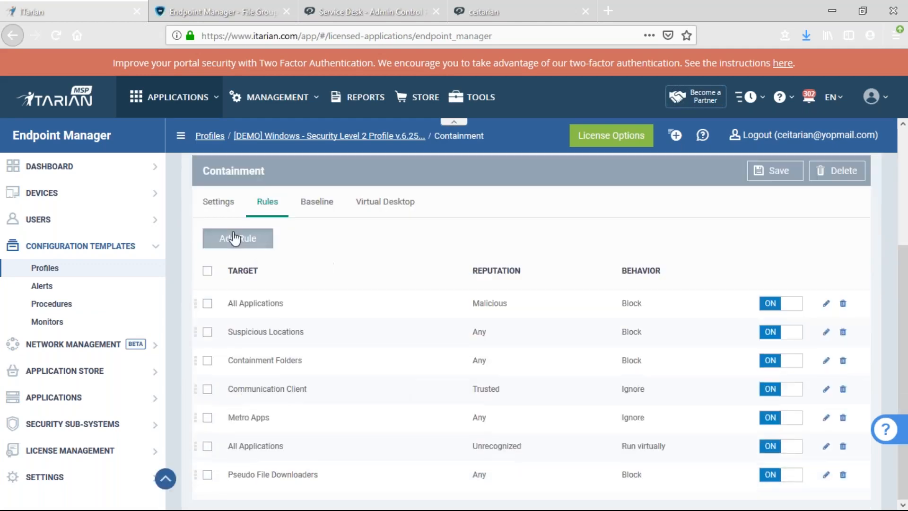
click(237, 238)
click(439, 208)
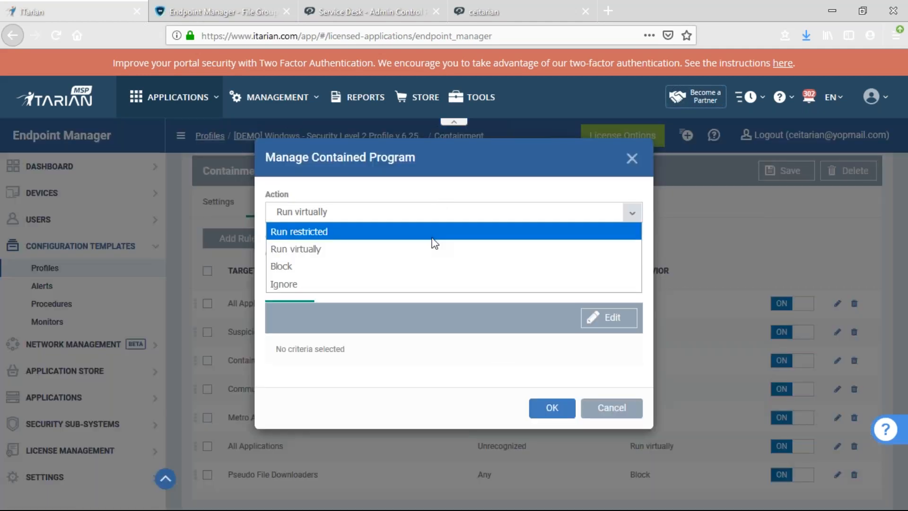
click(432, 264)
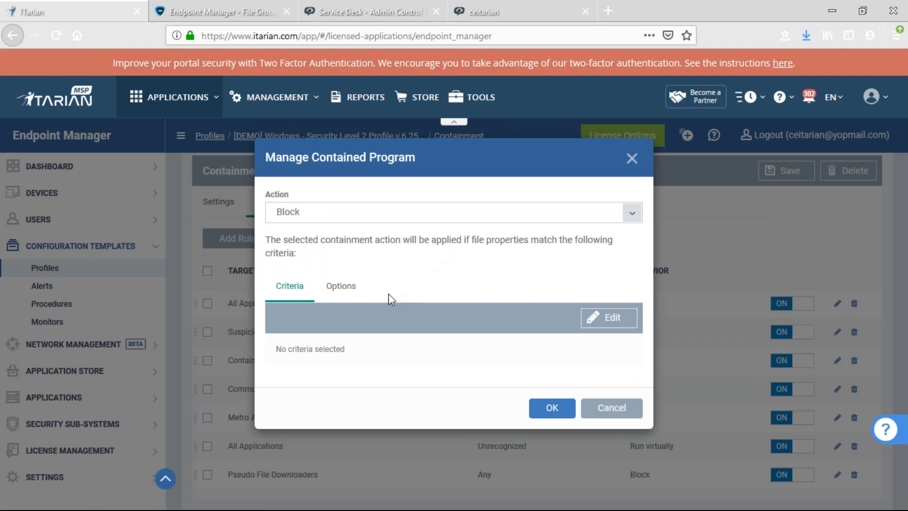
click(343, 291)
click(290, 286)
Try the Whitelist file group as the target criteria of the new Block rule, then discard the rule
click(584, 316)
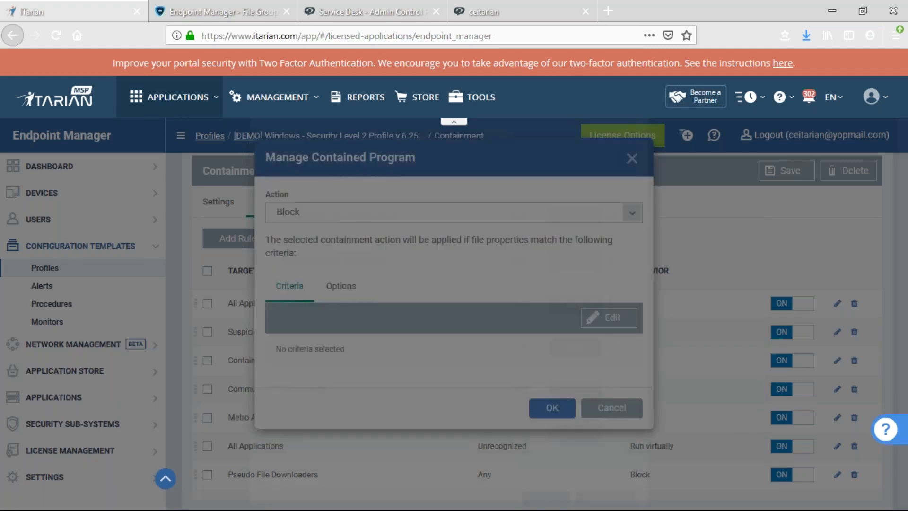
click(453, 234)
click(426, 265)
click(422, 282)
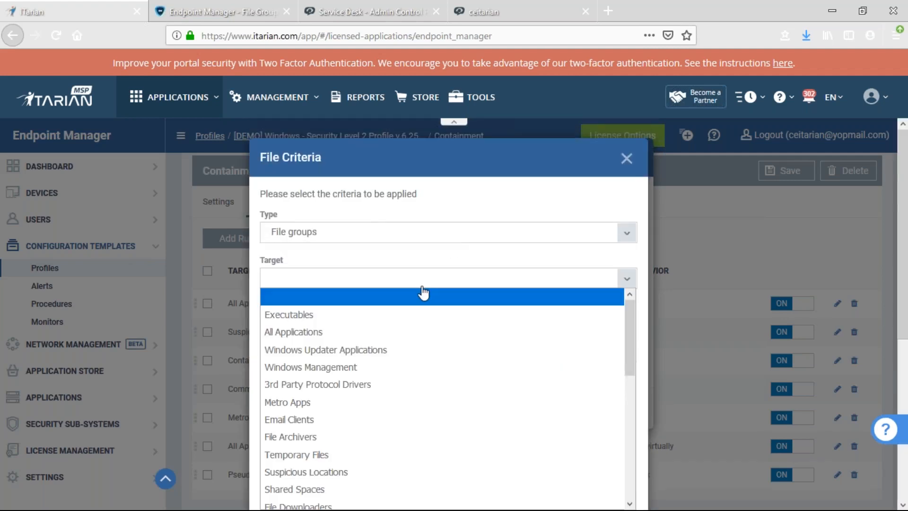
scroll(420, 359, down, 6)
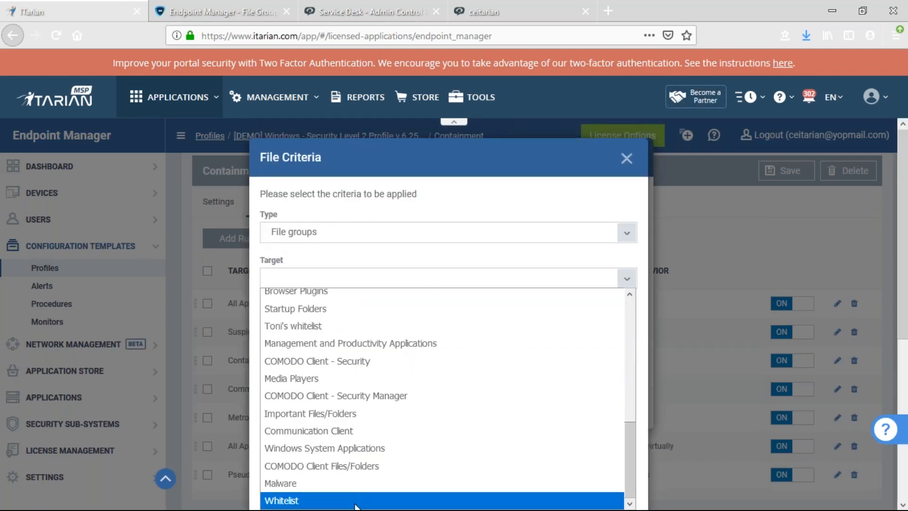
click(355, 501)
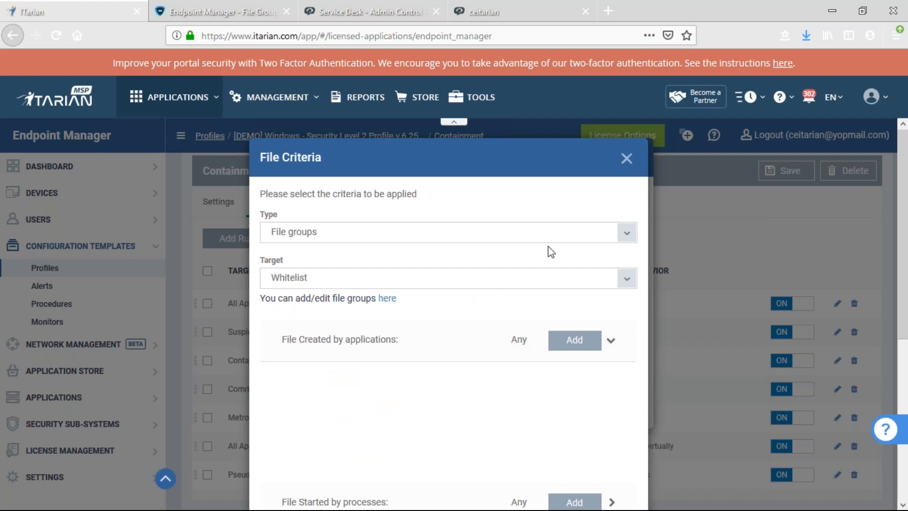
click(622, 168)
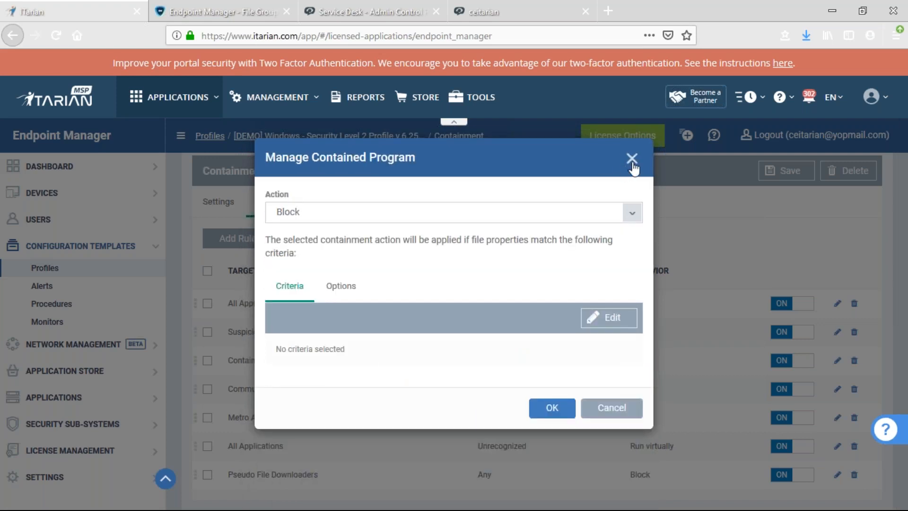
click(632, 161)
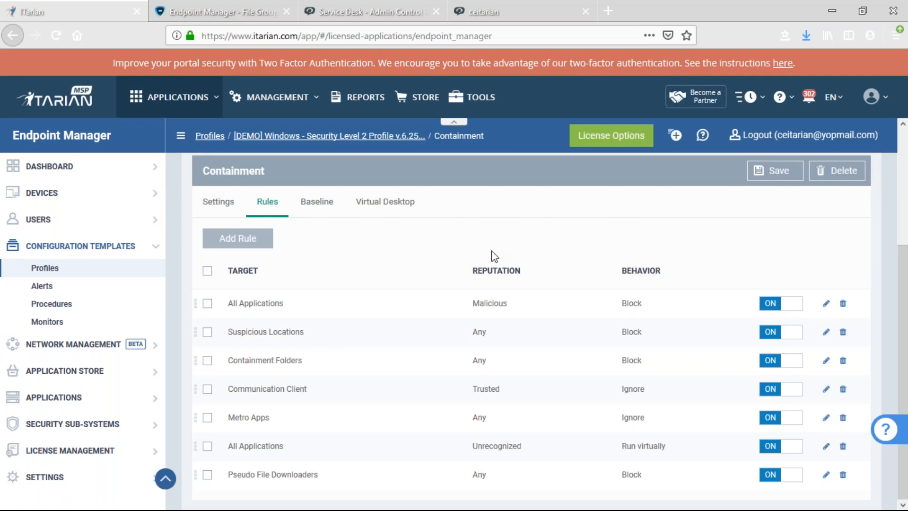
Open the Application Control file list in the Security Sub-Systems section
scroll(636, 269, up, 3)
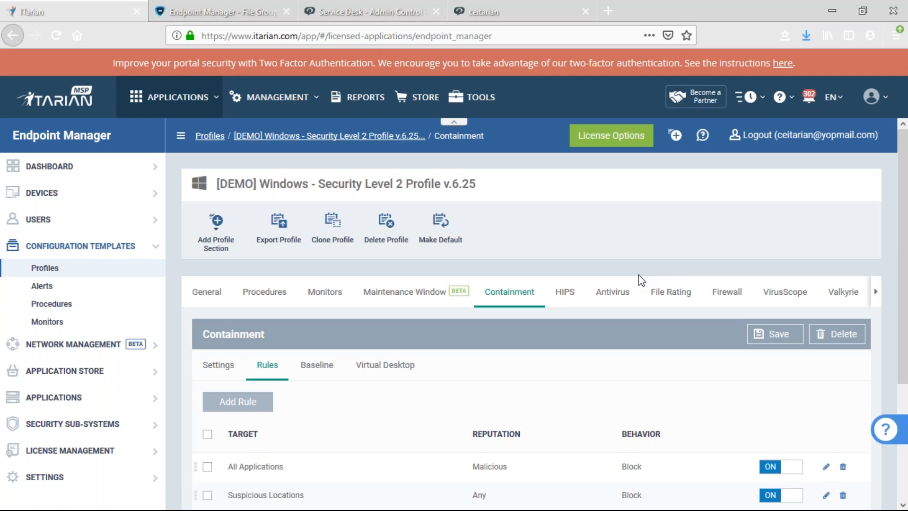
click(47, 424)
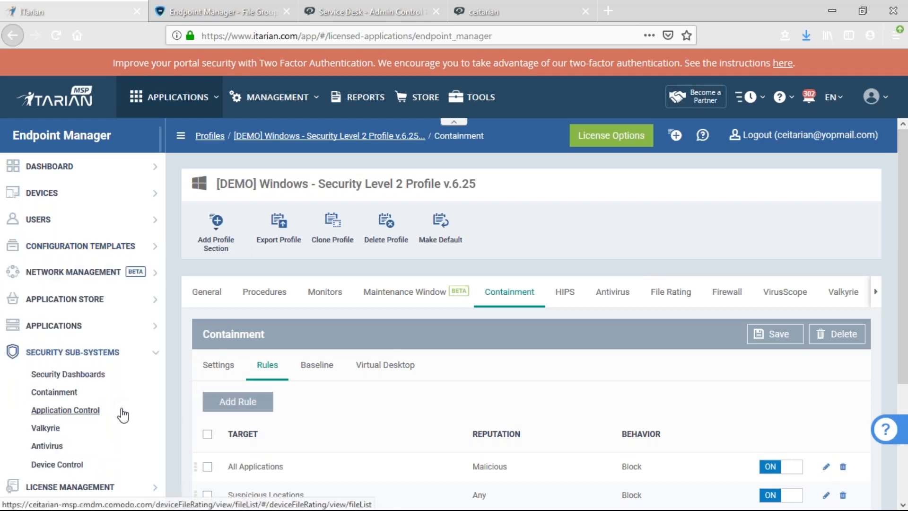
click(65, 410)
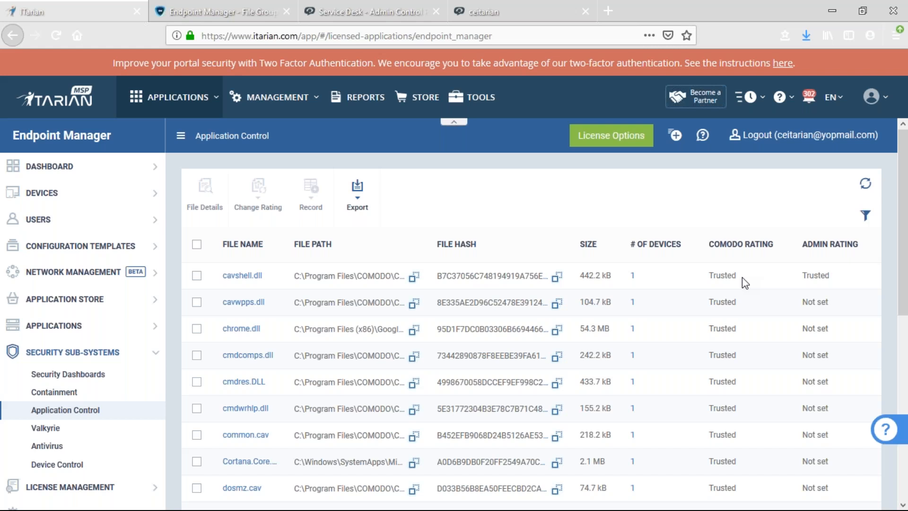
Compare the ratings of cavshell.dll and kryptik =).exe, and change the admin rating of both files to Trusted
click(196, 276)
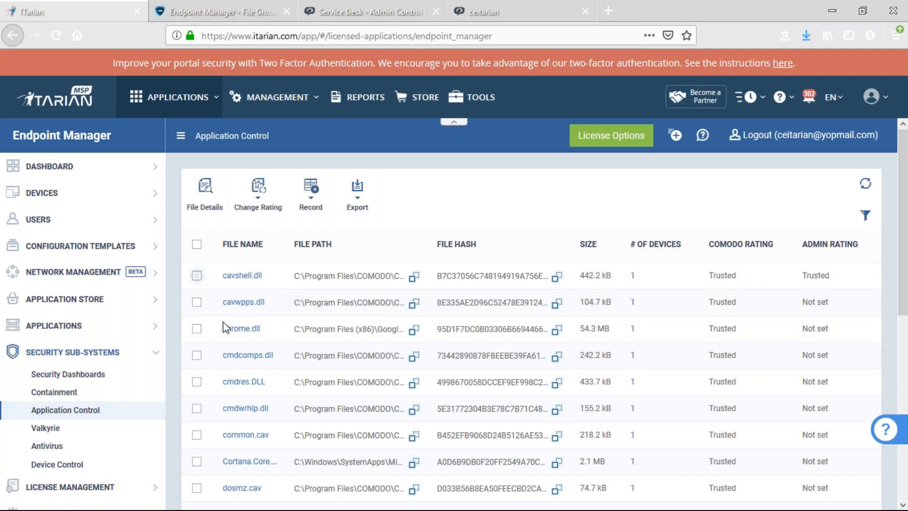
click(258, 202)
double_click(732, 277)
double_click(823, 274)
click(726, 280)
scroll(774, 286, down, 7)
drag(761, 405, 706, 400)
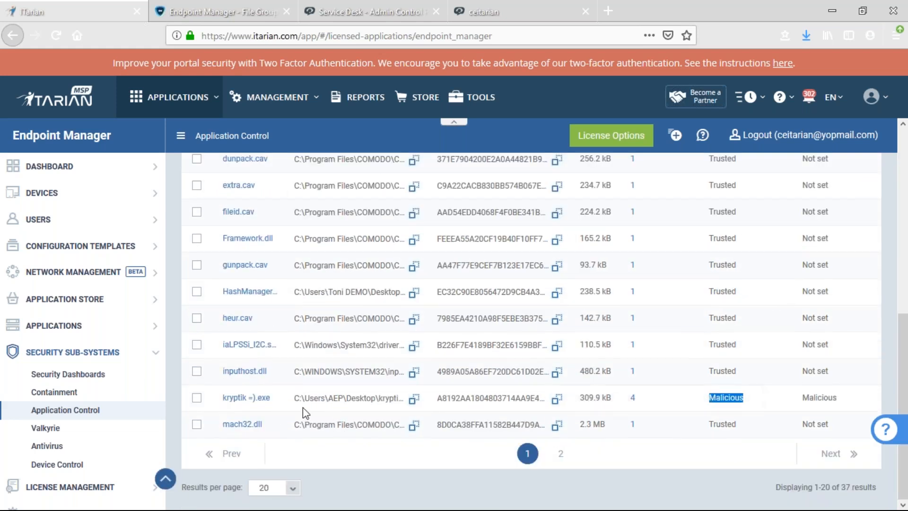
click(197, 397)
scroll(301, 406, up, 7)
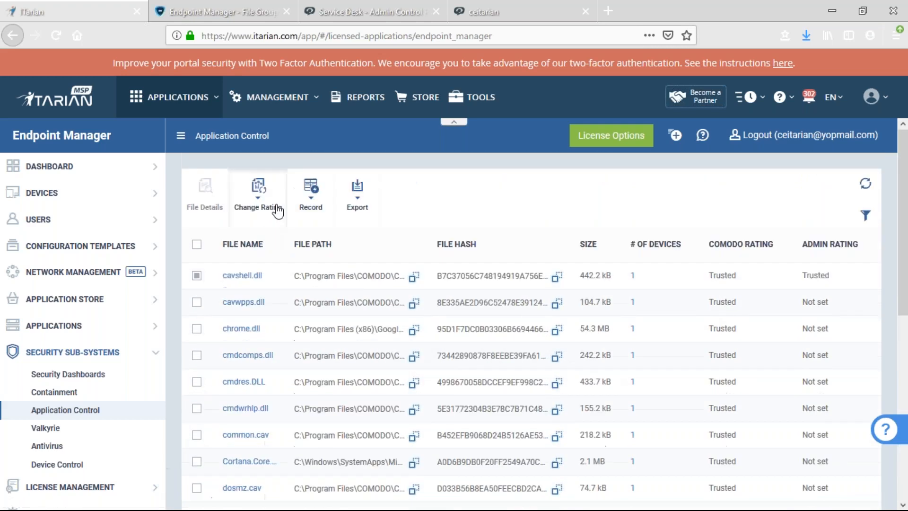
click(258, 189)
click(288, 236)
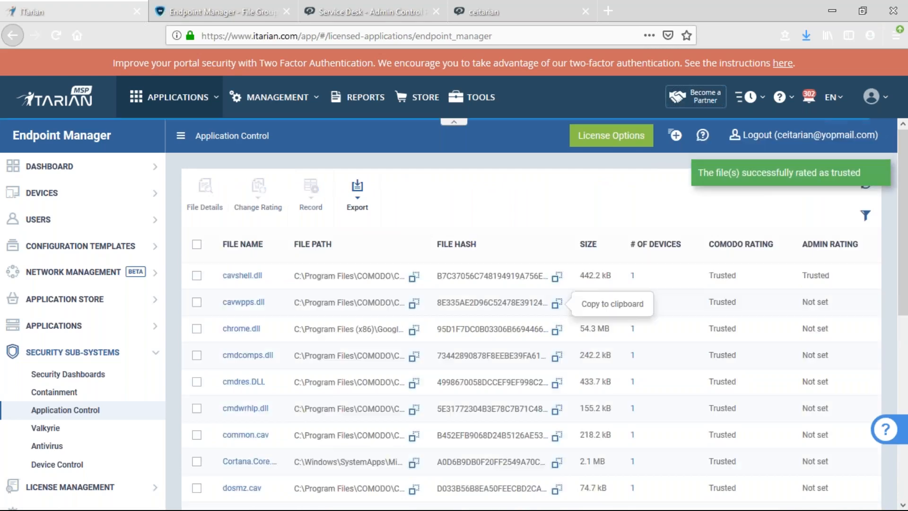
Examine the Comodo rating and admin rating of kryptik =).exe against the other files in the list
scroll(577, 302, down, 7)
scroll(577, 299, down, 1)
drag(743, 397, 708, 397)
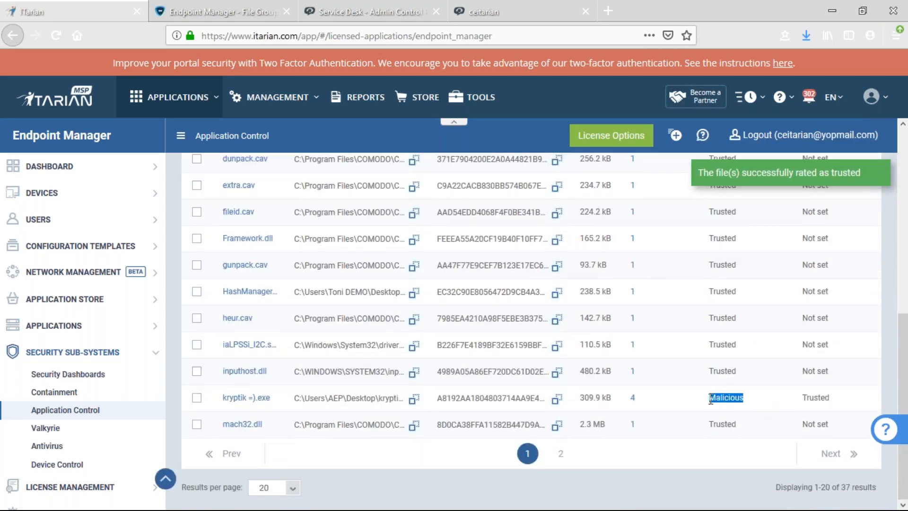
scroll(742, 349, up, 7)
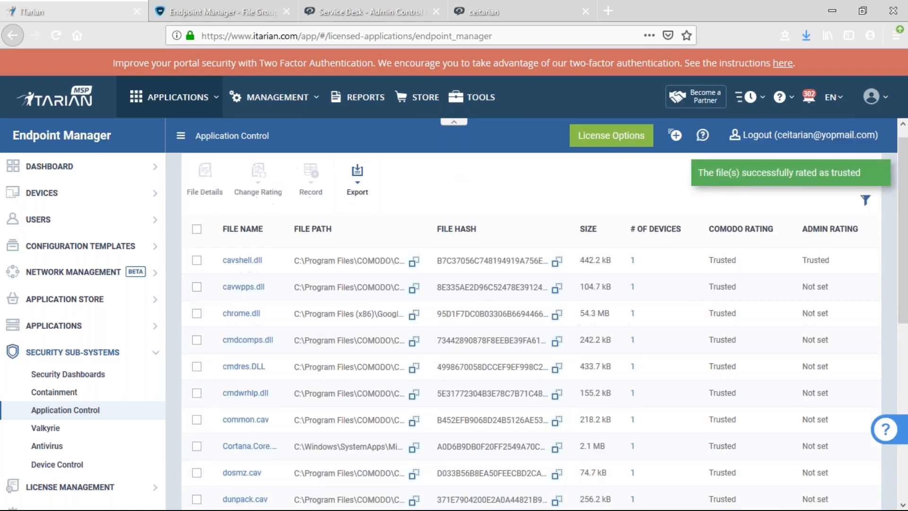
scroll(789, 403, down, 7)
click(790, 403)
scroll(793, 364, up, 7)
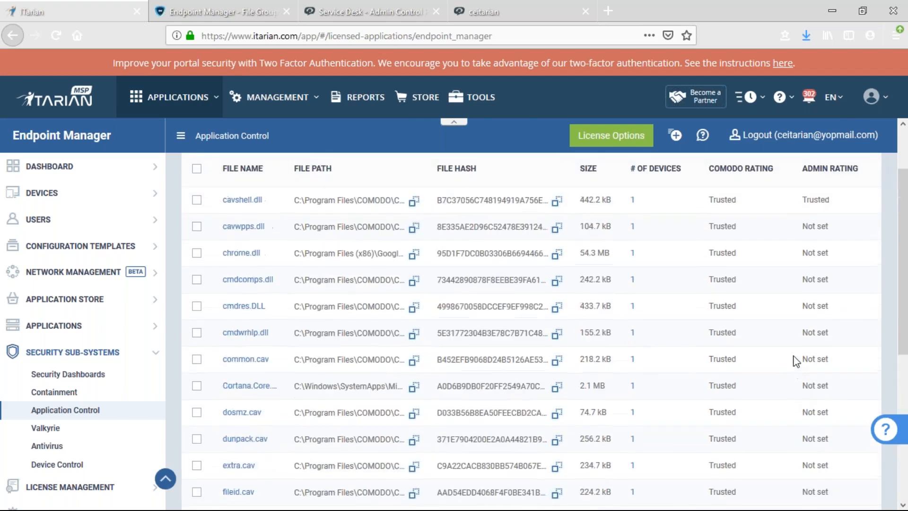
scroll(796, 369, down, 6)
scroll(795, 368, down, 2)
double_click(815, 397)
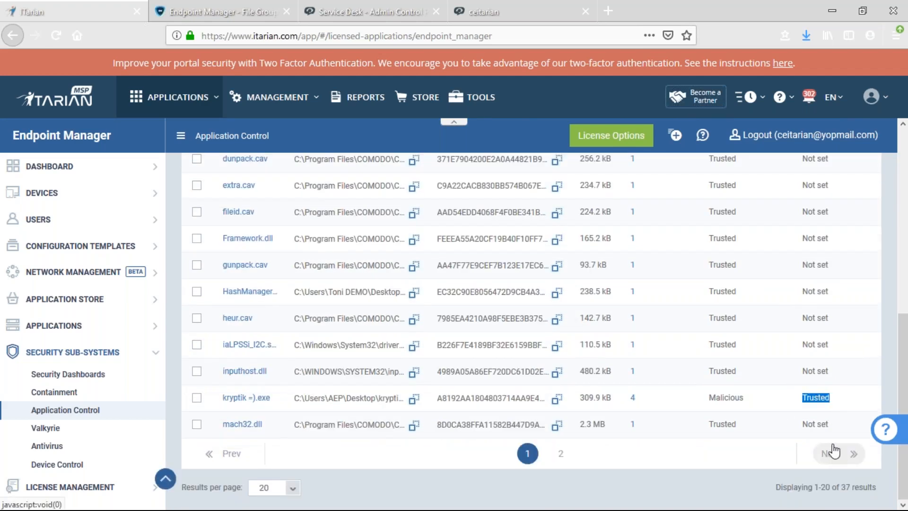
scroll(825, 401, up, 8)
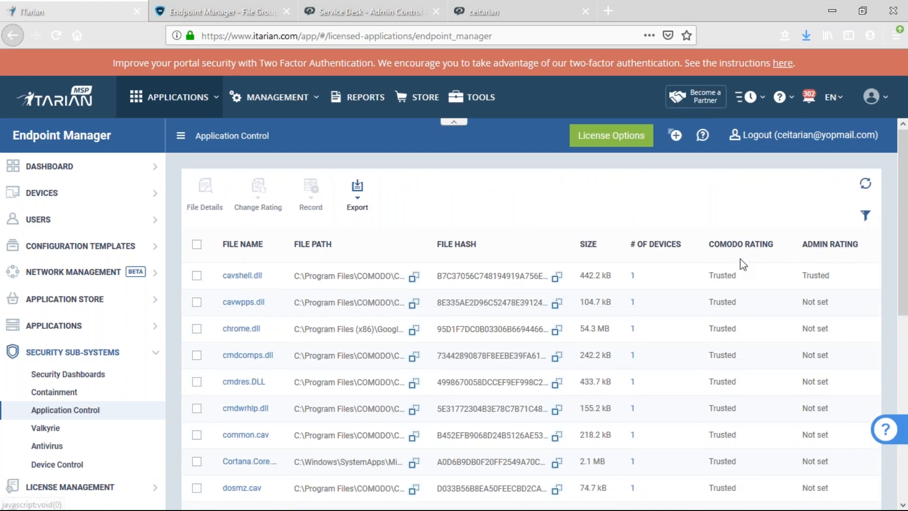
scroll(739, 259, down, 8)
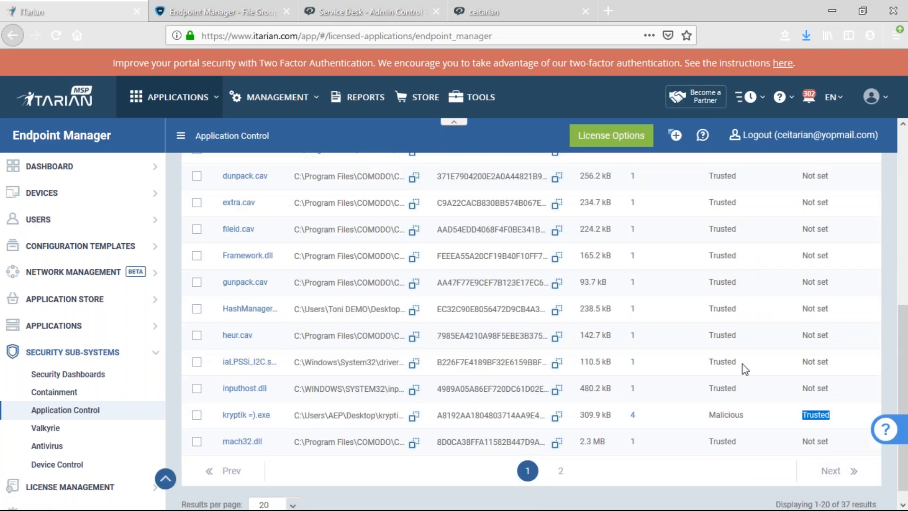
click(755, 417)
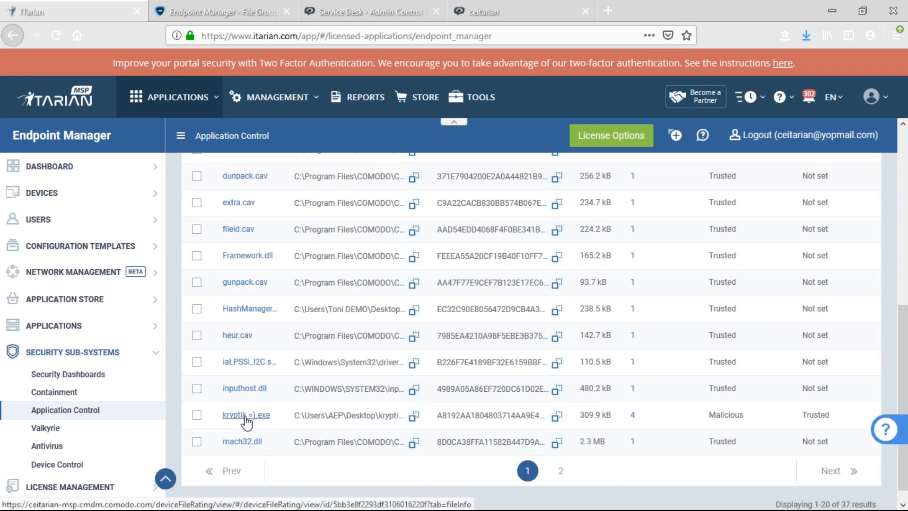